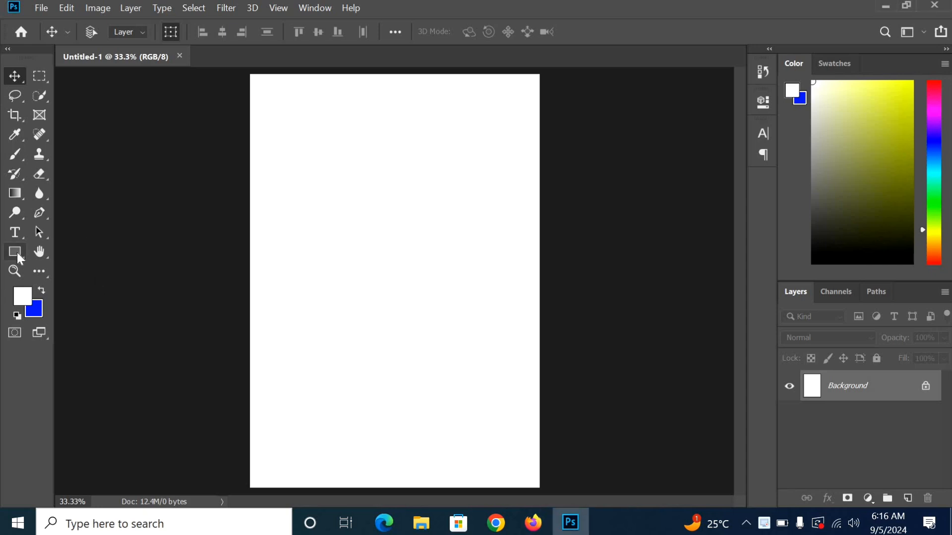
# Step: Draw a circle with the Ellipse Tool on the upper middle of the canvas
pyautogui.moveTo(16, 252); pyautogui.dragTo(100, 258)
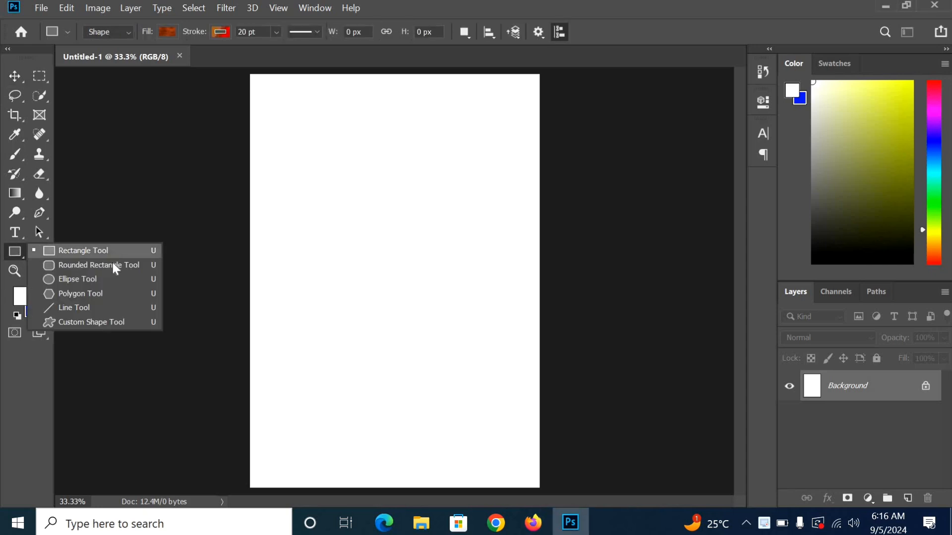
pyautogui.click(98, 280)
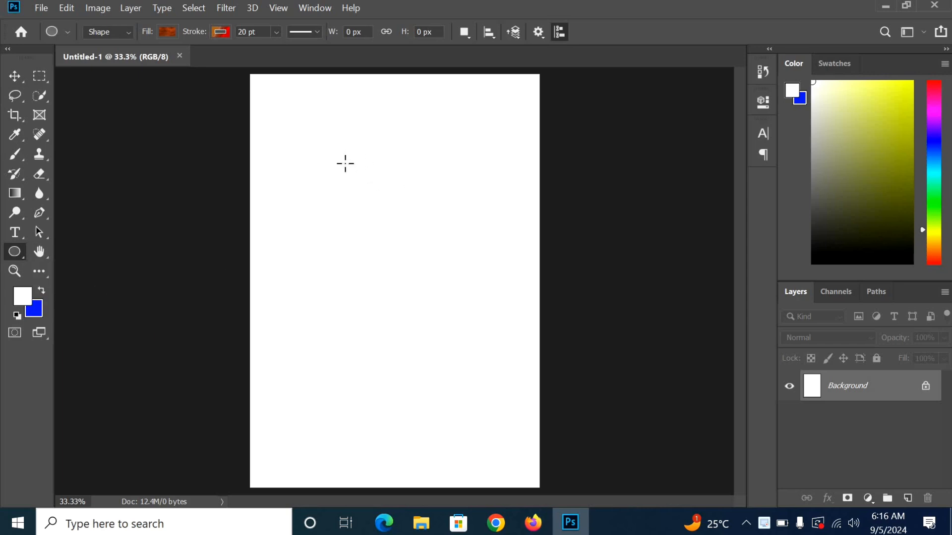
pyautogui.moveTo(349, 172); pyautogui.dragTo(522, 332)
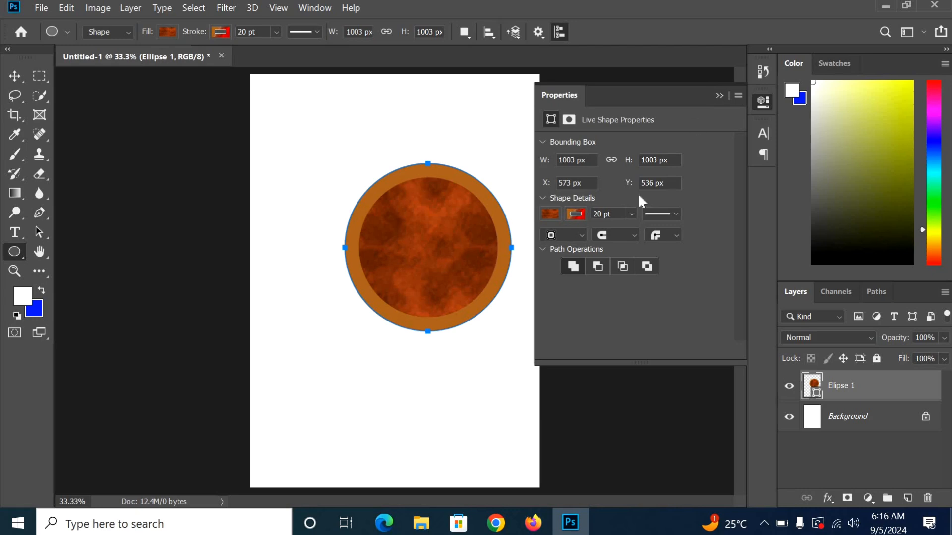
# Step: Make the circle's outline solid and set its width to 0 pt
pyautogui.click(575, 214)
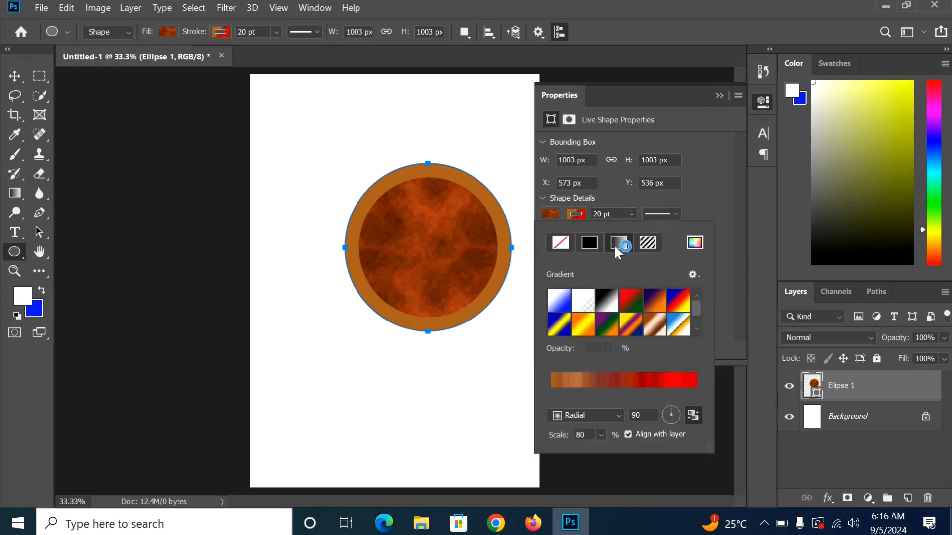
pyautogui.scroll(-1, 662, 322)
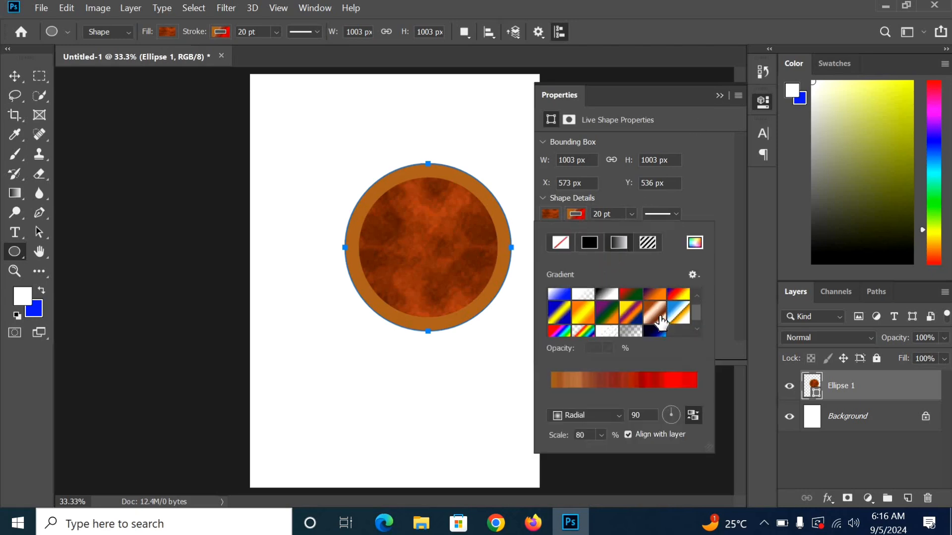
pyautogui.scroll(1, 662, 320)
pyautogui.click(554, 213)
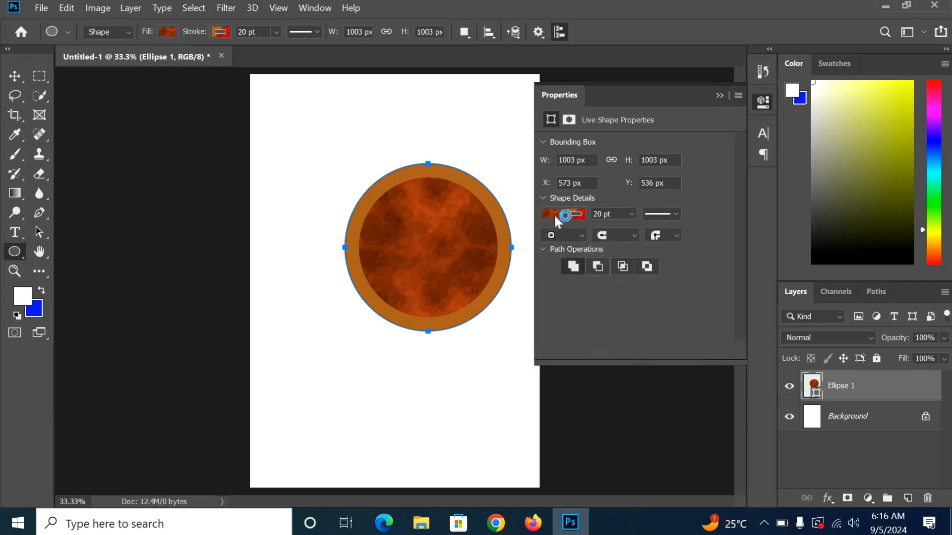
pyautogui.click(589, 242)
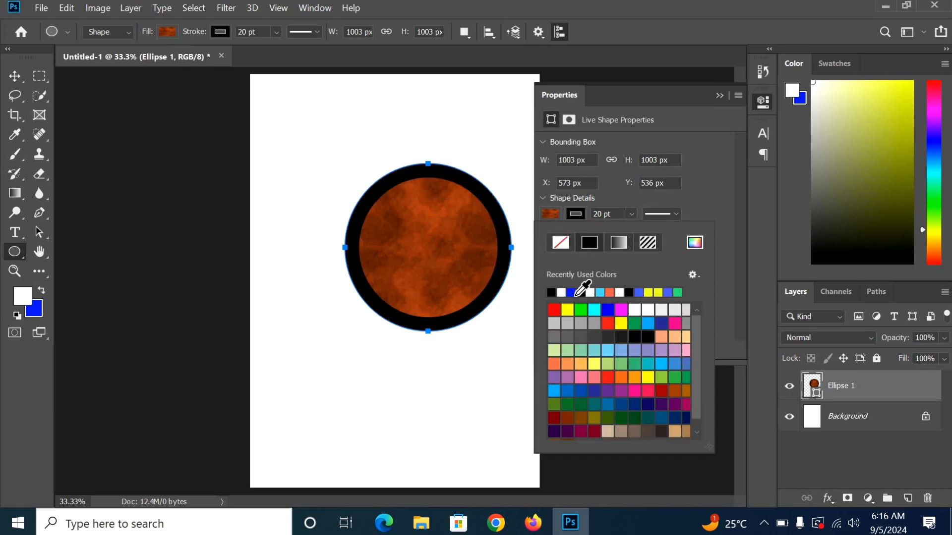
pyautogui.click(631, 215)
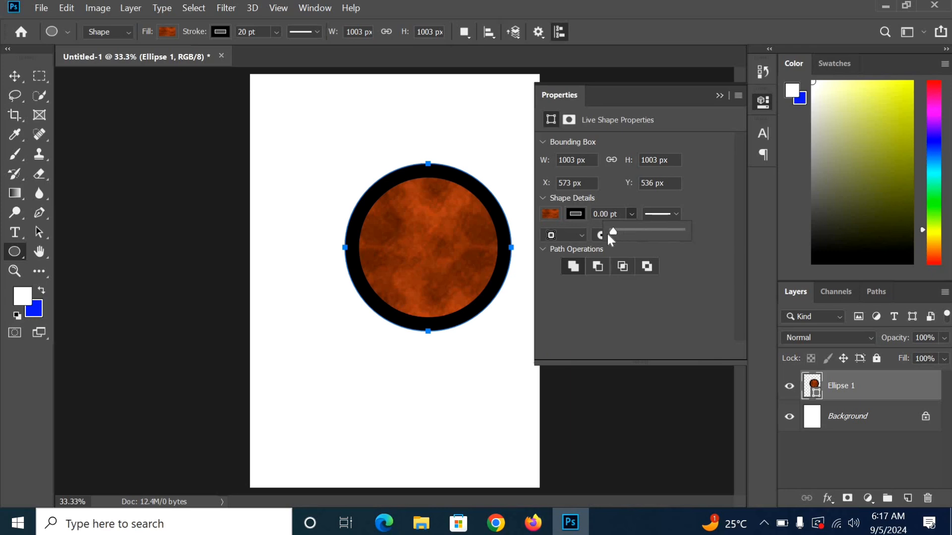
pyautogui.click(701, 208)
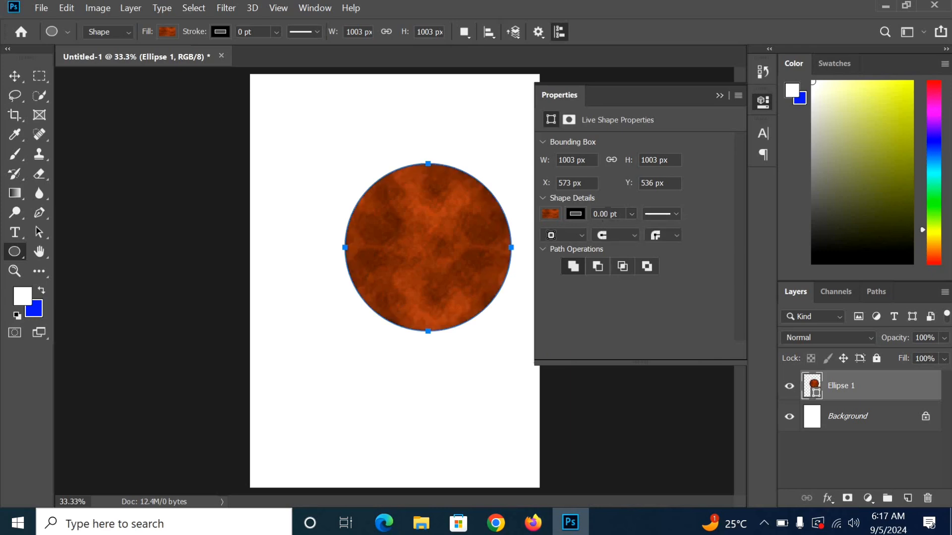
# Step: Switch the circle's fill to a solid colour, trying blue, yellow and green swatches
pyautogui.click(549, 214)
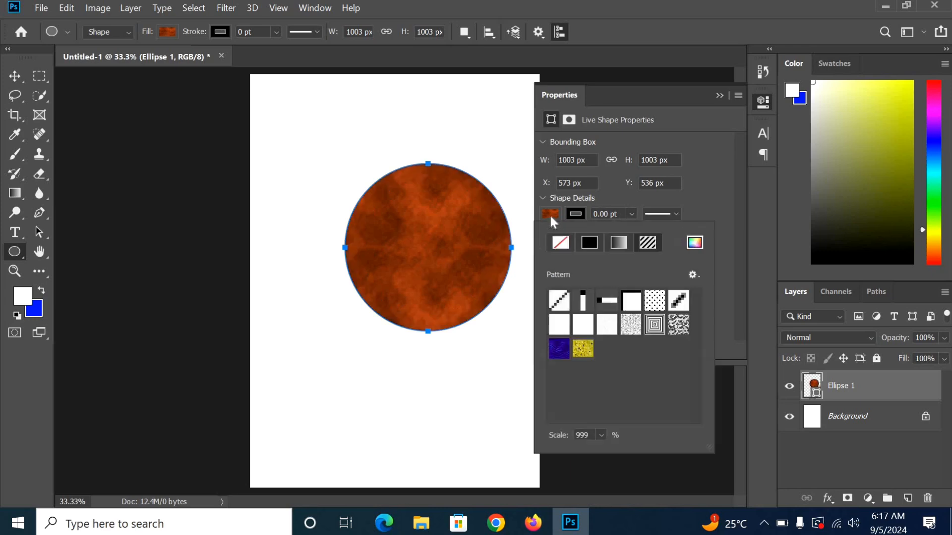
pyautogui.click(586, 243)
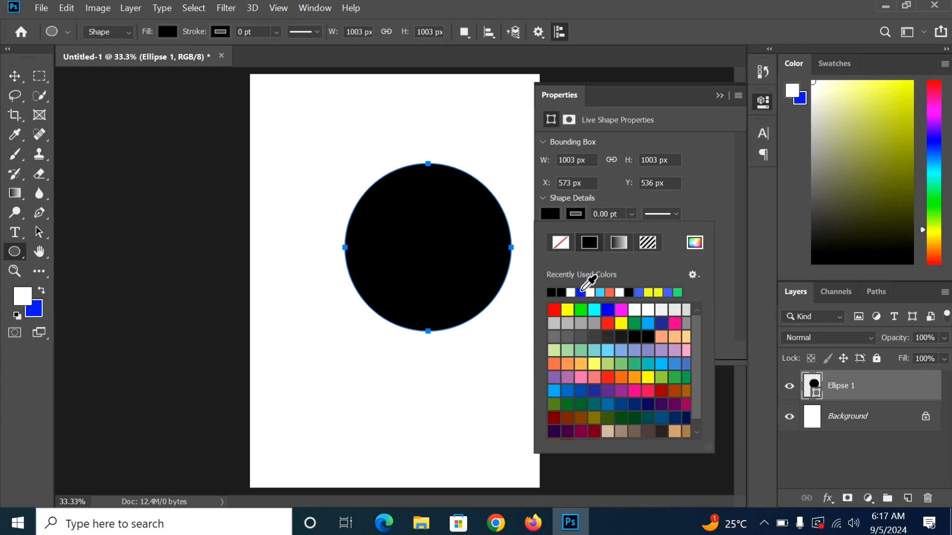
pyautogui.click(581, 292)
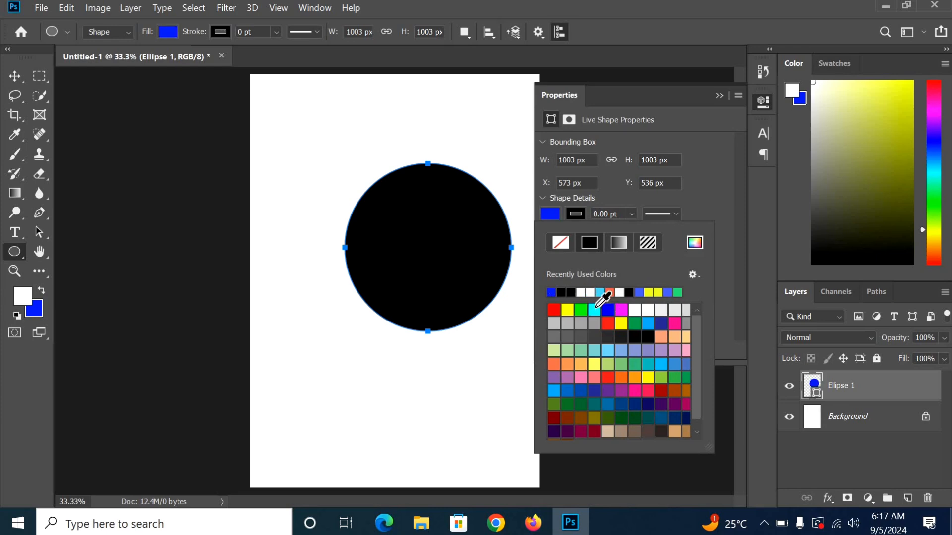
pyautogui.click(568, 310)
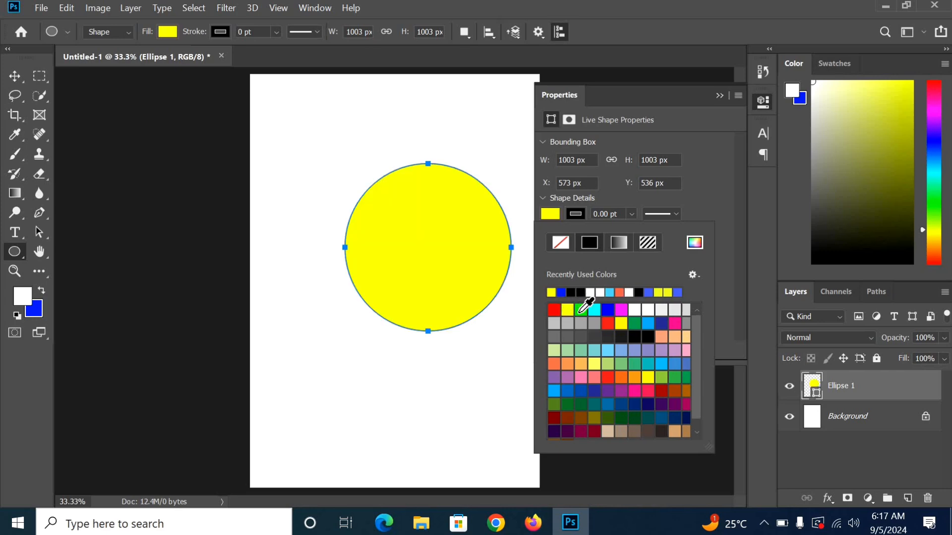
pyautogui.click(582, 311)
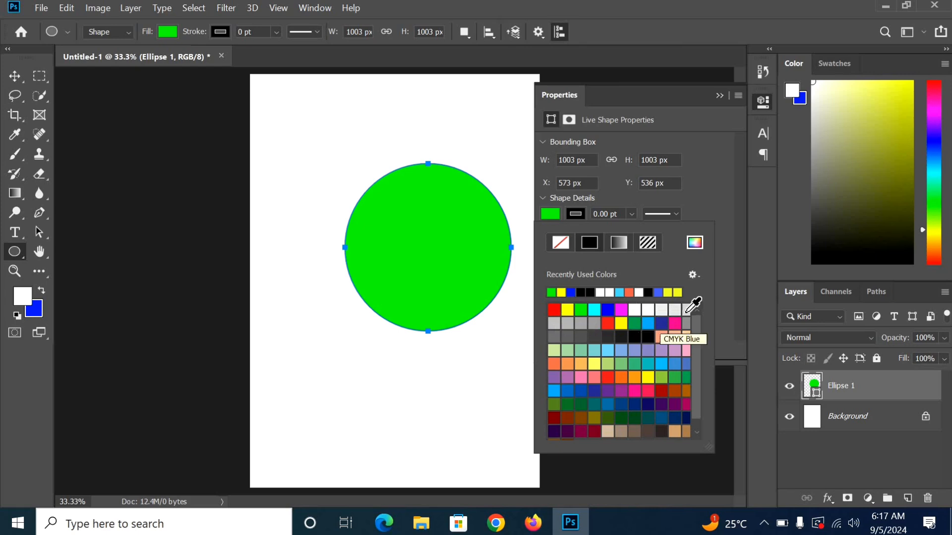
pyautogui.click(720, 95)
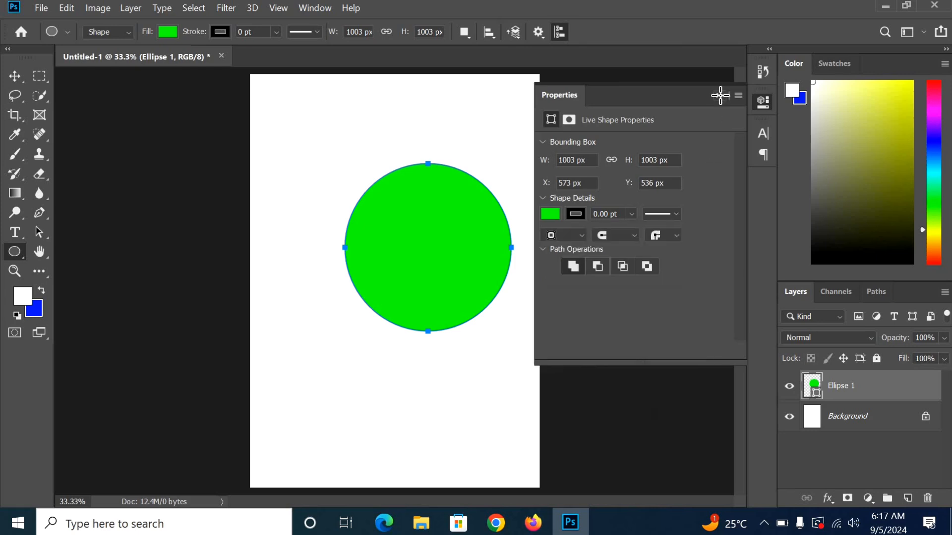
pyautogui.click(719, 96)
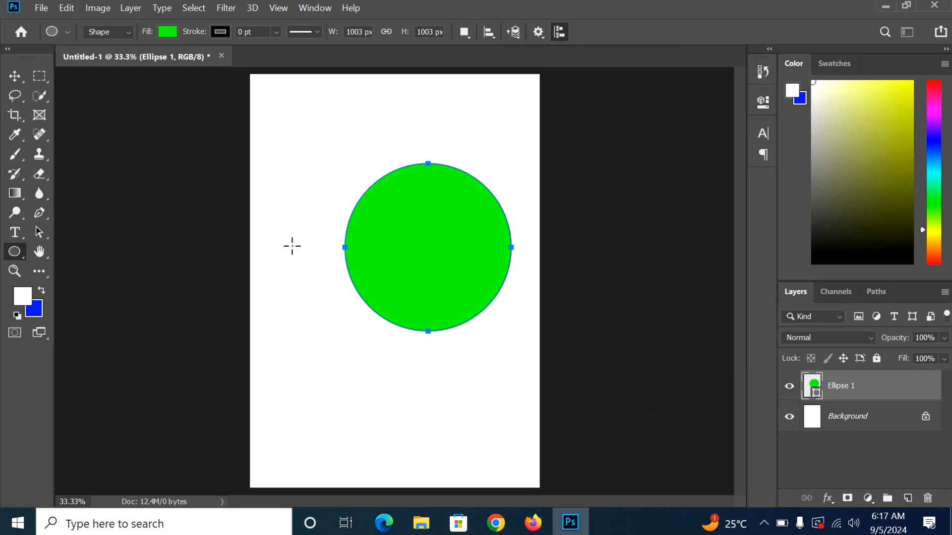
# Step: Set the foreground colour to orange (#e9a719) and fill the circle with it
pyautogui.click(19, 296)
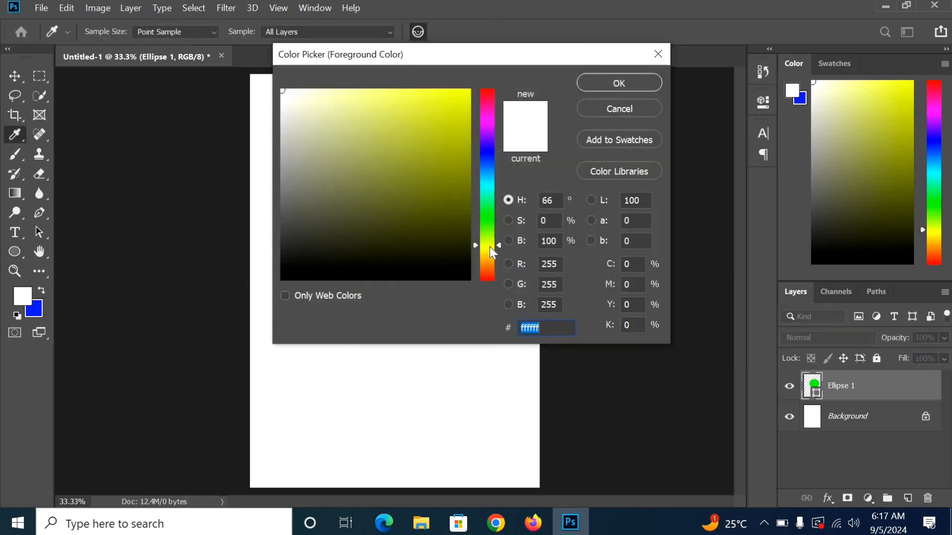
pyautogui.moveTo(489, 246); pyautogui.dragTo(491, 257)
pyautogui.click(451, 105)
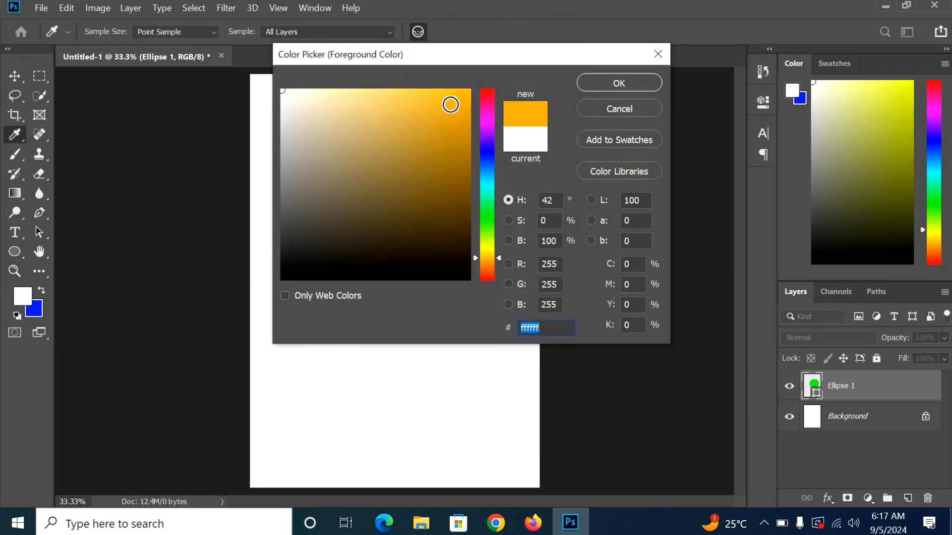
pyautogui.click(494, 258)
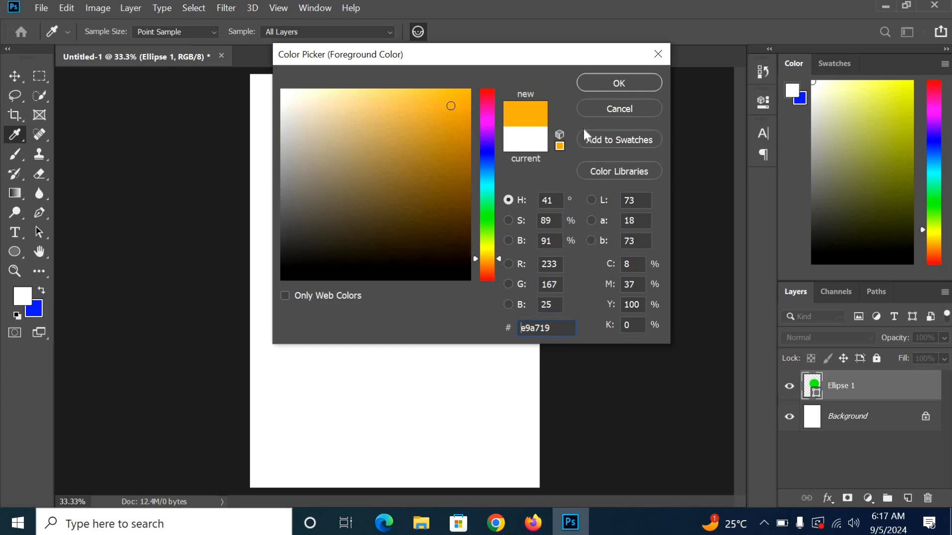
pyautogui.click(635, 83)
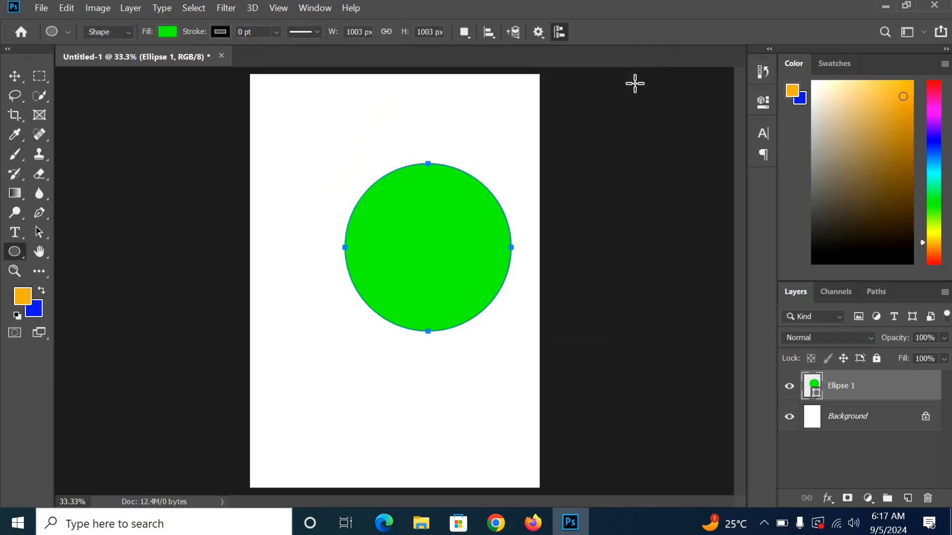
pyautogui.hotkey('alt', 'BackSpace')
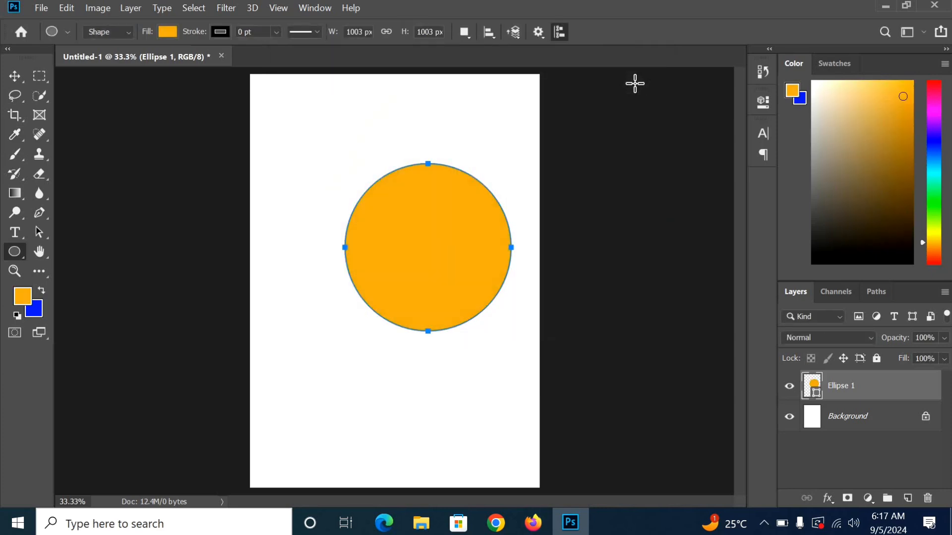
# Step: Move the orange circle toward the page's top-right and resize it slightly with Free Transform
pyautogui.click(14, 76)
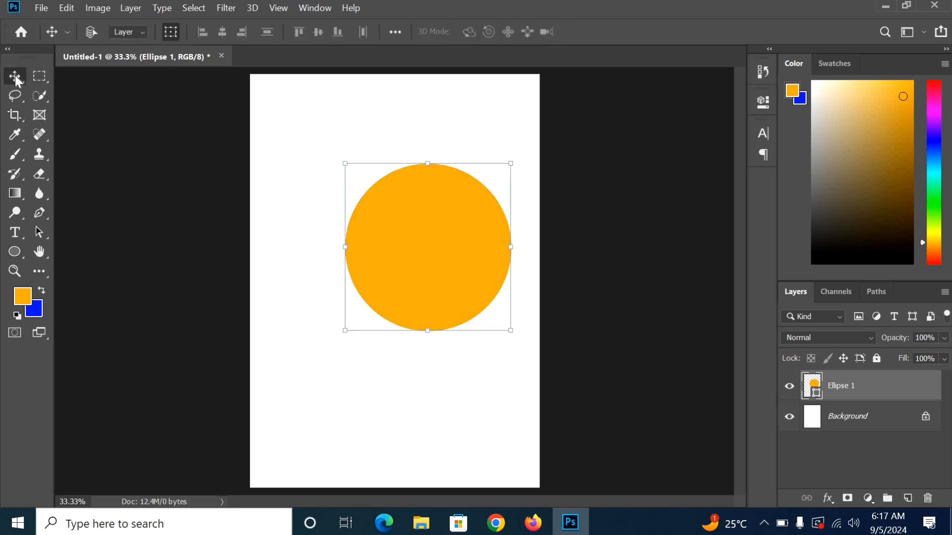
pyautogui.moveTo(450, 239); pyautogui.dragTo(458, 188)
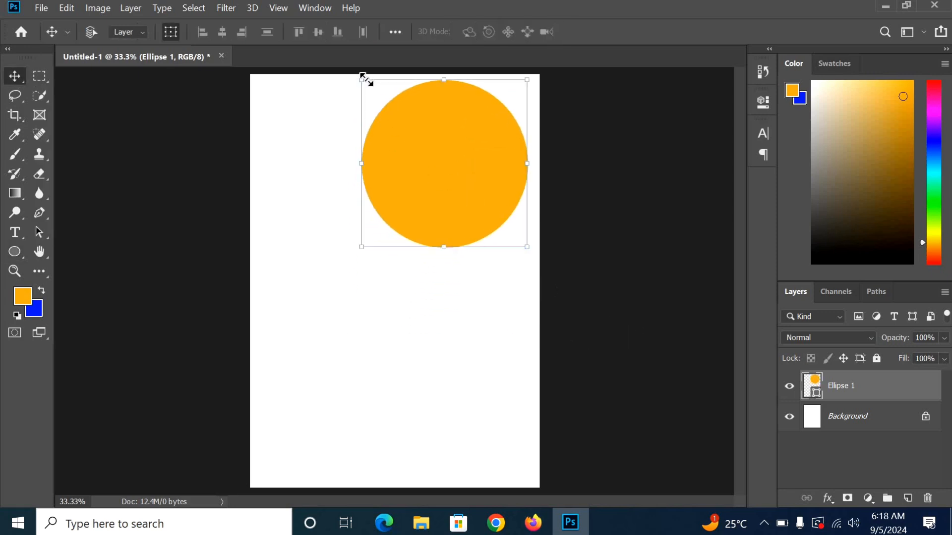
pyautogui.moveTo(365, 80); pyautogui.dragTo(397, 115)
pyautogui.click(663, 32)
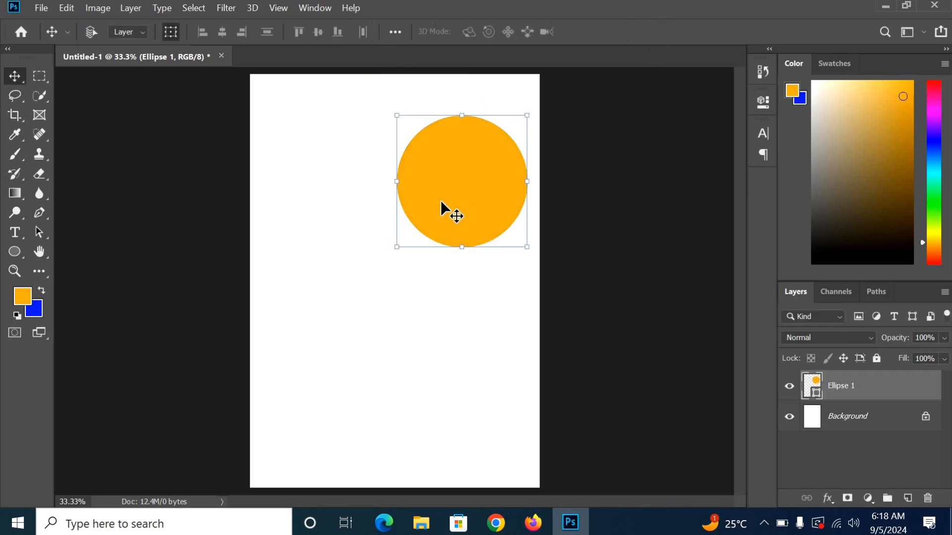
pyautogui.moveTo(441, 201)
pyautogui.mouseDown()
pyautogui.moveTo(439, 177)
pyautogui.moveTo(438, 185)
pyautogui.mouseUp()
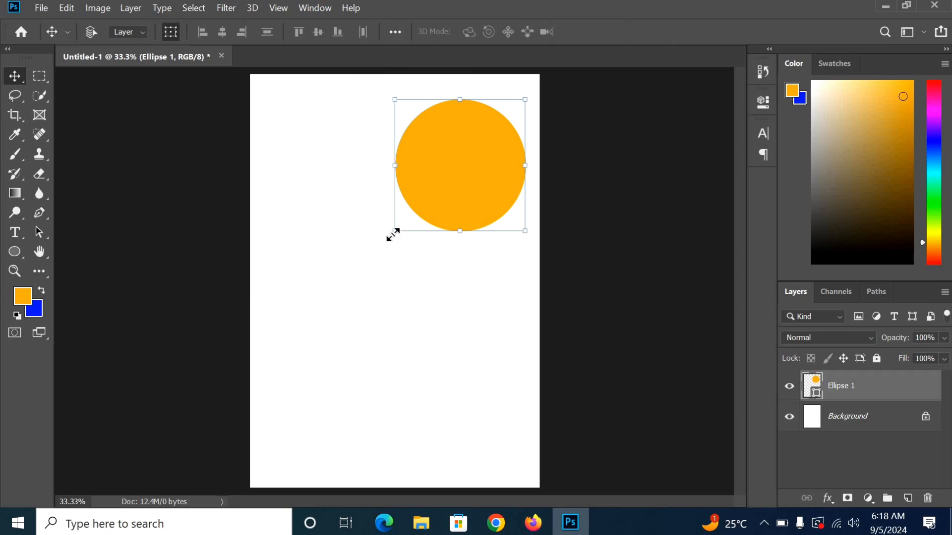
pyautogui.moveTo(386, 237); pyautogui.dragTo(380, 243)
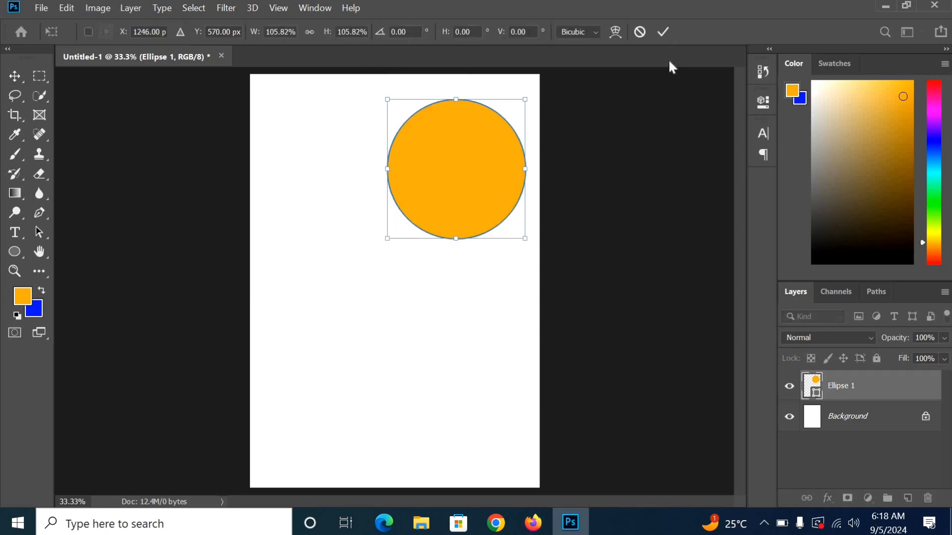
pyautogui.click(663, 31)
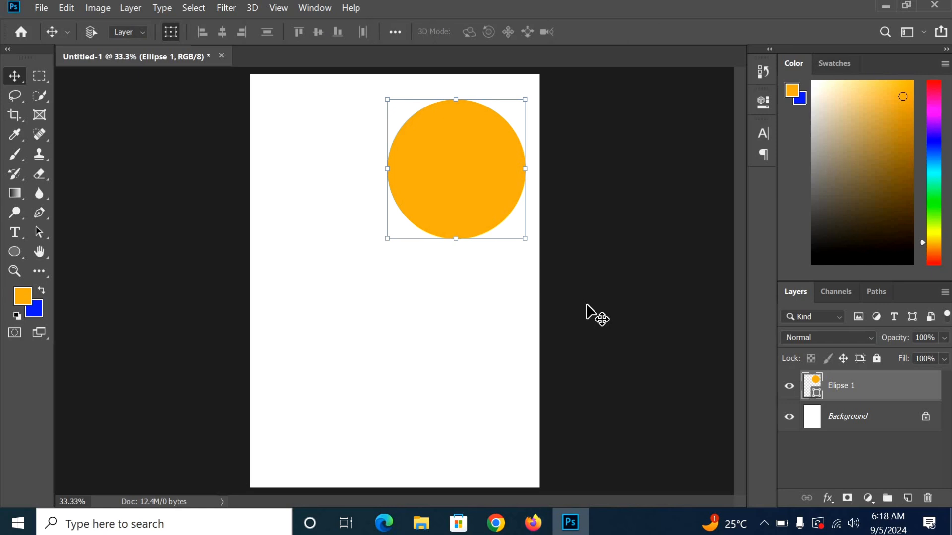
# Step: Duplicate the circle as Ellipse 1 copy and rasterize that layer
pyautogui.hotkey('ctrl', 'j')
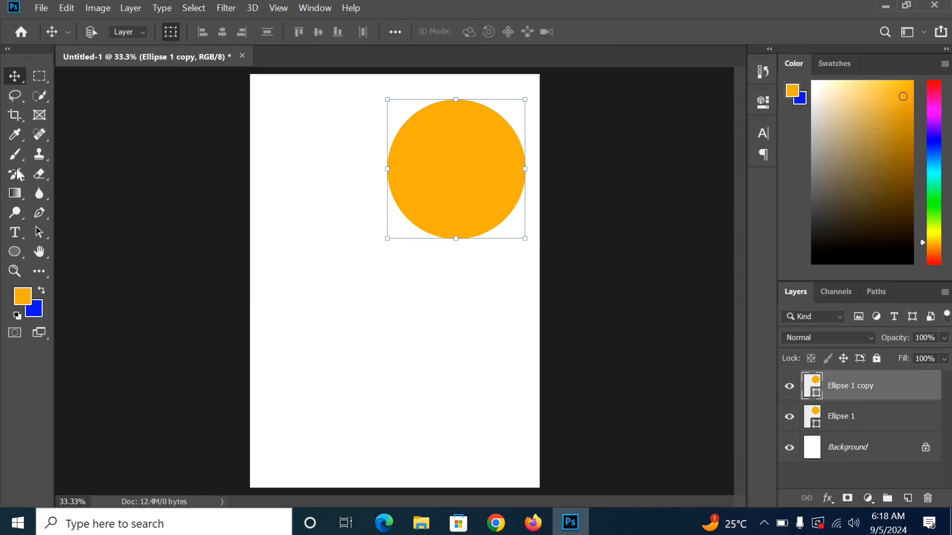
pyautogui.click(14, 98)
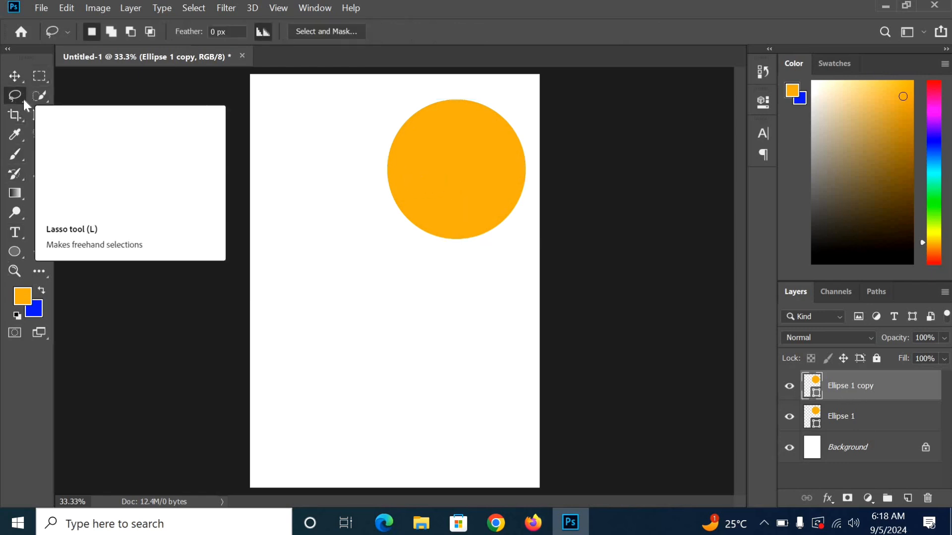
pyautogui.rightClick(860, 383)
pyautogui.click(692, 231)
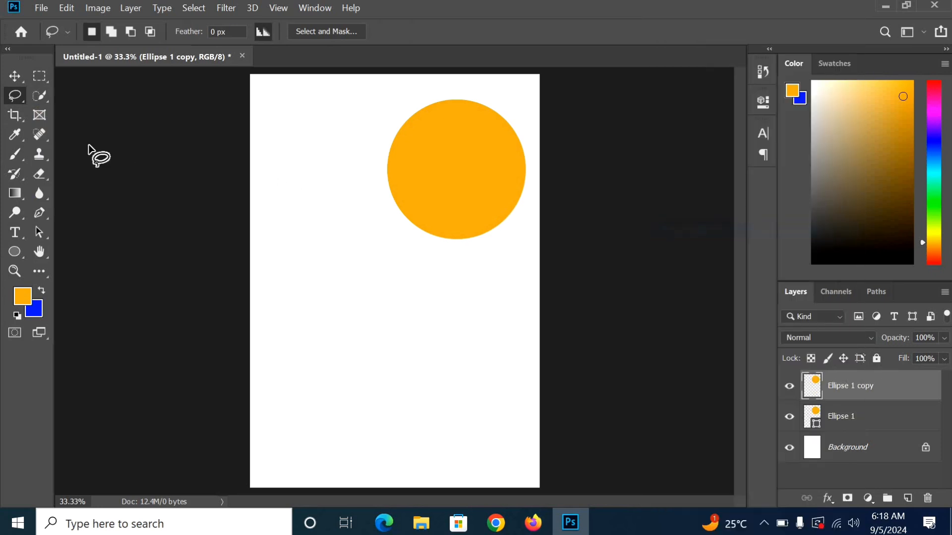
# Step: Cut away part of Ellipse 1 copy with a Polygonal Lasso selection, leaving a half-circle
pyautogui.rightClick(15, 95)
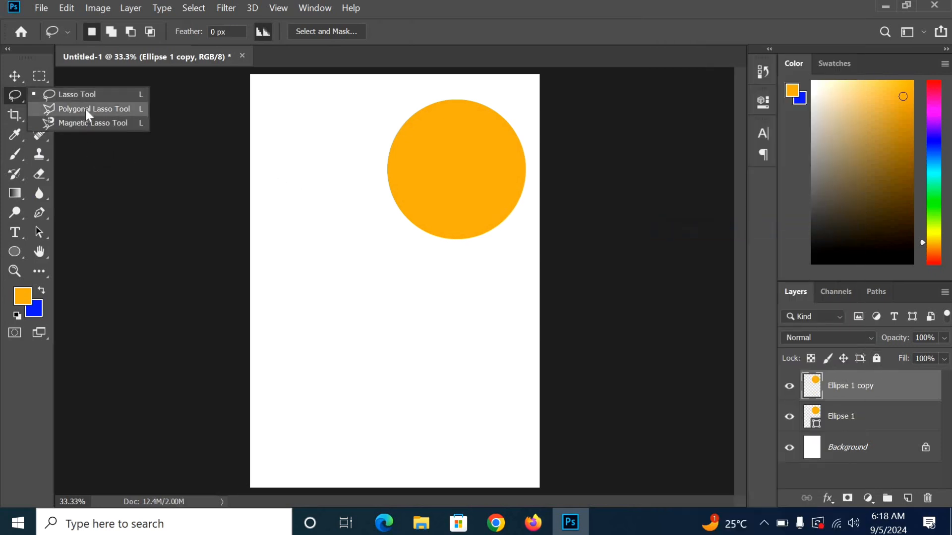
pyautogui.click(110, 108)
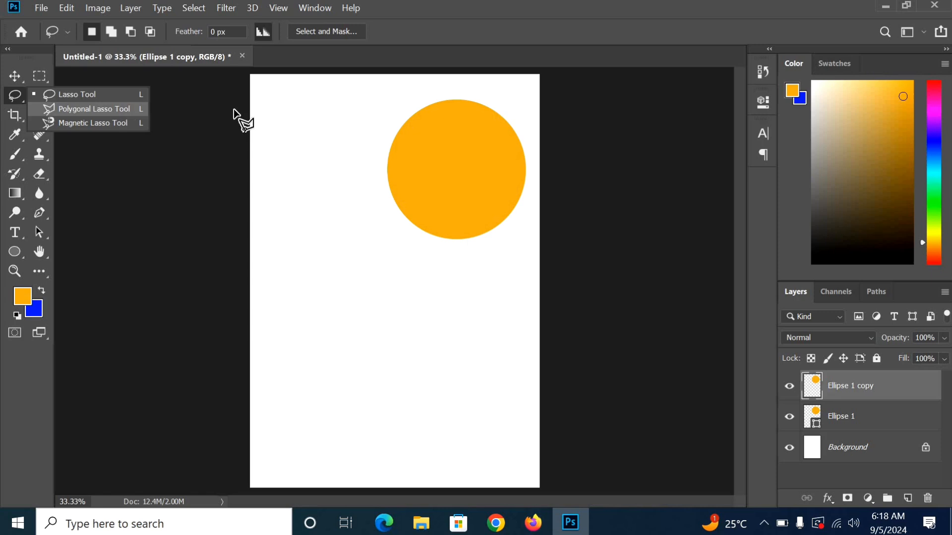
pyautogui.click(500, 99)
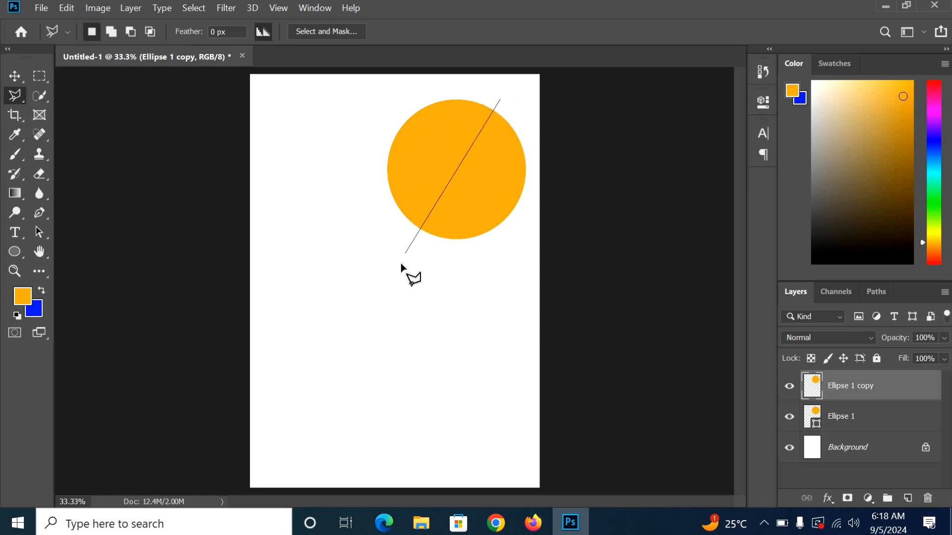
pyautogui.click(386, 265)
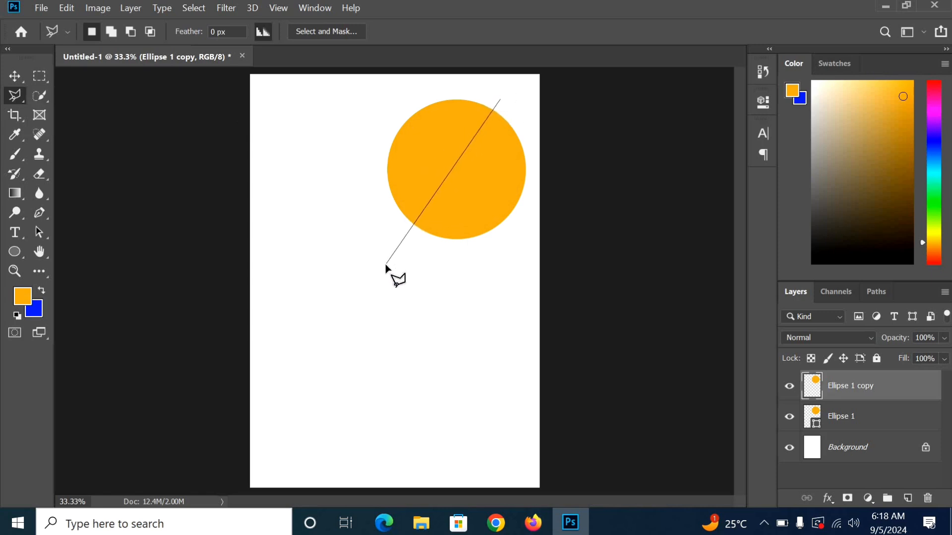
pyautogui.click(306, 109)
pyautogui.click(387, 79)
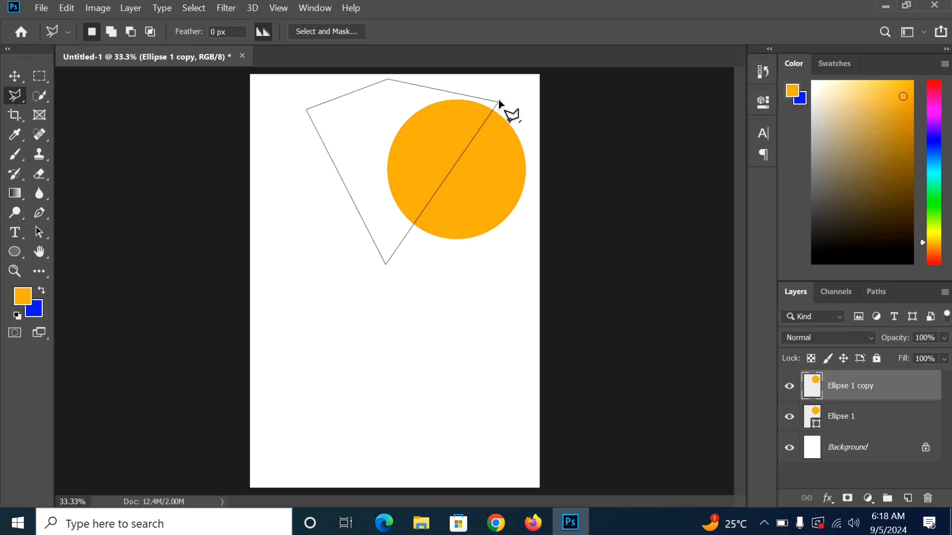
pyautogui.click(498, 99)
pyautogui.press('Delete')
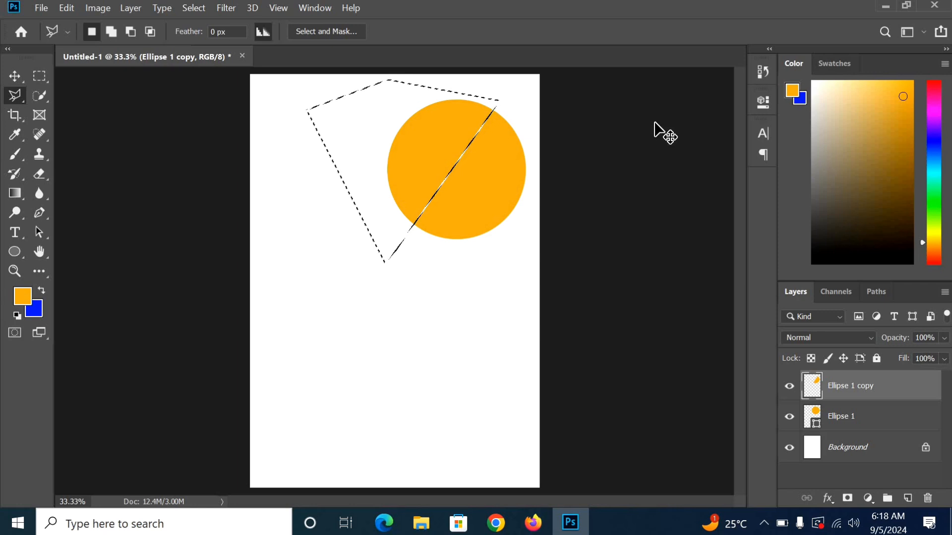
pyautogui.hotkey('ctrl', 'd')
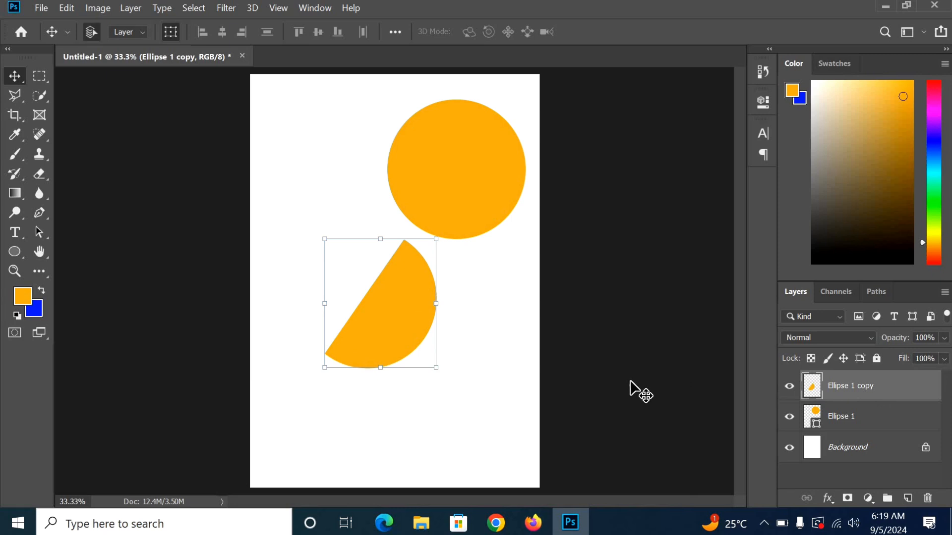
# Step: Fill the half-circle with the blue background colour
pyautogui.keyDown('ctrl'); pyautogui.click(812, 390); pyautogui.keyUp('ctrl')
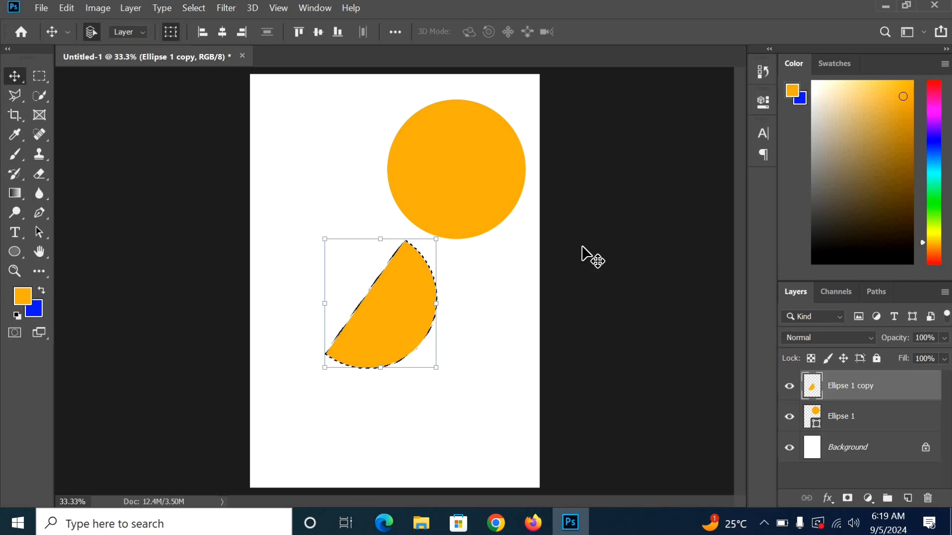
pyautogui.hotkey('ctrl', 'BackSpace')
pyautogui.hotkey('ctrl', 'd')
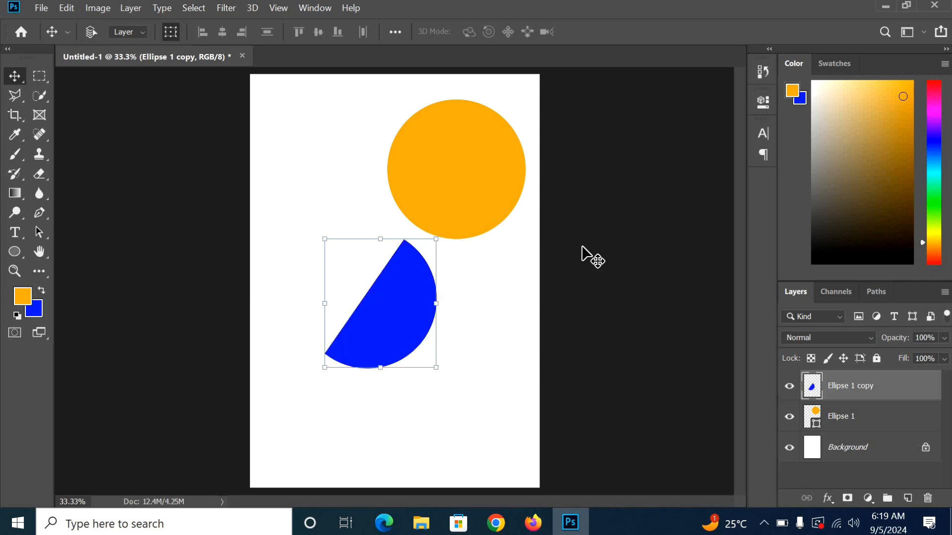
# Step: Place the blue half-circle behind Ellipse 1, nudged right and down so it peeks out
pyautogui.moveTo(395, 323); pyautogui.dragTo(482, 199)
pyautogui.moveTo(858, 392); pyautogui.dragTo(847, 423)
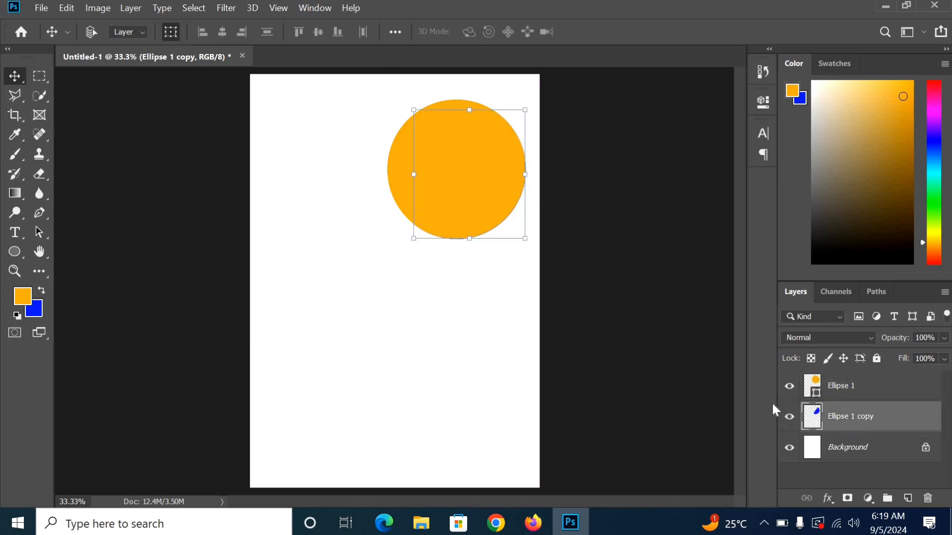
pyautogui.press('Right')
pyautogui.press('Right')
pyautogui.press('Right')
pyautogui.press('Right')
pyautogui.press('Right')
pyautogui.press('Right')
pyautogui.press('Right')
pyautogui.press('Right')
pyautogui.press('Right')
pyautogui.press('Right')
pyautogui.press('Right')
pyautogui.press('Right')
pyautogui.press('Right')
pyautogui.press('Right')
pyautogui.press('Right')
pyautogui.press('Right')
pyautogui.press('Right')
pyautogui.press('Right')
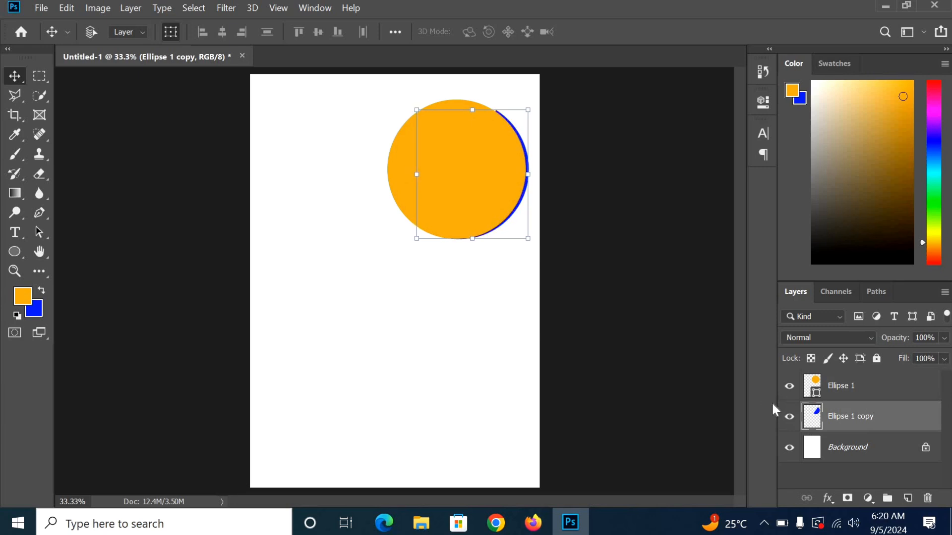
pyautogui.press('Down')
pyautogui.press('Down')
pyautogui.press('Down')
pyautogui.press('Right')
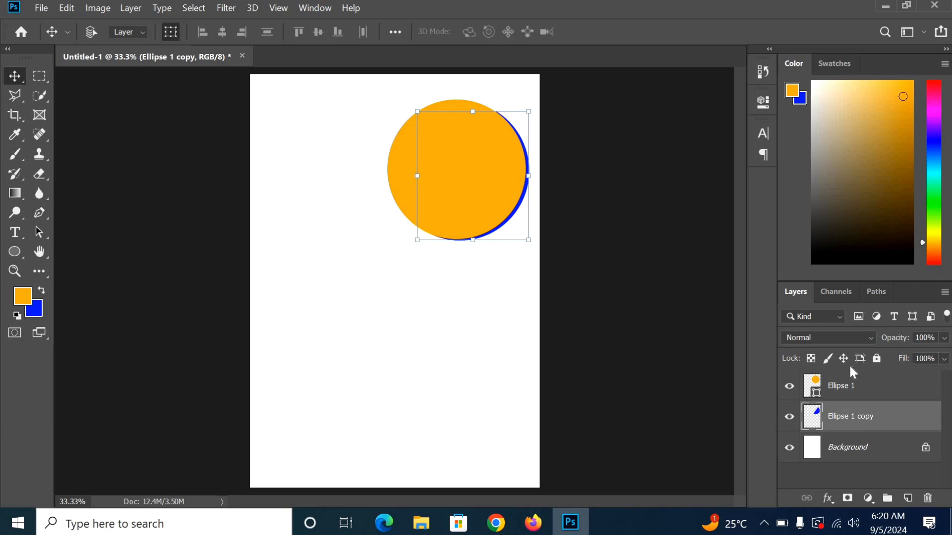
pyautogui.click(860, 387)
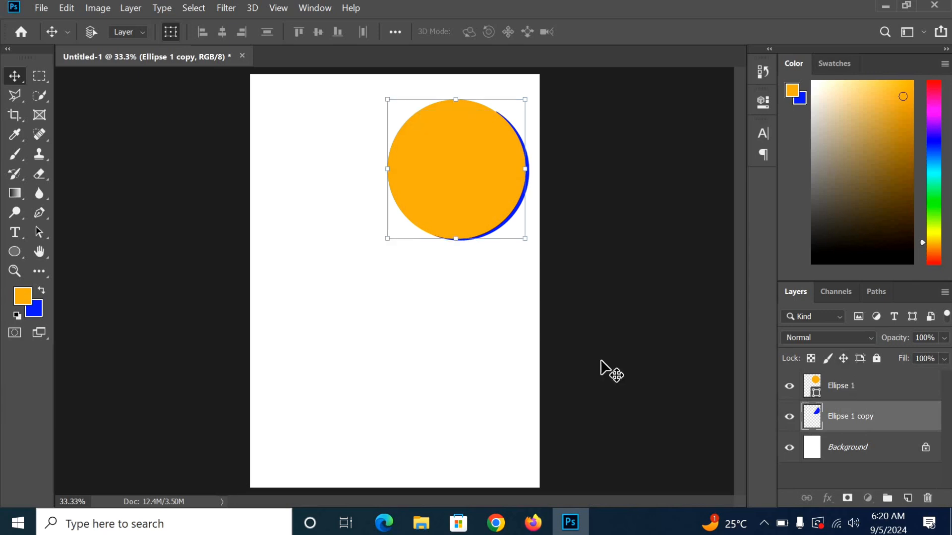
# Step: Draw a rectangle bar from the page's left edge to the circle
pyautogui.click(14, 252)
pyautogui.rightClick(13, 251)
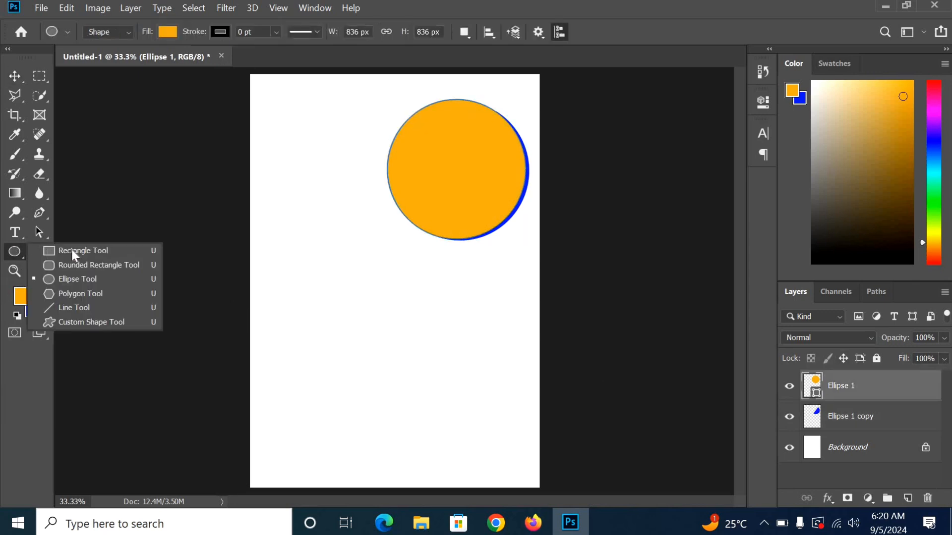
pyautogui.click(100, 251)
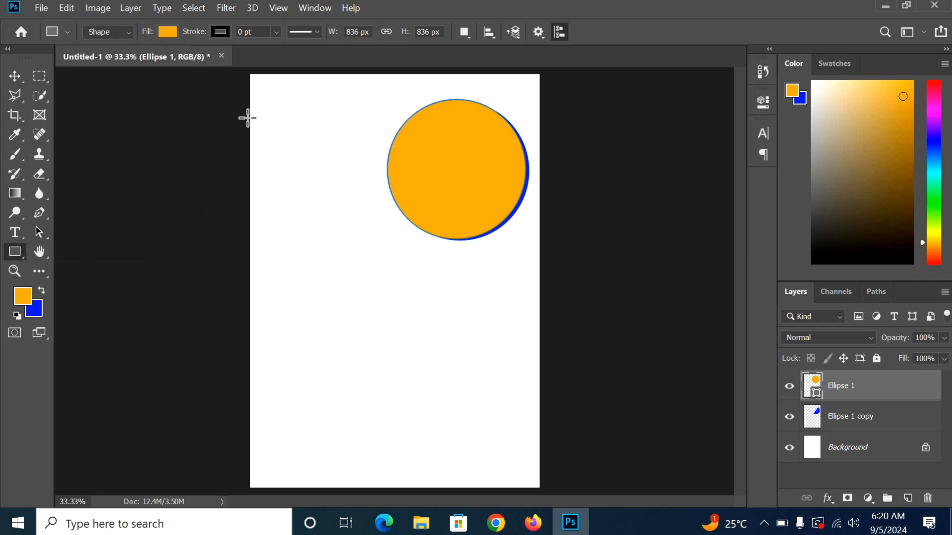
pyautogui.moveTo(250, 119); pyautogui.dragTo(401, 163)
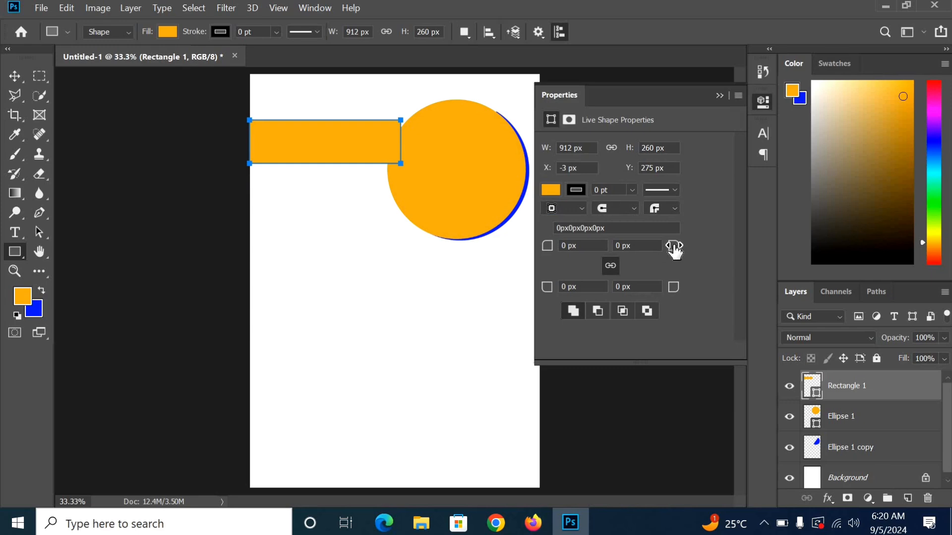
# Step: Round the bar's right corners separately: 163 px top-right, 93 px bottom-right
pyautogui.moveTo(674, 250); pyautogui.dragTo(723, 252)
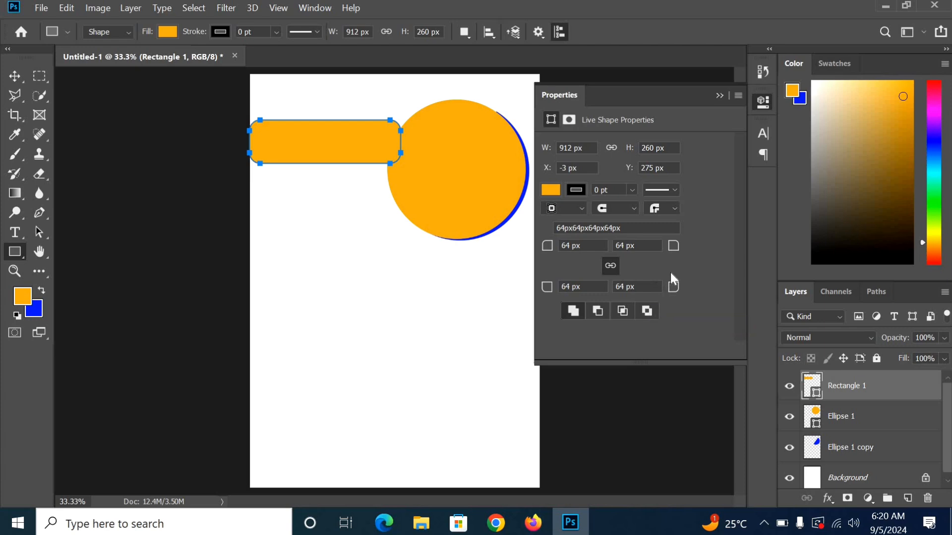
pyautogui.click(610, 266)
pyautogui.moveTo(673, 246); pyautogui.dragTo(699, 253)
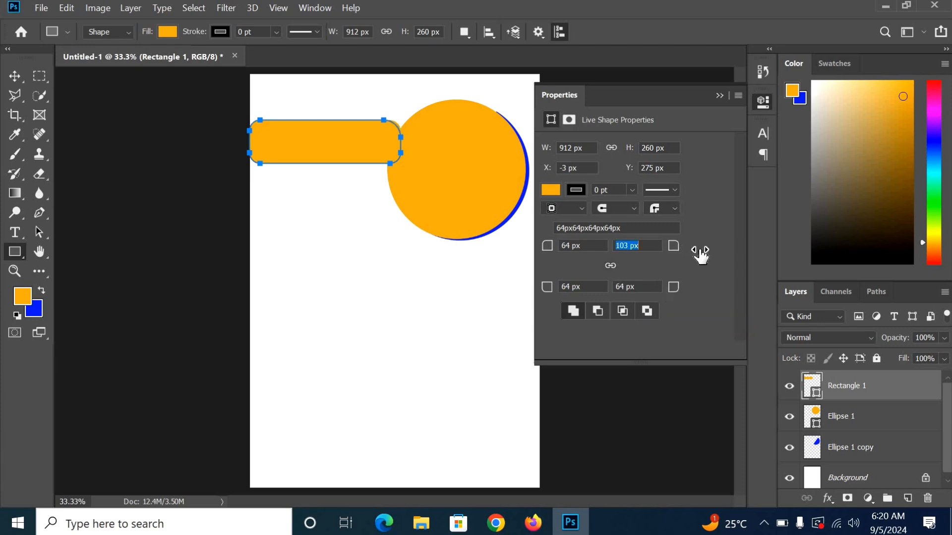
pyautogui.moveTo(693, 296); pyautogui.dragTo(697, 287)
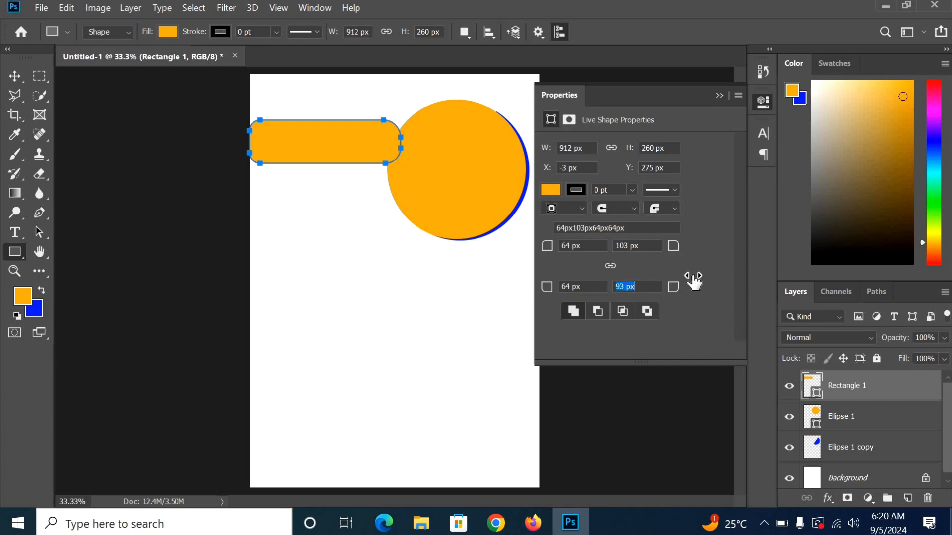
pyautogui.moveTo(673, 246); pyautogui.dragTo(718, 252)
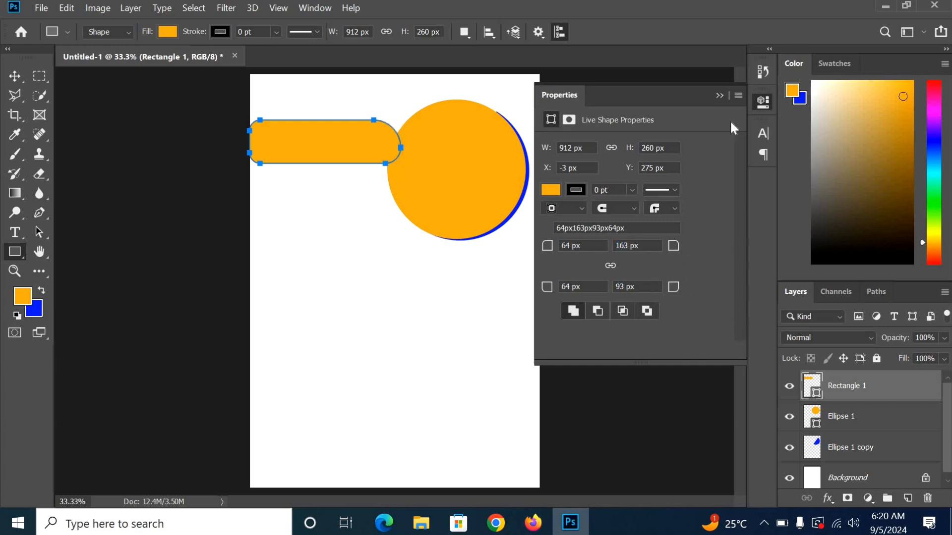
pyautogui.click(716, 94)
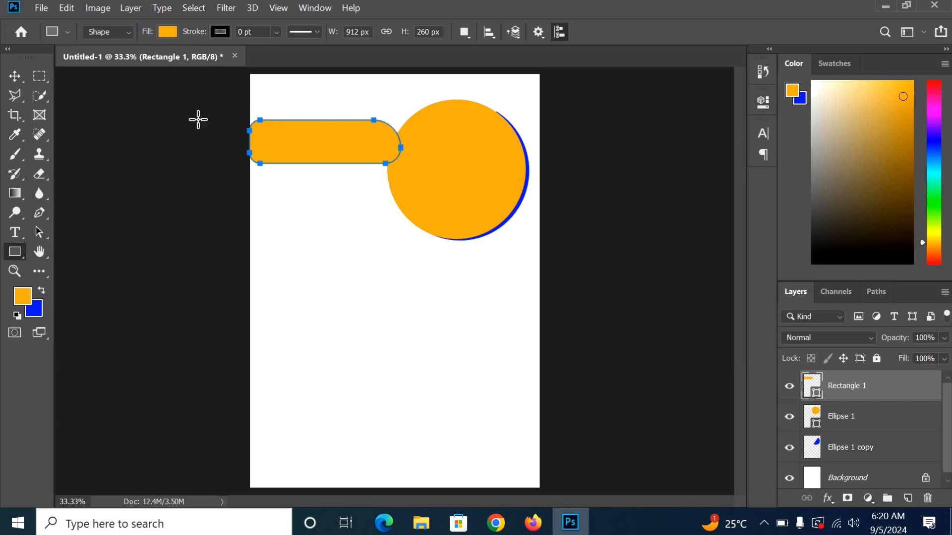
# Step: Move the bar down about 44 px, make it slightly taller and fill it blue
pyautogui.click(15, 76)
pyautogui.moveTo(319, 164); pyautogui.dragTo(320, 186)
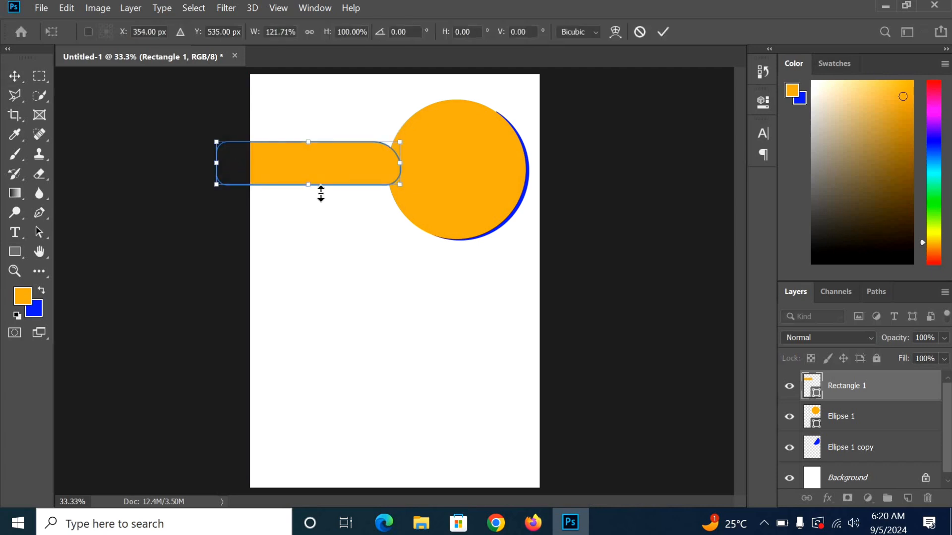
pyautogui.moveTo(308, 186); pyautogui.dragTo(320, 166)
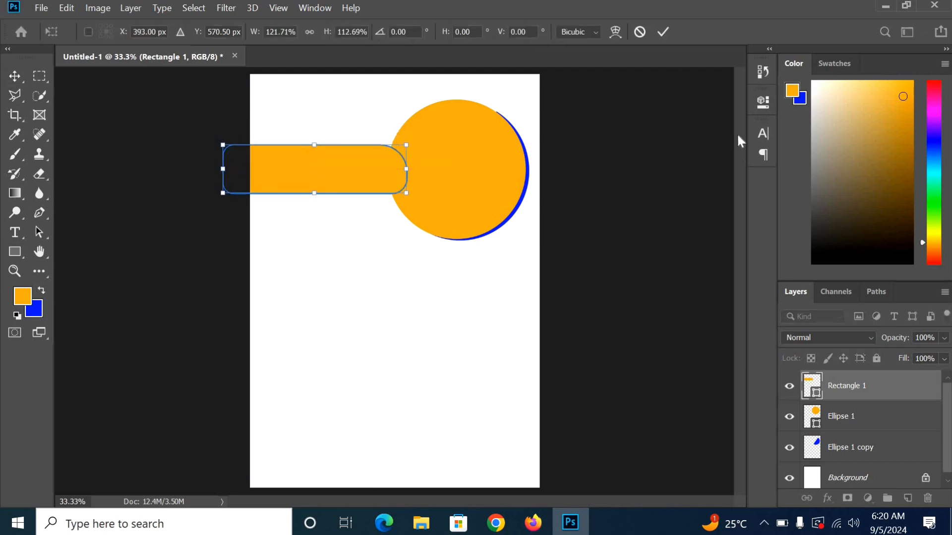
pyautogui.click(662, 32)
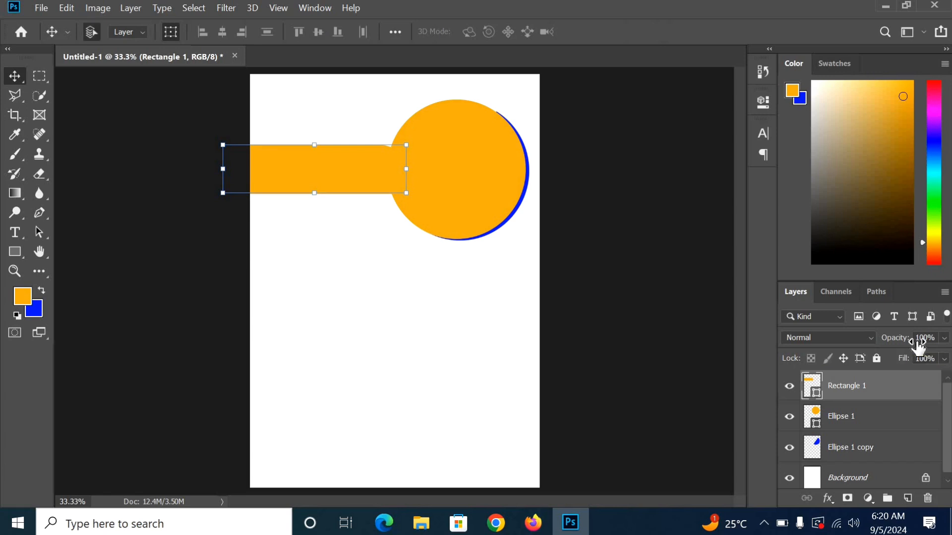
pyautogui.hotkey('ctrl', 'BackSpace')
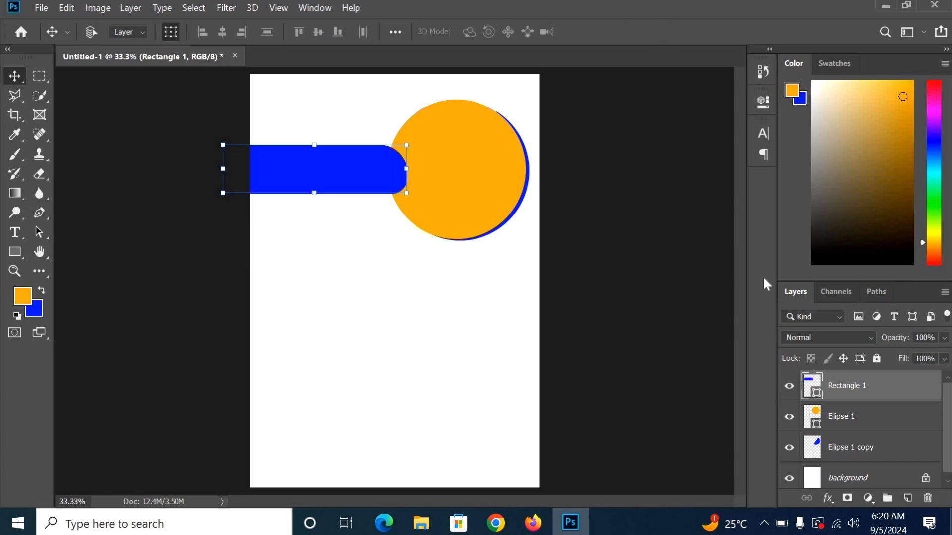
# Step: Drag the AdobeStock_141172194 photo from the Business-Educ folder into the flyer
pyautogui.click(873, 421)
pyautogui.click(421, 523)
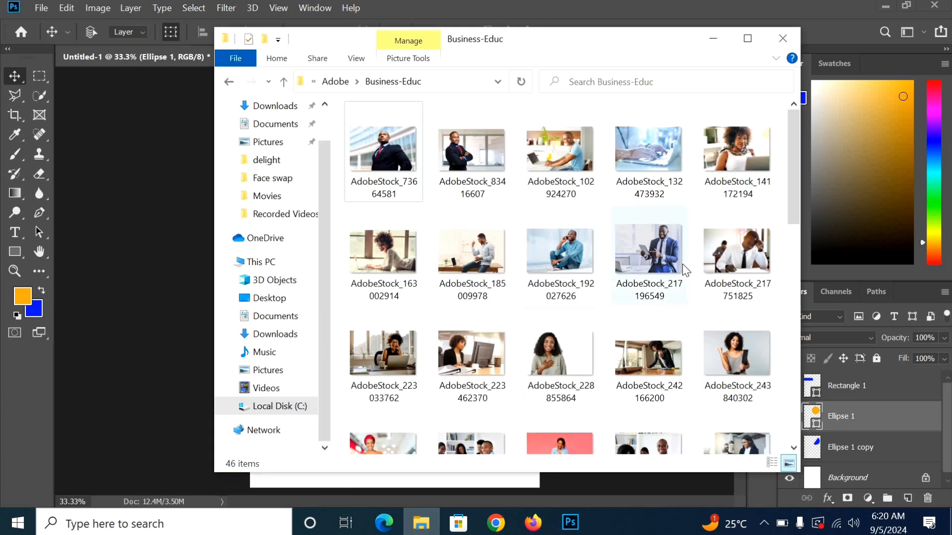
pyautogui.click(749, 167)
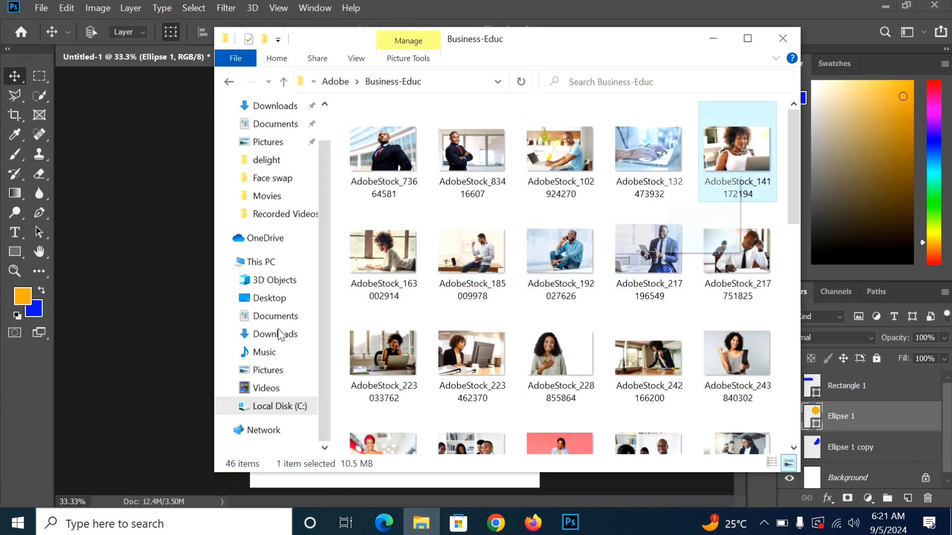
pyautogui.click(111, 253)
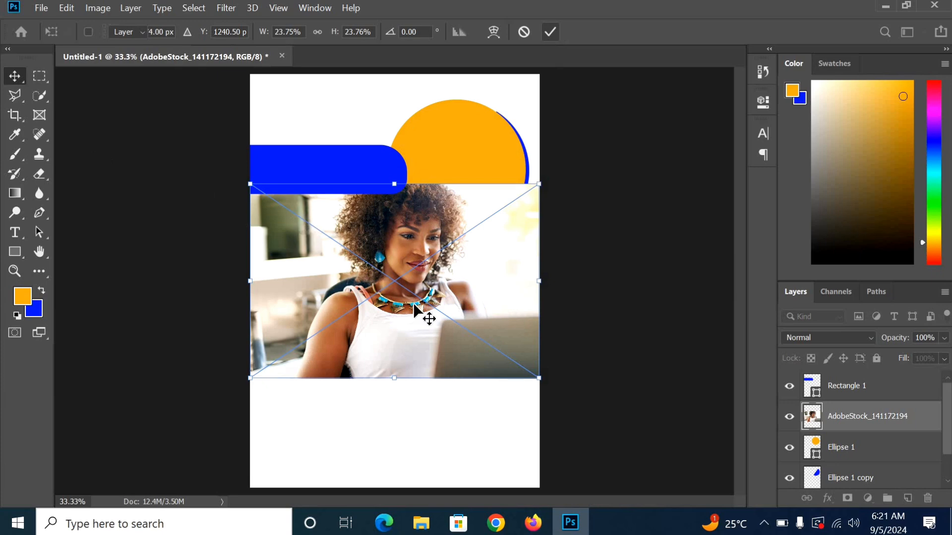
# Step: Scale the placed photo to 18.79% over the circle and clip it into Ellipse 1
pyautogui.moveTo(414, 305); pyautogui.dragTo(470, 212)
pyautogui.press('Return')
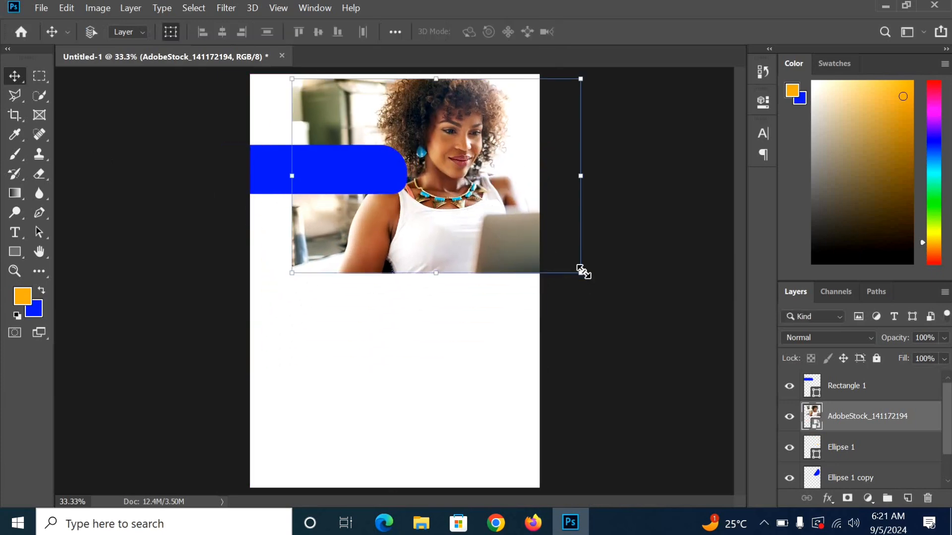
pyautogui.moveTo(581, 270); pyautogui.dragTo(525, 227)
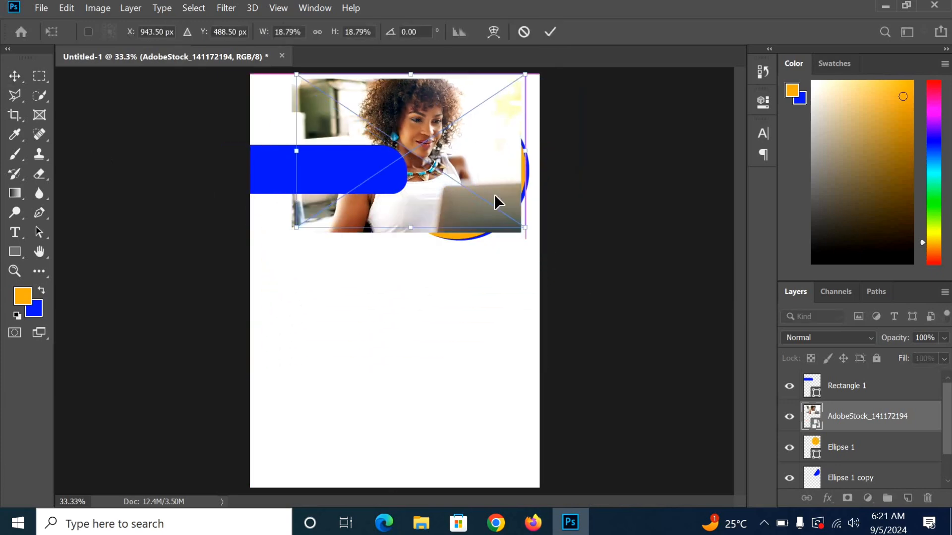
pyautogui.moveTo(495, 194); pyautogui.dragTo(496, 197)
pyautogui.click(550, 33)
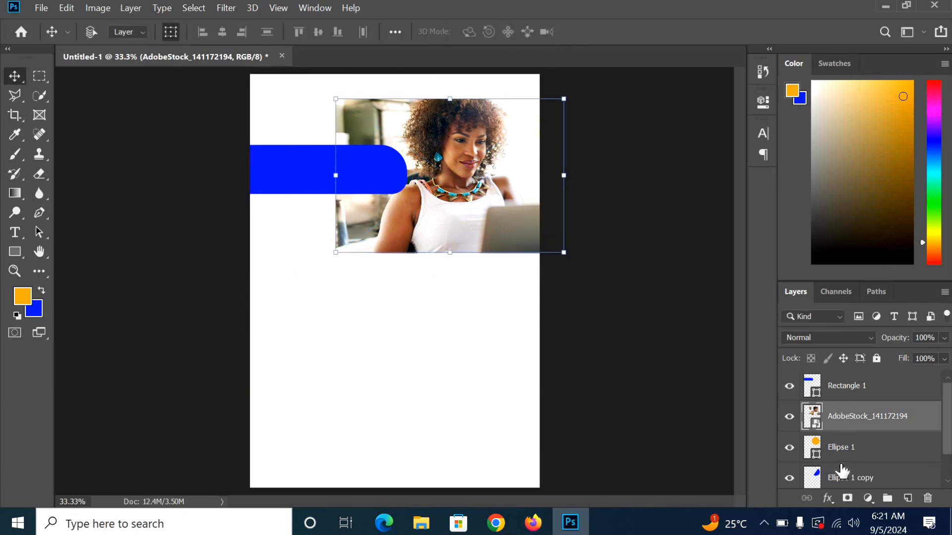
pyautogui.rightClick(861, 415)
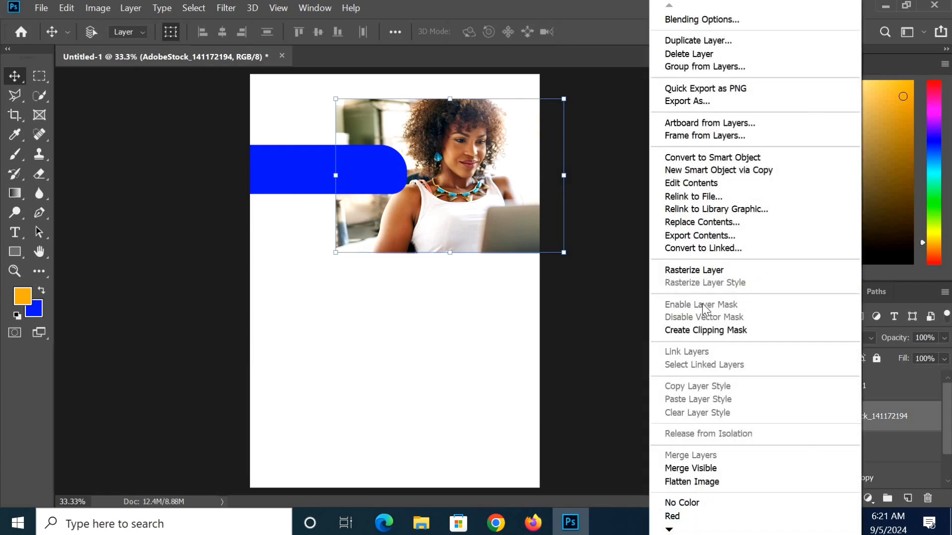
pyautogui.click(734, 329)
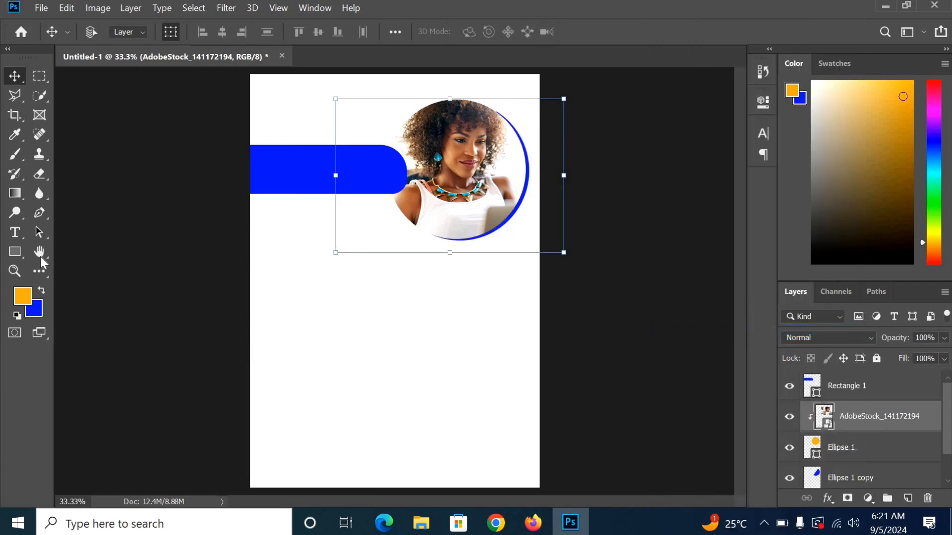
# Step: Add the heading 'Ernny Consults' at the top-left above the blue bar, sized 16 pt
pyautogui.click(15, 232)
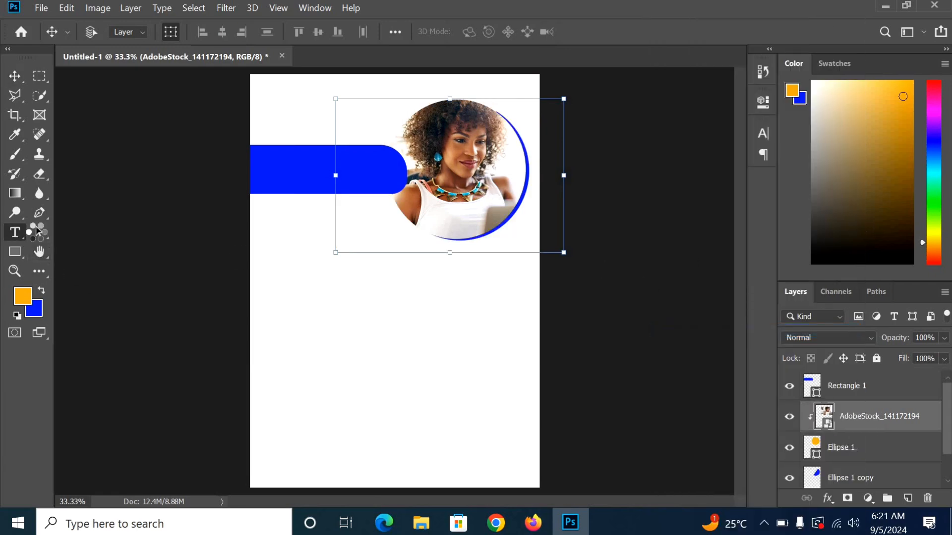
pyautogui.click(889, 397)
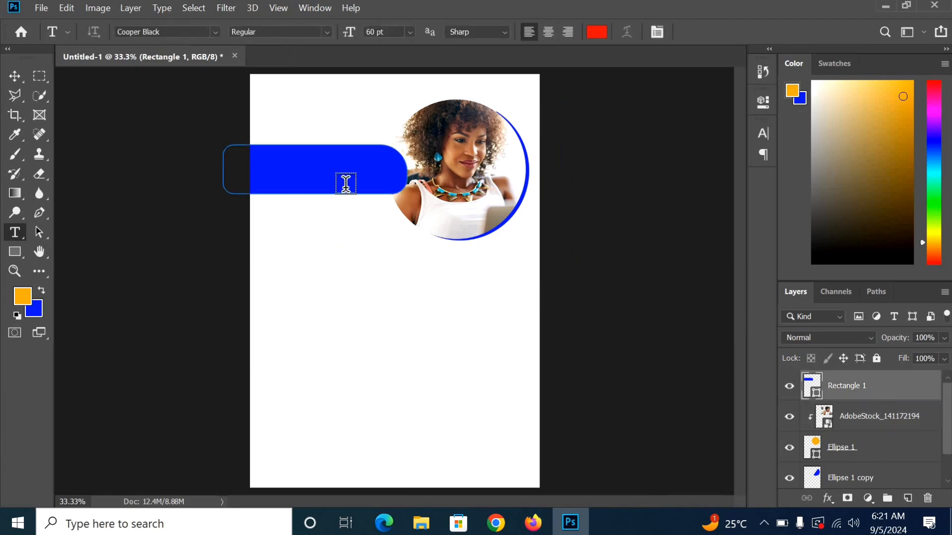
pyautogui.click(272, 116)
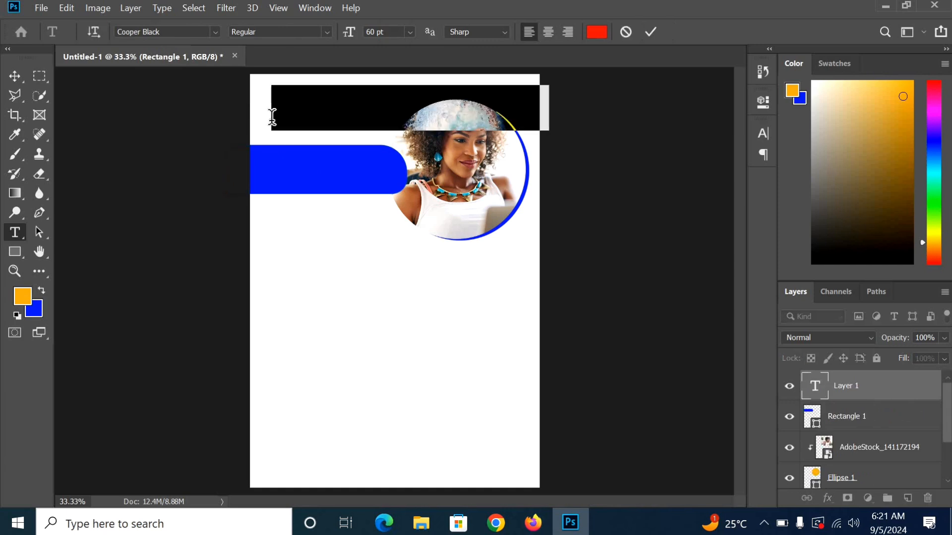
pyautogui.click(410, 31)
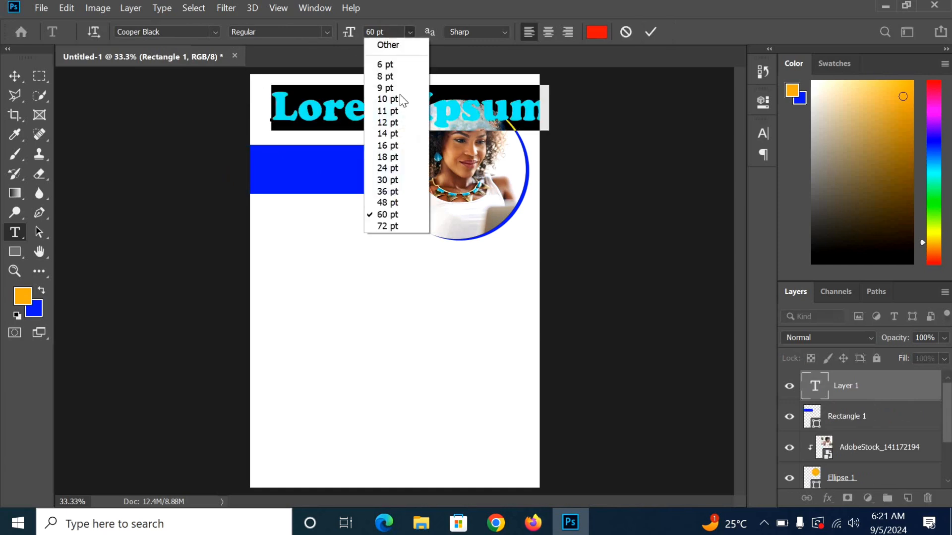
pyautogui.click(389, 168)
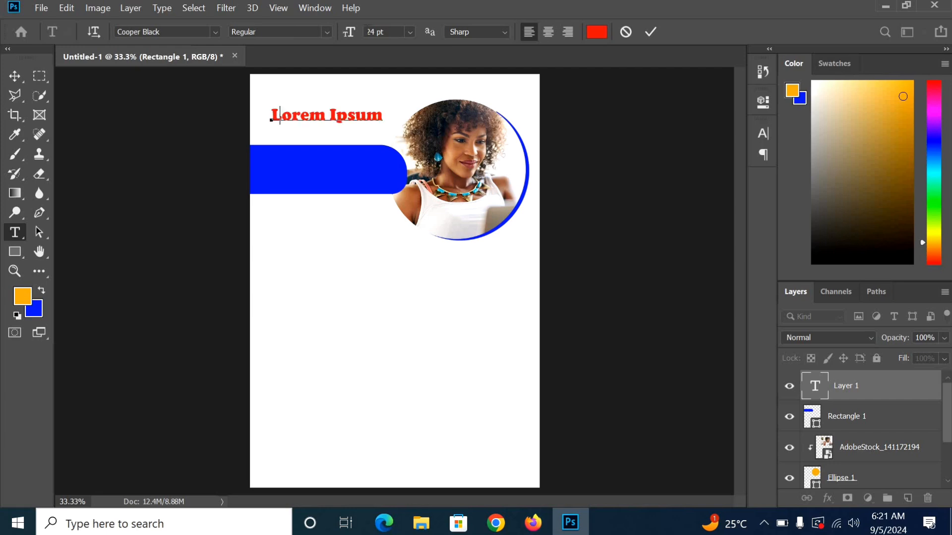
pyautogui.write('e')
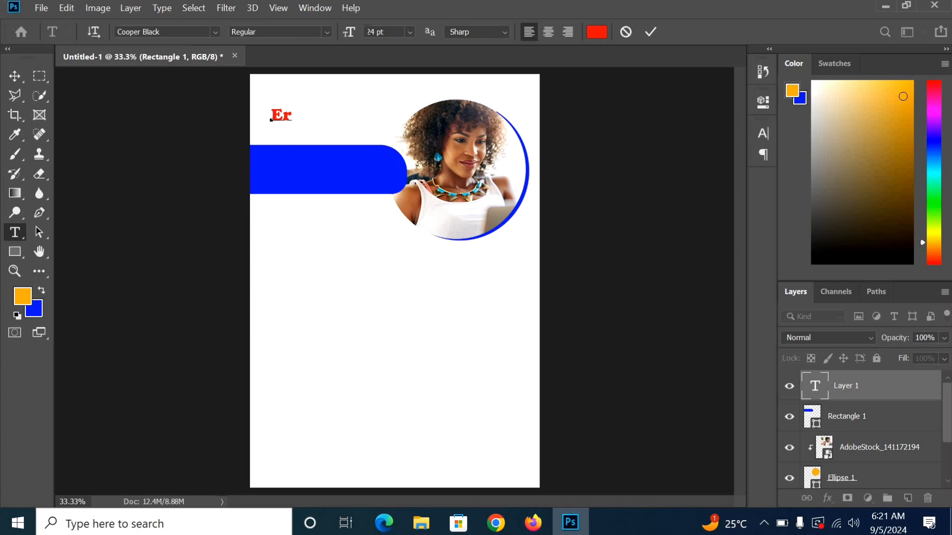
pyautogui.write('rnny Consu')
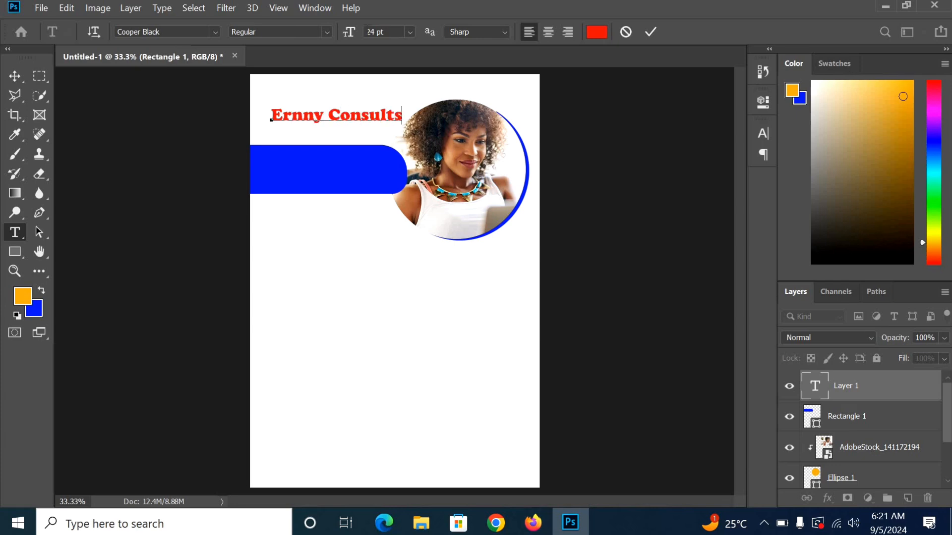
pyautogui.write('lts')
pyautogui.hotkey('ctrl', 'a')
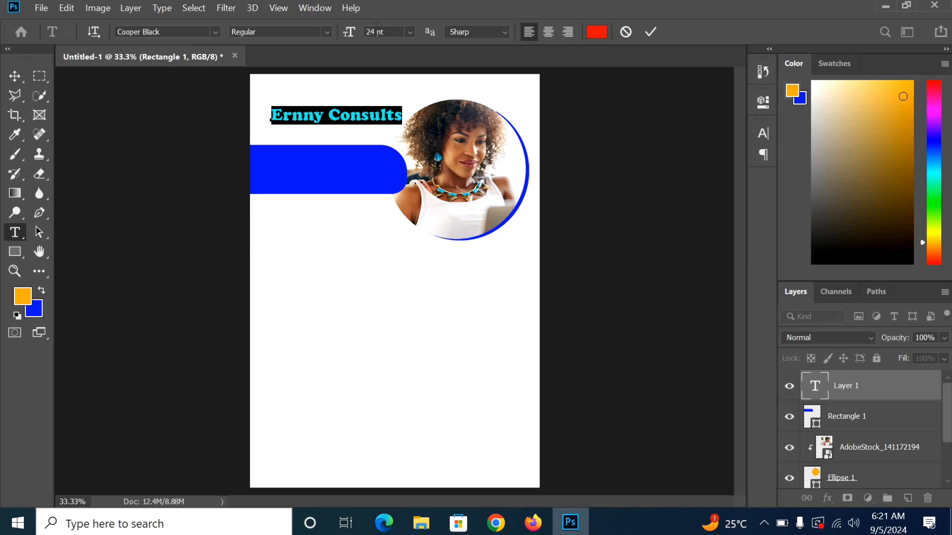
pyautogui.click(410, 31)
pyautogui.click(393, 145)
pyautogui.click(649, 31)
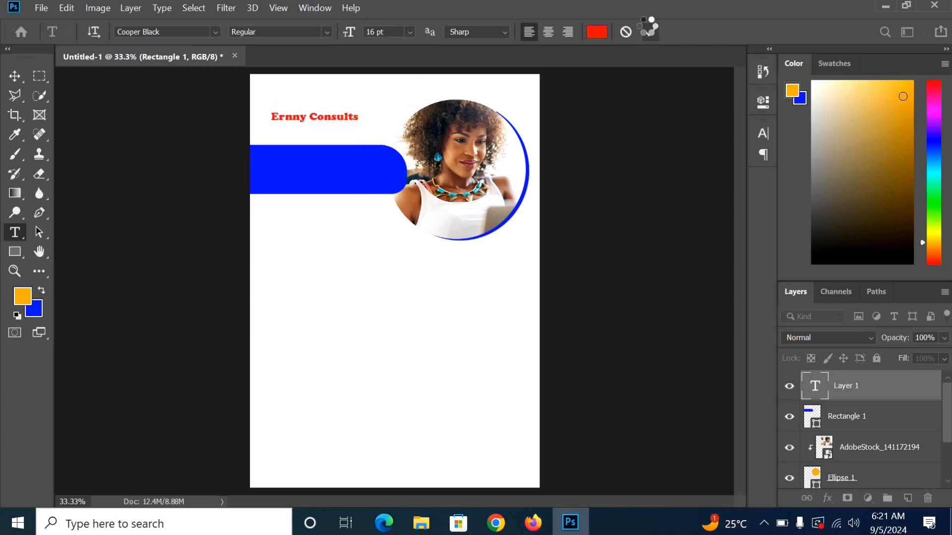
# Step: Insert 'World' so the heading reads 'Ernny World Consults'
pyautogui.click(327, 117)
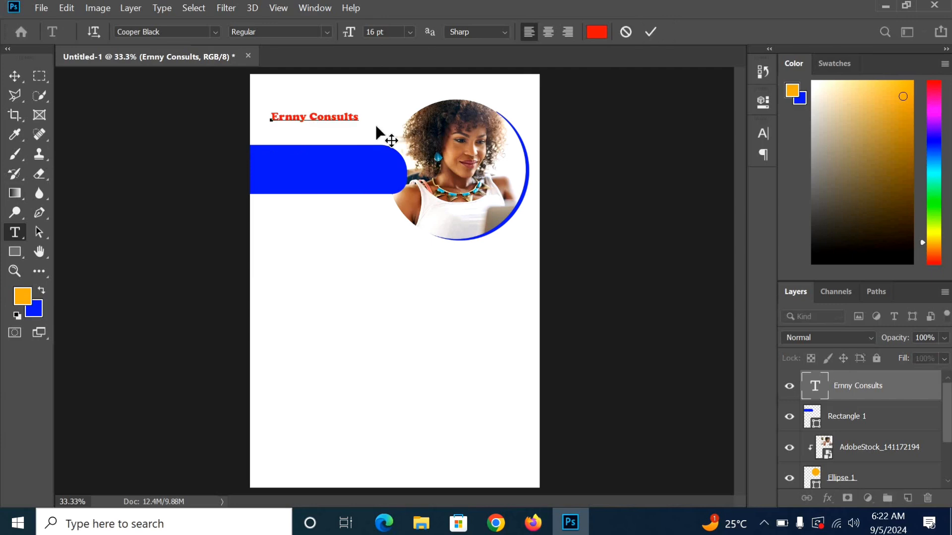
pyautogui.write('World')
pyautogui.click(650, 31)
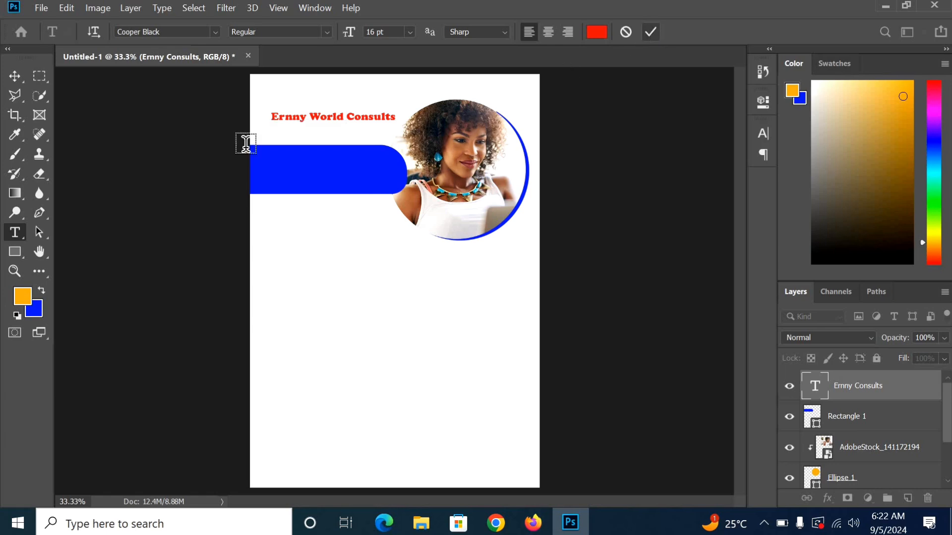
# Step: Recolour the whole heading near-black (#0b0303)
pyautogui.click(338, 120)
pyautogui.hotkey('ctrl', 'a')
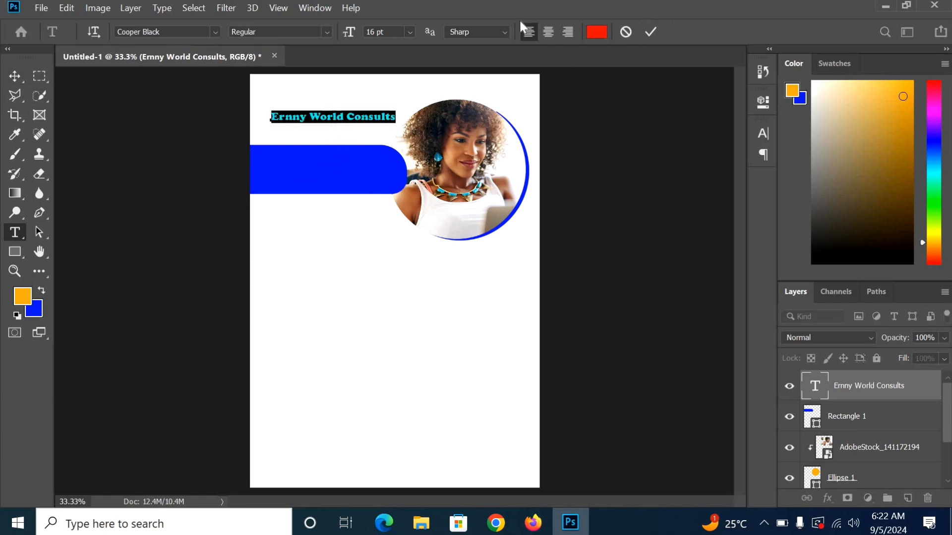
pyautogui.click(598, 32)
pyautogui.click(423, 273)
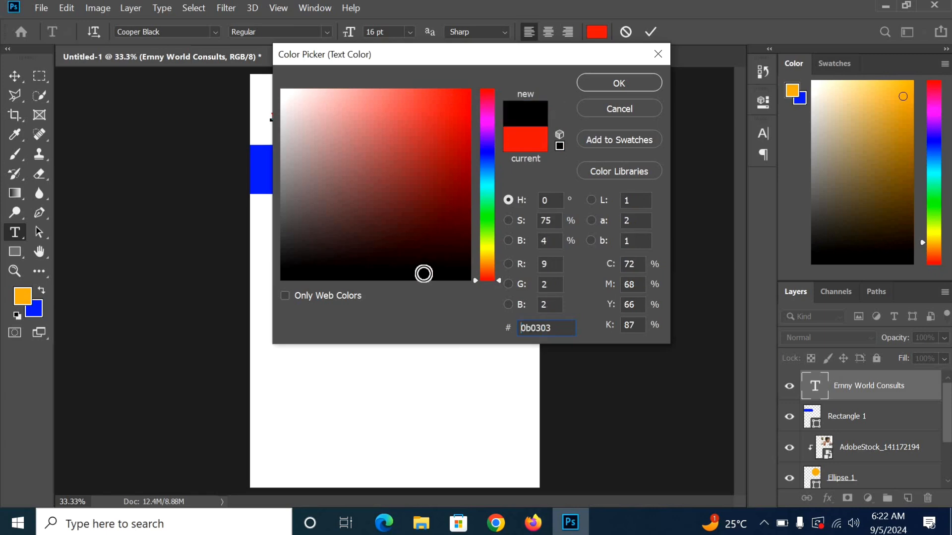
pyautogui.click(635, 84)
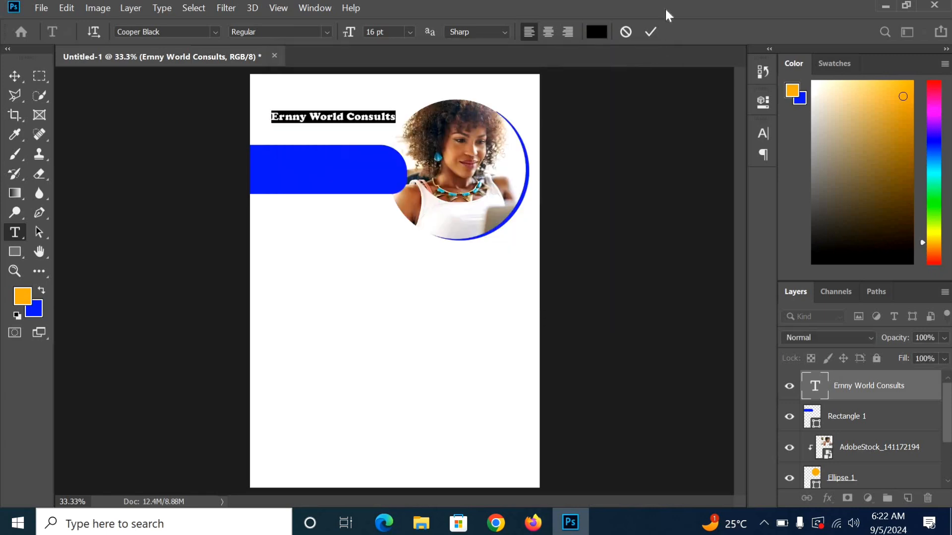
pyautogui.click(651, 32)
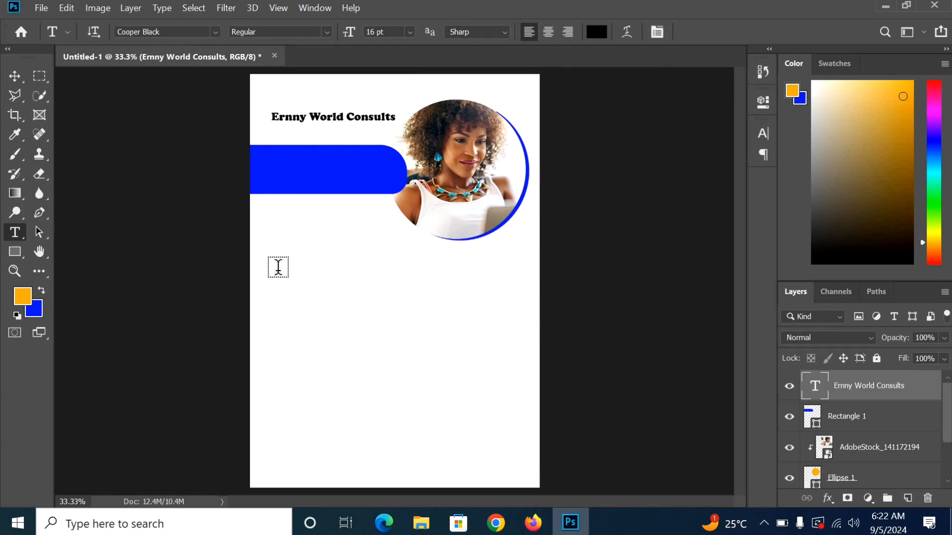
# Step: Duplicate the blue bar Rectangle 1, fill the copy orange, and place it below in Layers
pyautogui.click(858, 422)
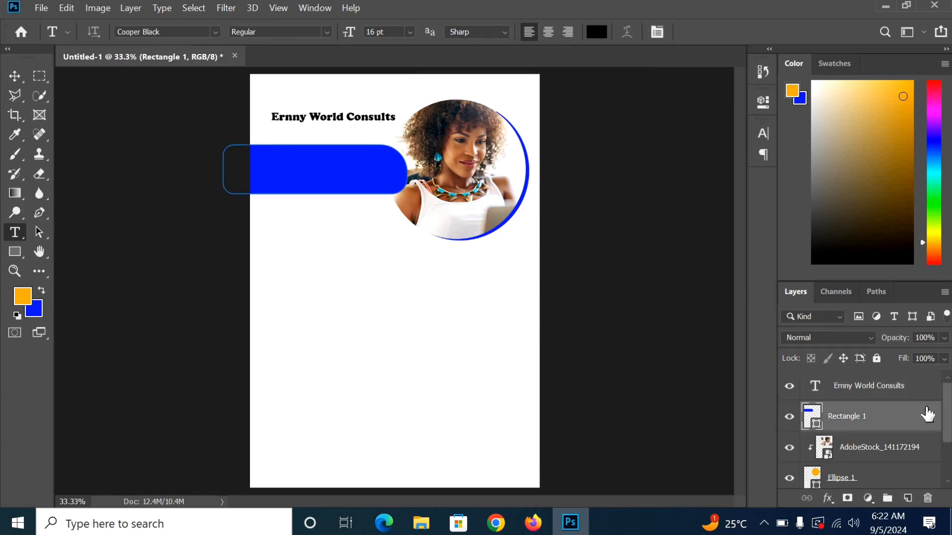
pyautogui.hotkey('ctrl', 'j')
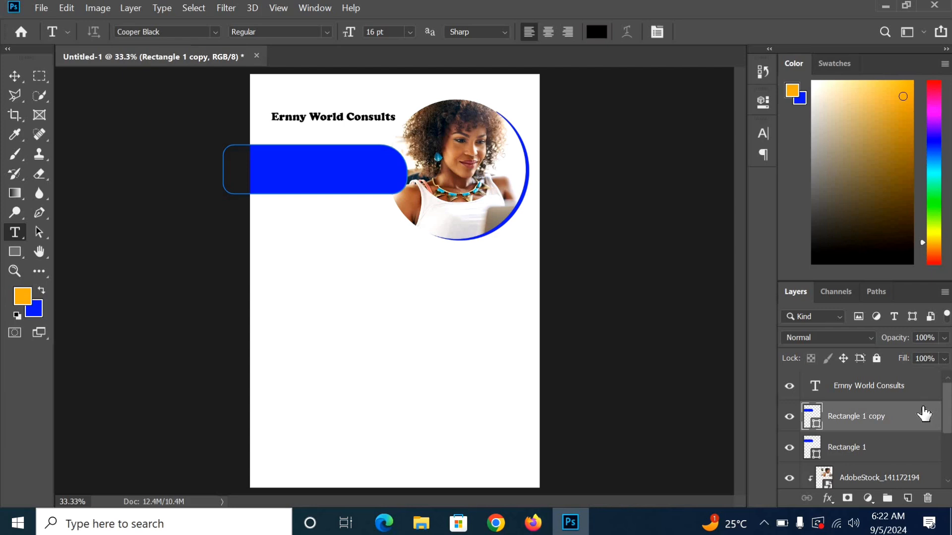
pyautogui.hotkey('alt', 'BackSpace')
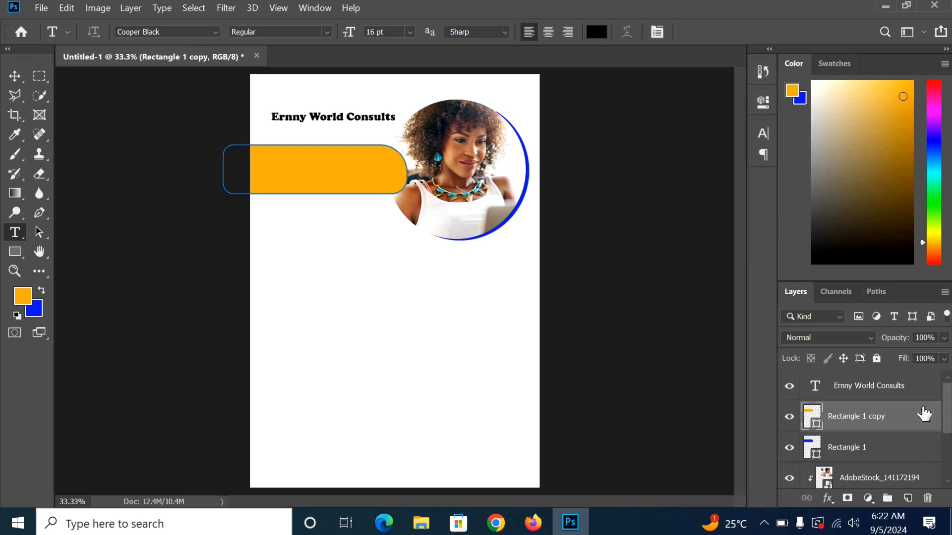
pyautogui.moveTo(871, 419); pyautogui.dragTo(882, 462)
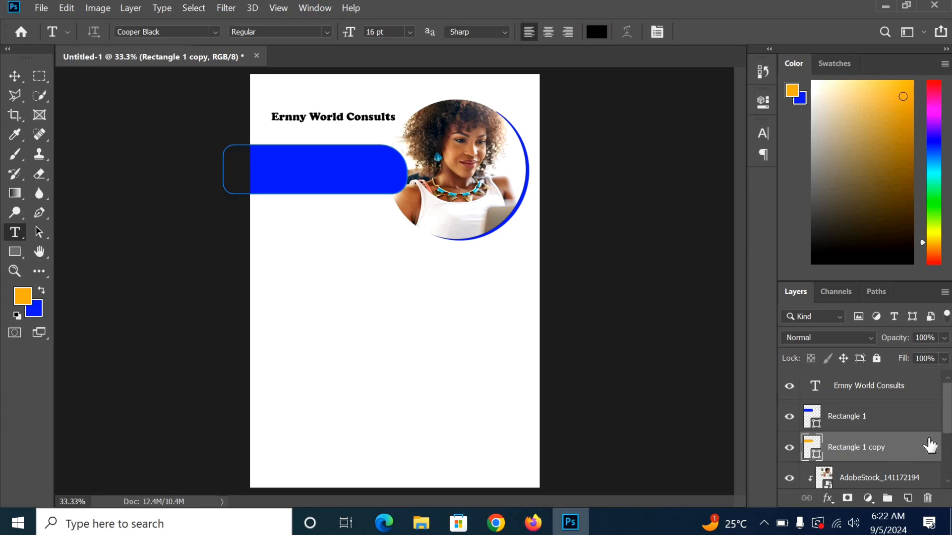
# Step: Nudge the orange copy down under the blue bar and move it beneath Ellipse 1
pyautogui.click(15, 77)
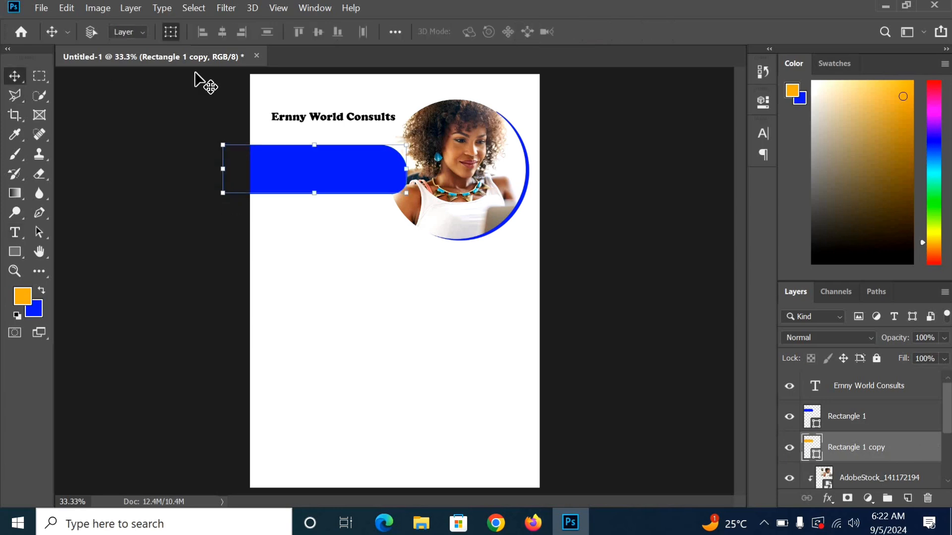
pyautogui.press('Down')
pyautogui.press('Down')
pyautogui.press('Down')
pyautogui.press('Down')
pyautogui.press('Down')
pyautogui.press('Down')
pyautogui.press('Down')
pyautogui.press('Down')
pyautogui.press('Down')
pyautogui.press('Down')
pyautogui.press('Down')
pyautogui.press('Down')
pyautogui.press('Down')
pyautogui.press('Down')
pyautogui.press('Down')
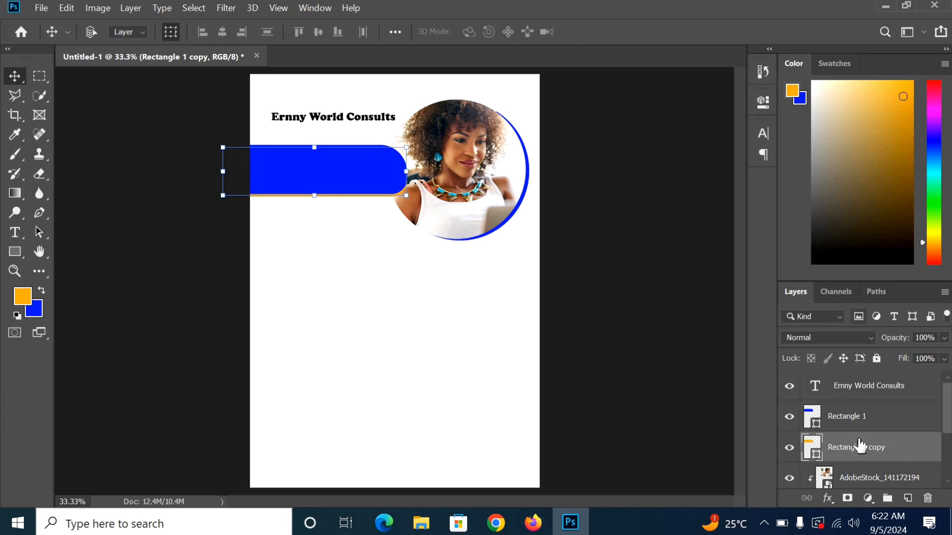
pyautogui.scroll(-1, 926, 443)
pyautogui.scroll(-1, 843, 468)
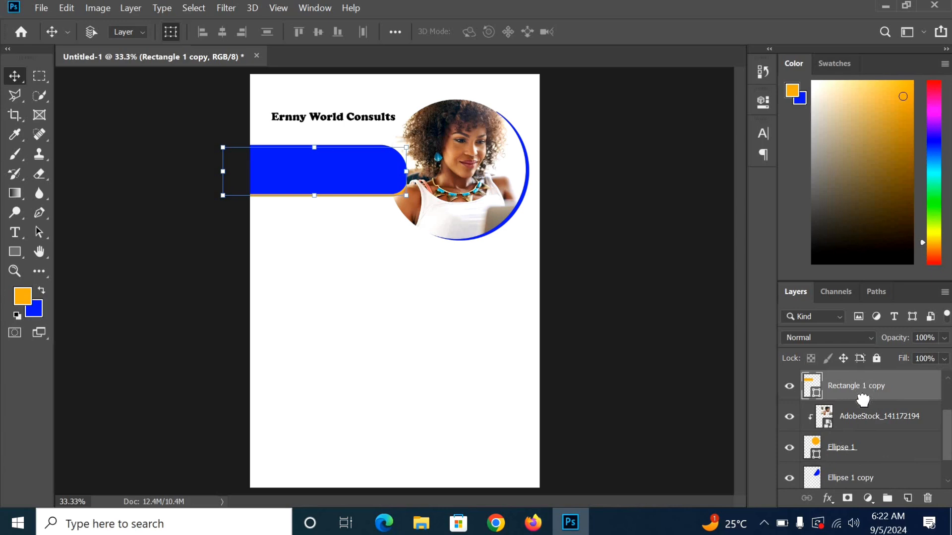
pyautogui.moveTo(864, 394); pyautogui.dragTo(868, 455)
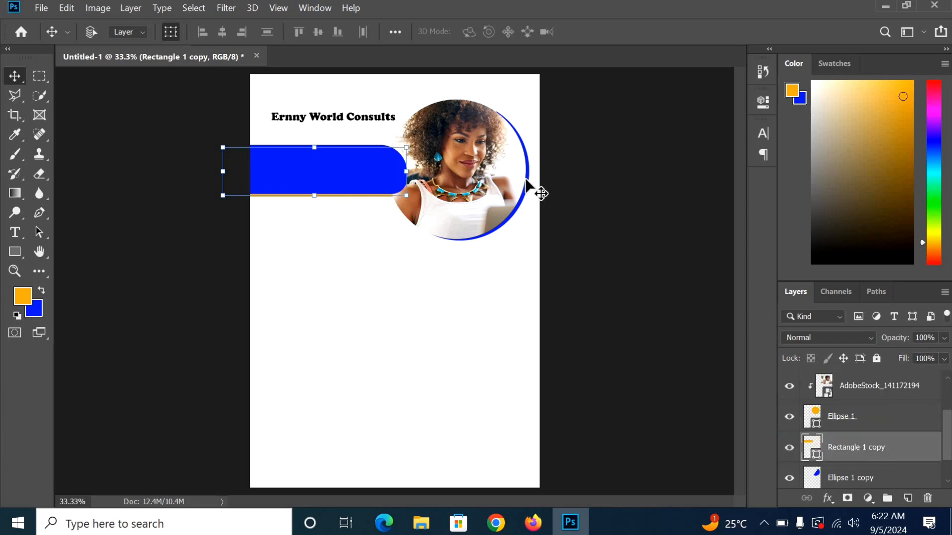
pyautogui.hotkey('ctrl', '+')
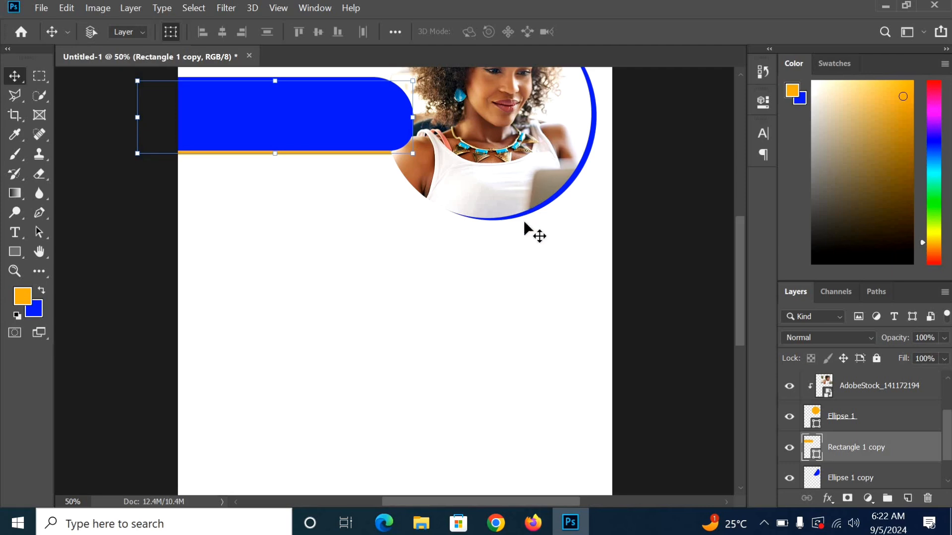
pyautogui.scroll(2, 525, 224)
pyautogui.hotkey('ctrl', '0')
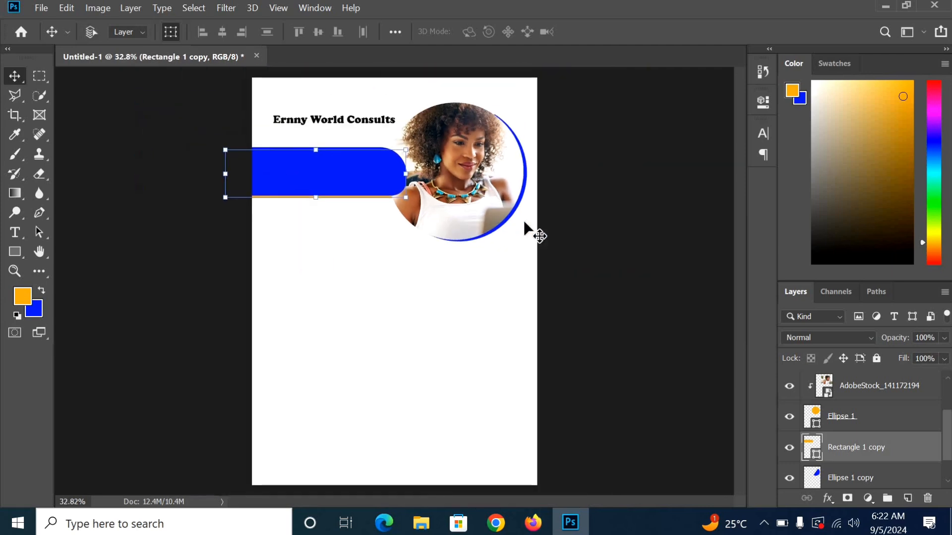
pyautogui.scroll(-1, 892, 442)
pyautogui.scroll(3, 898, 391)
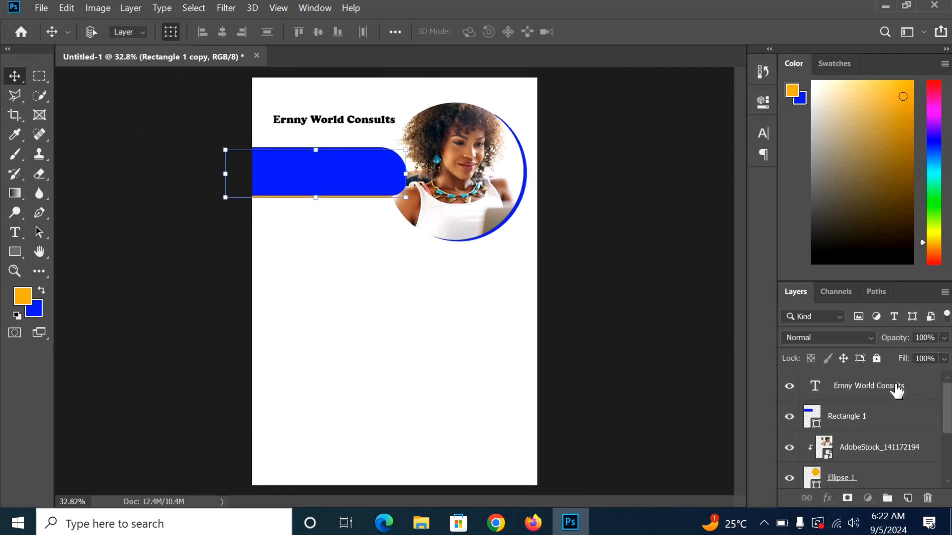
# Step: Add a 24 pt paragraph heading reading 'Our Business Plan' below the blue header
pyautogui.click(897, 391)
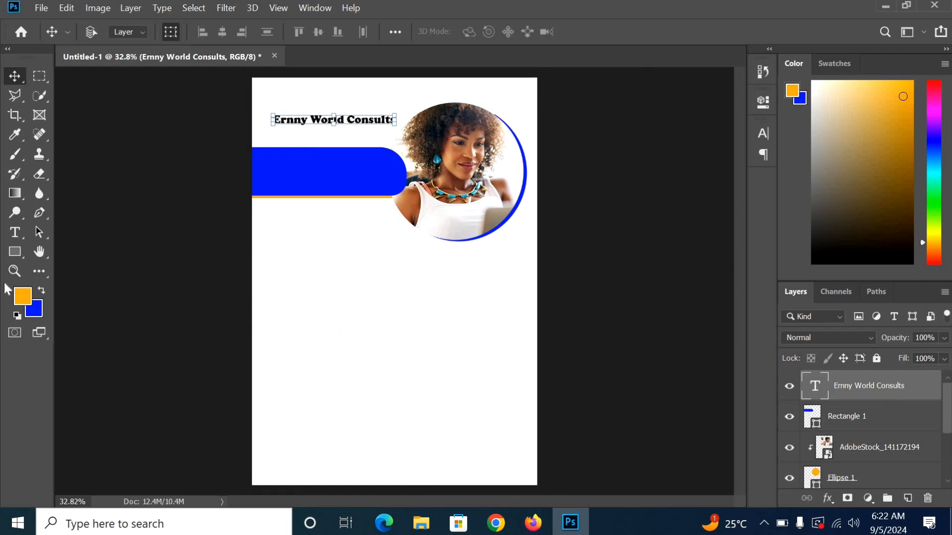
pyautogui.click(13, 233)
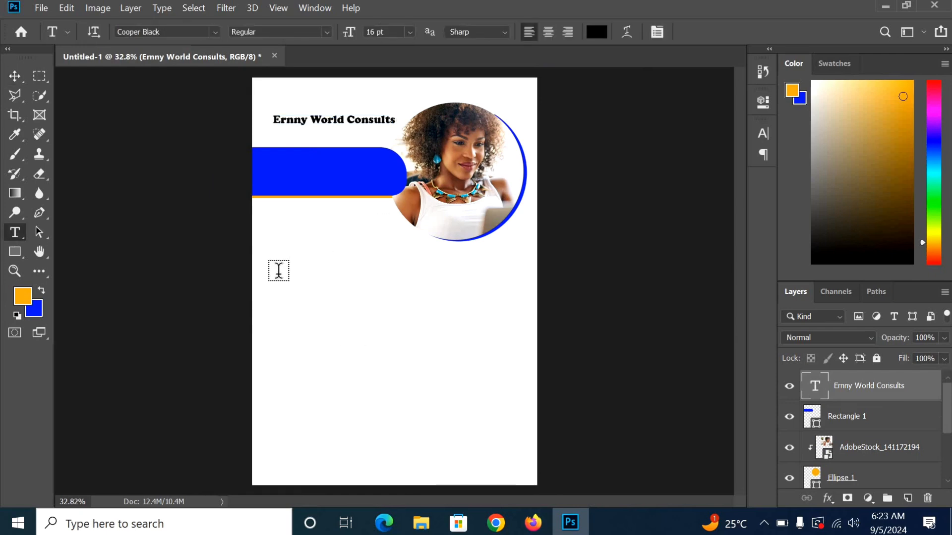
pyautogui.moveTo(273, 274); pyautogui.dragTo(238, 47)
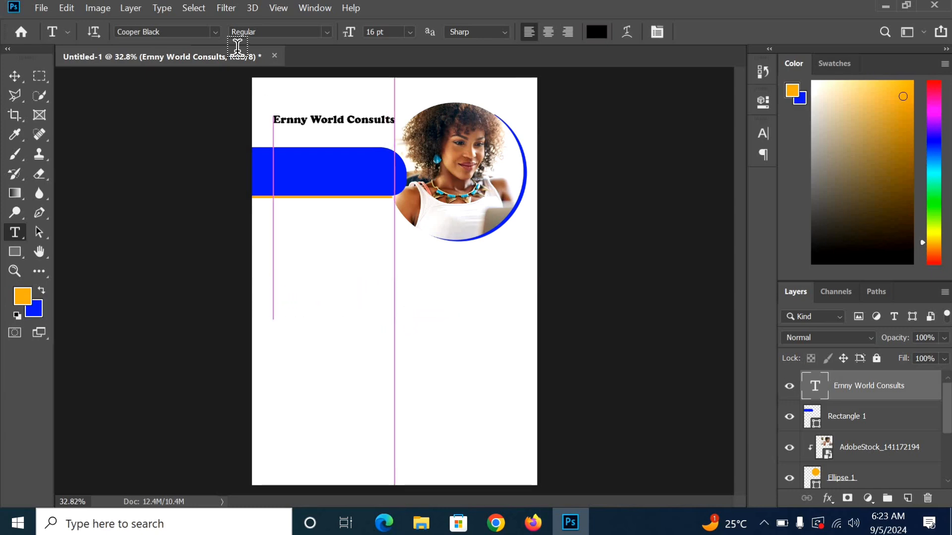
pyautogui.click(410, 32)
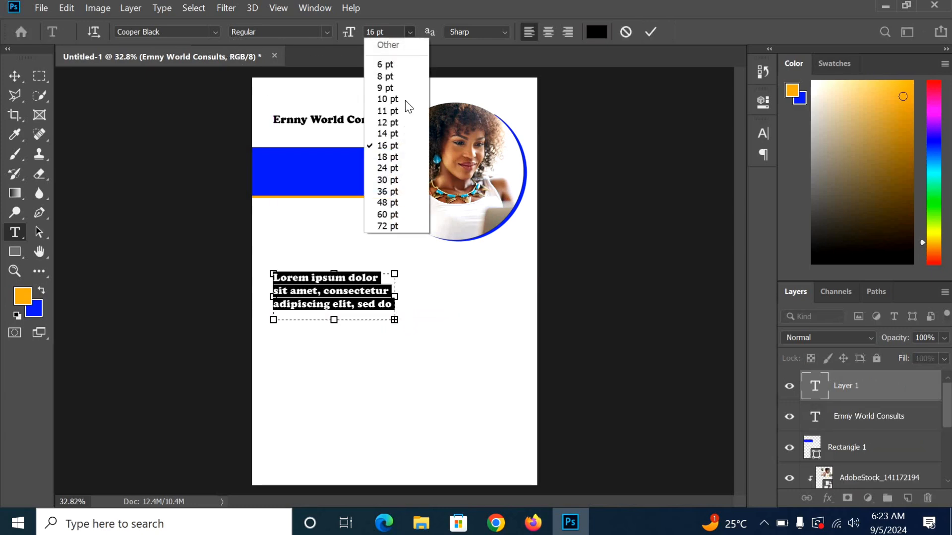
pyautogui.click(402, 180)
pyautogui.click(409, 32)
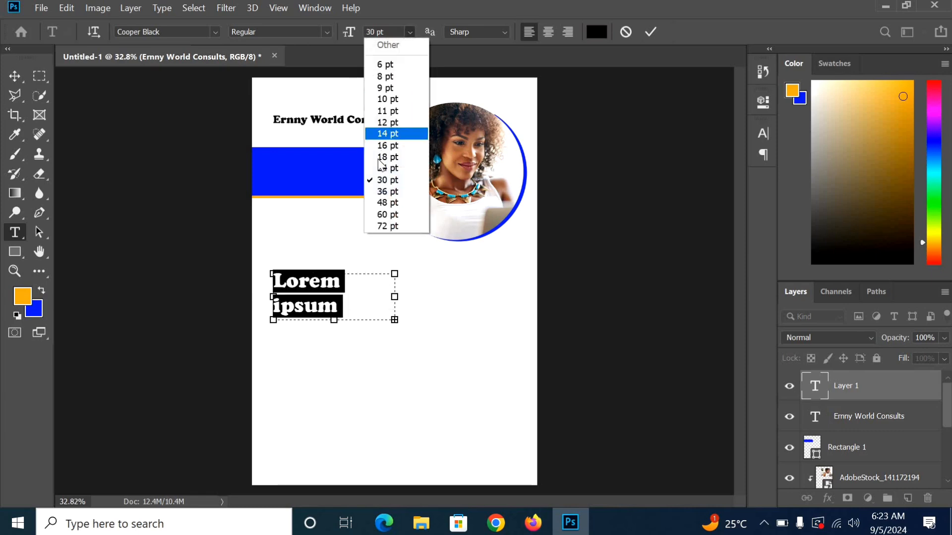
pyautogui.click(378, 166)
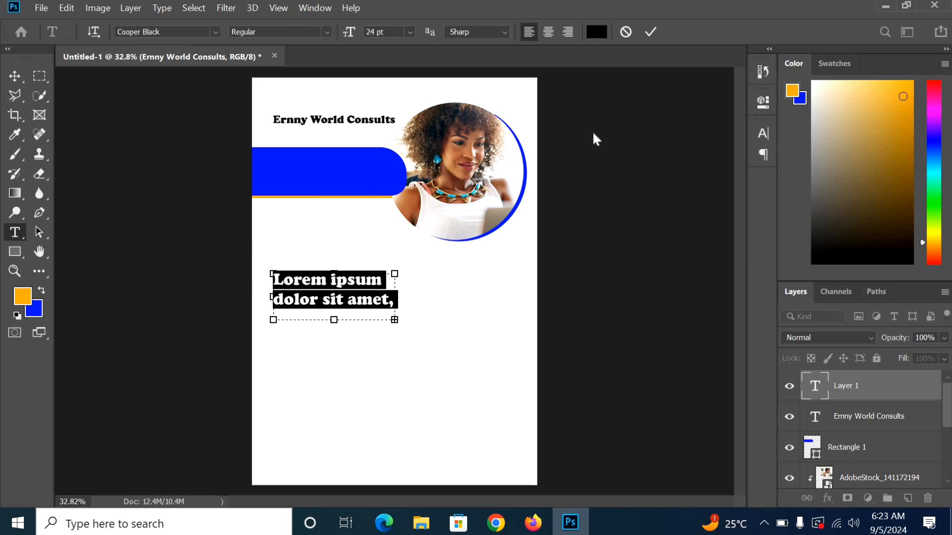
pyautogui.write('Our')
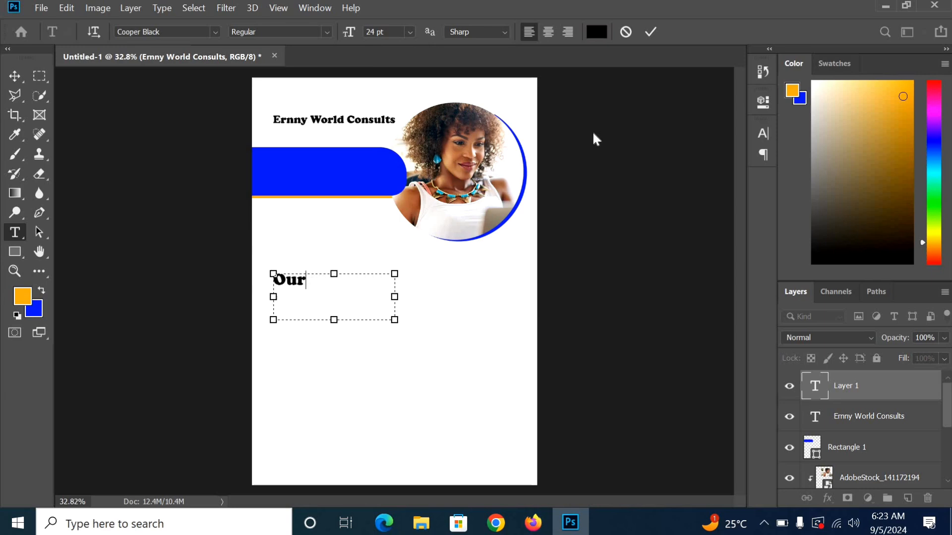
pyautogui.write(' Busines')
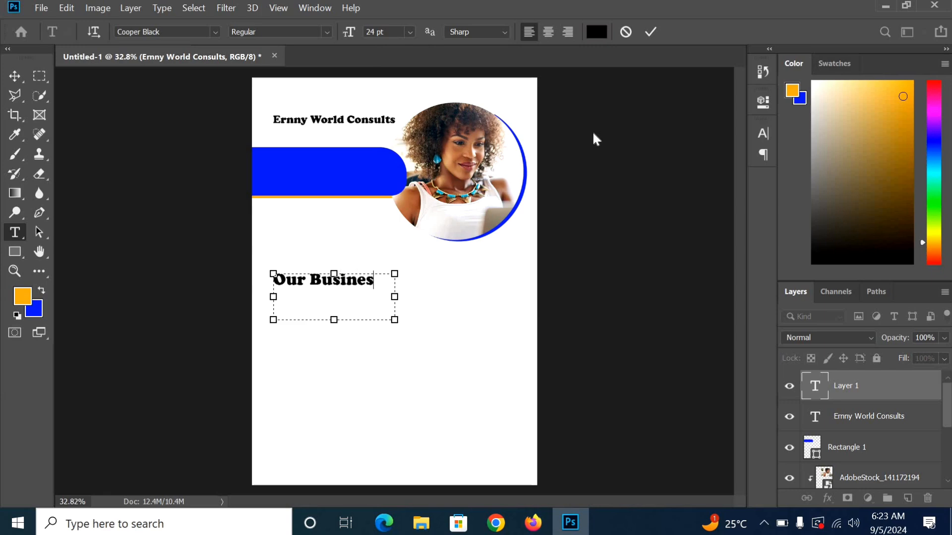
pyautogui.write('s Plan')
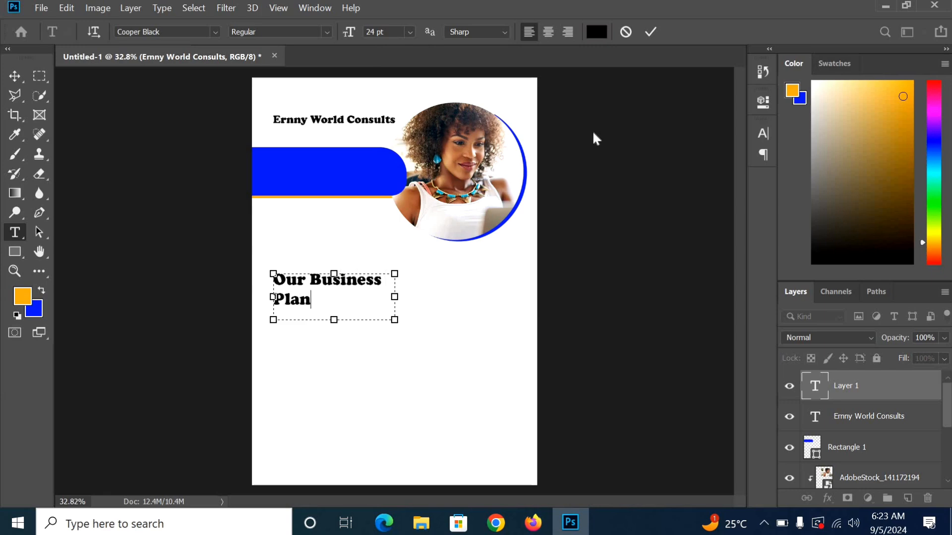
pyautogui.click(645, 31)
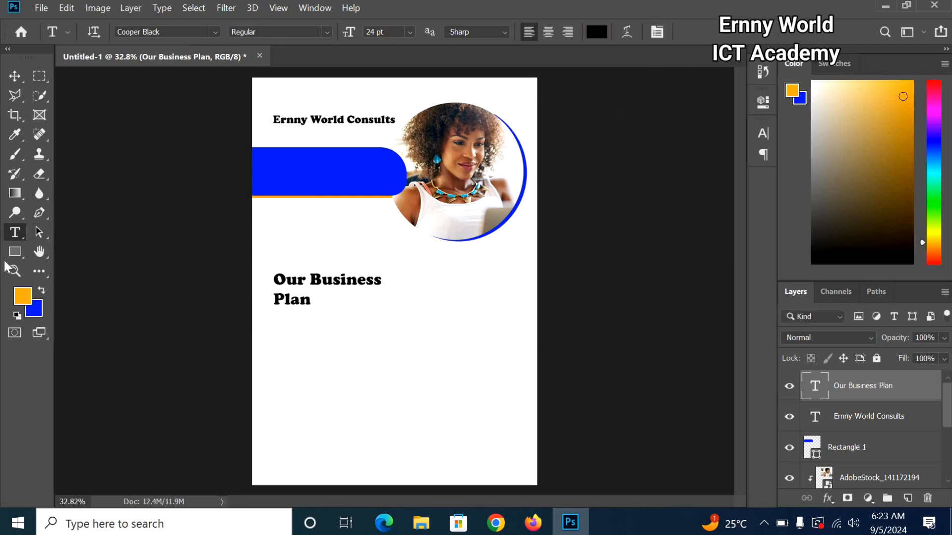
# Step: Create a 12 pt Lorem ipsum paragraph text box under the heading
pyautogui.moveTo(274, 320); pyautogui.dragTo(386, 392)
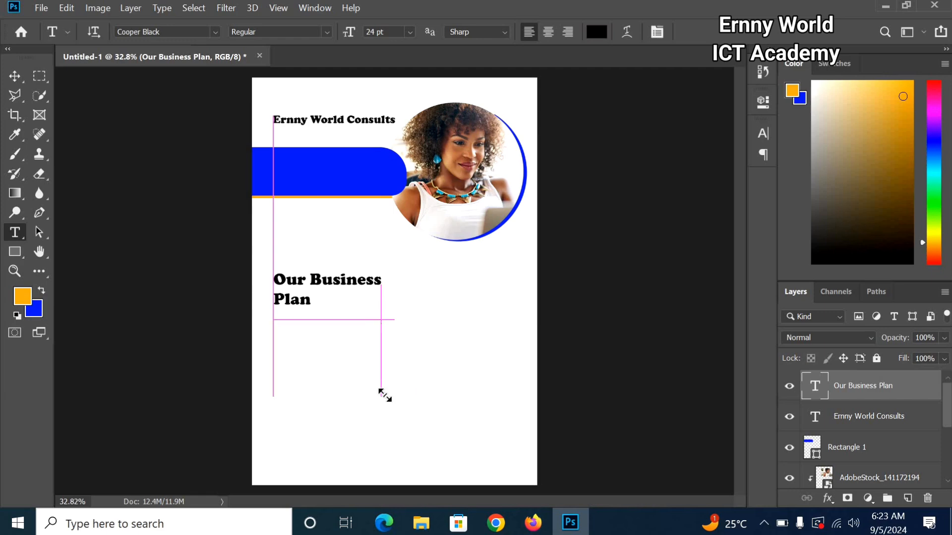
pyautogui.click(406, 31)
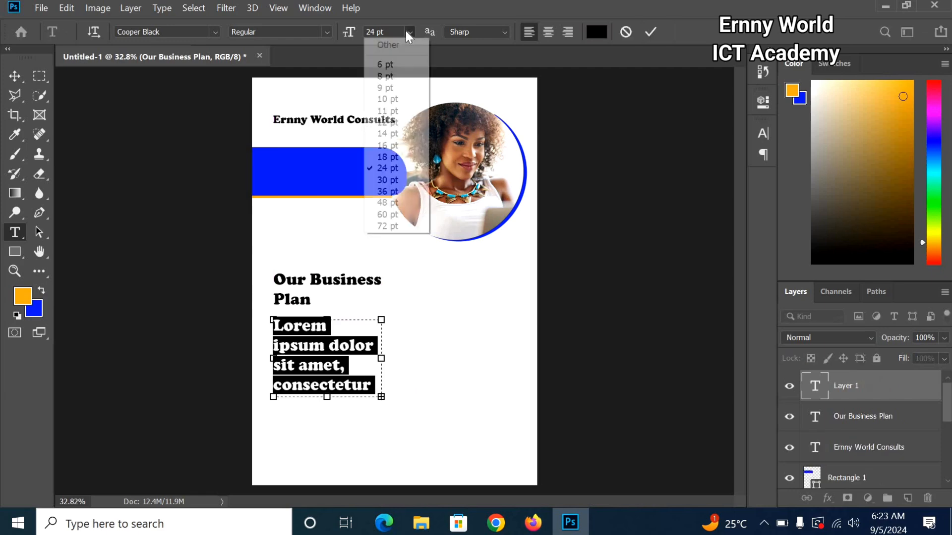
pyautogui.click(385, 133)
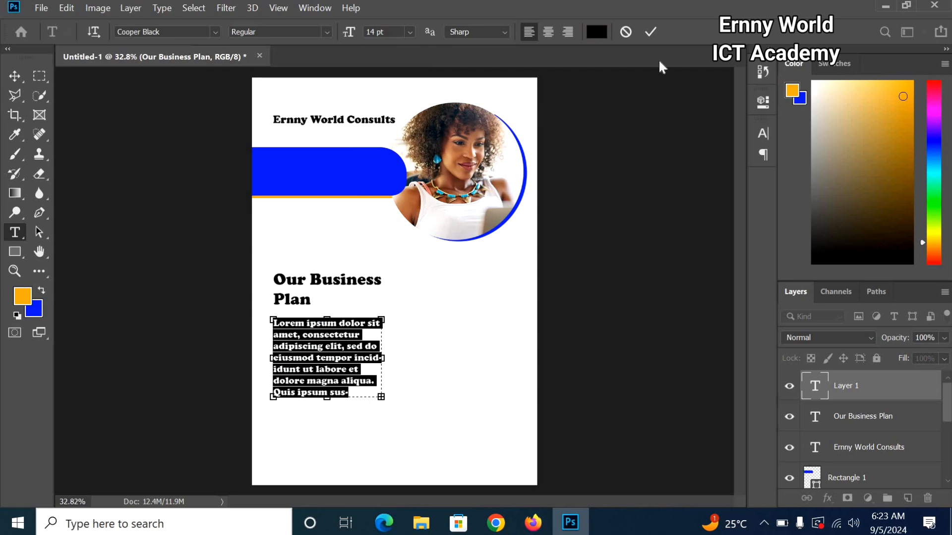
pyautogui.click(409, 32)
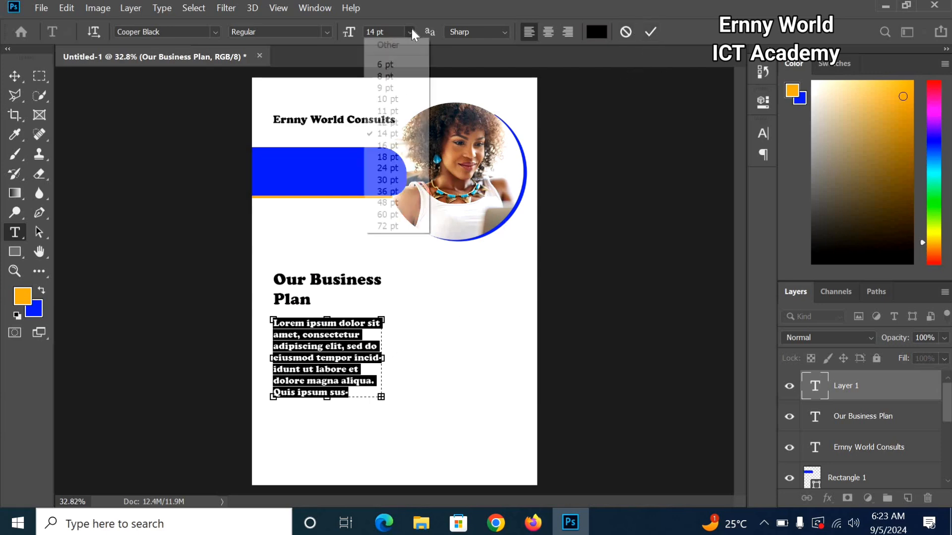
pyautogui.click(395, 122)
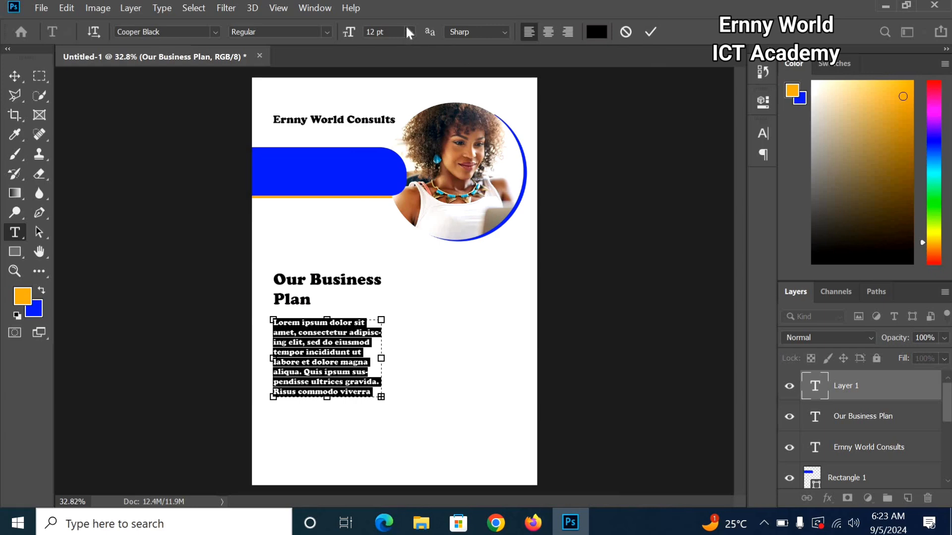
pyautogui.click(650, 32)
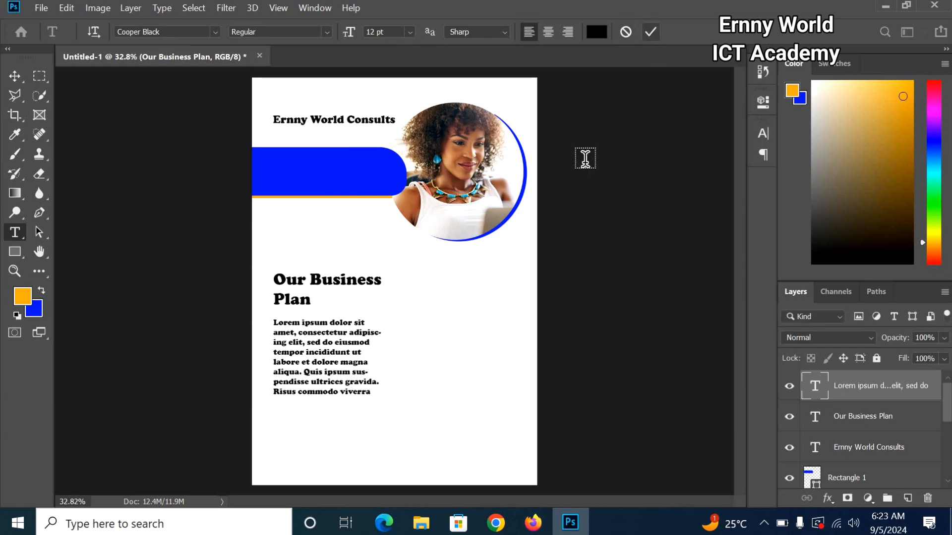
# Step: Shorten the paragraph to six lines ending at 'aliqua. Quis ipsum sus-'
pyautogui.click(366, 385)
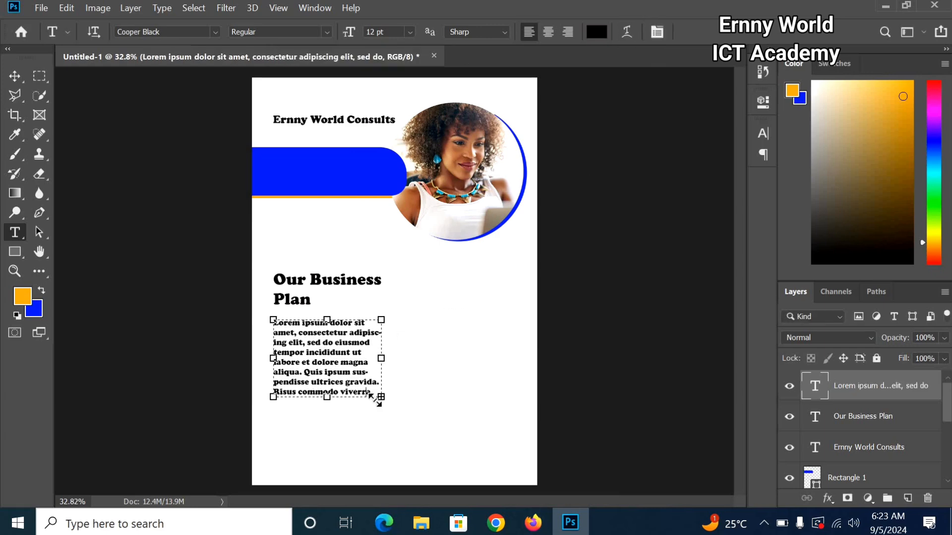
pyautogui.moveTo(329, 396)
pyautogui.mouseDown()
pyautogui.moveTo(328, 370)
pyautogui.moveTo(329, 379)
pyautogui.mouseUp()
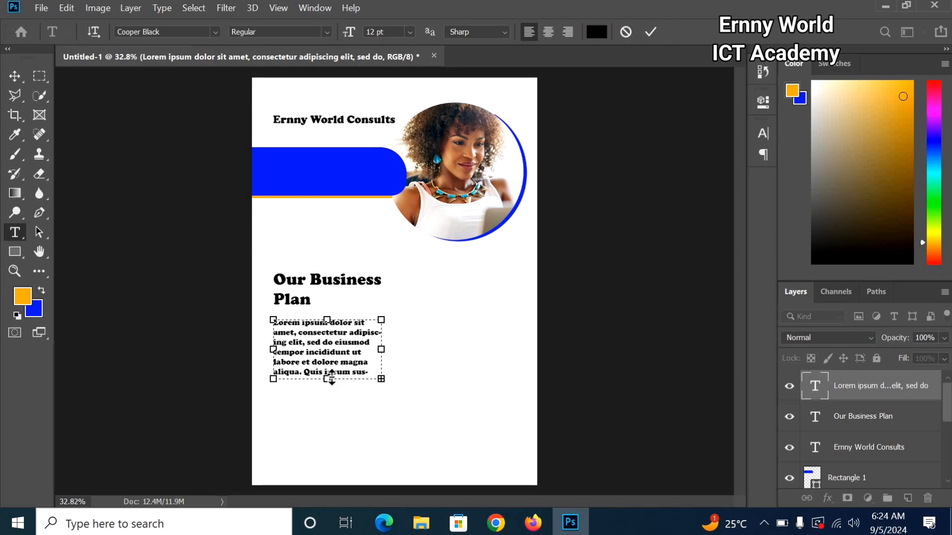
pyautogui.click(651, 30)
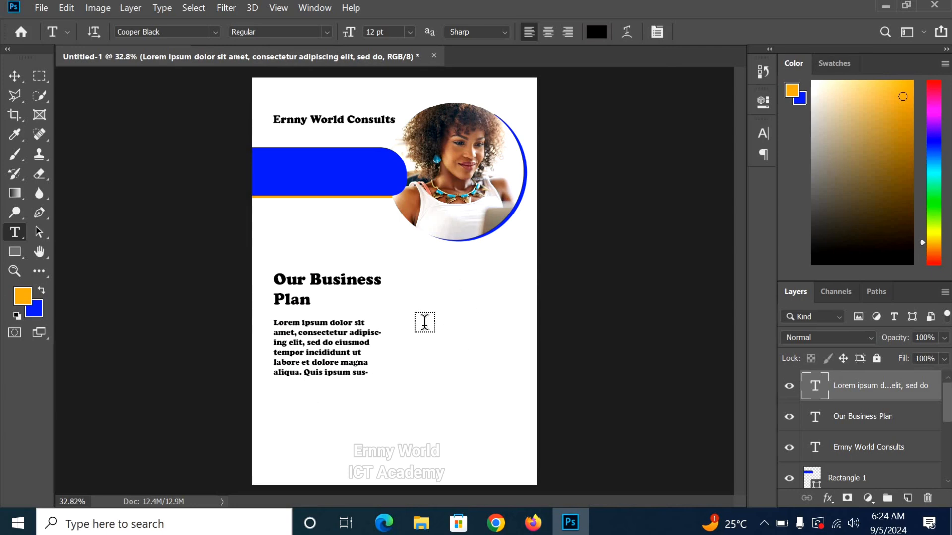
# Step: Alt-drag a copy of the Lorem ipsum paragraph to the right as a second column
pyautogui.click(18, 76)
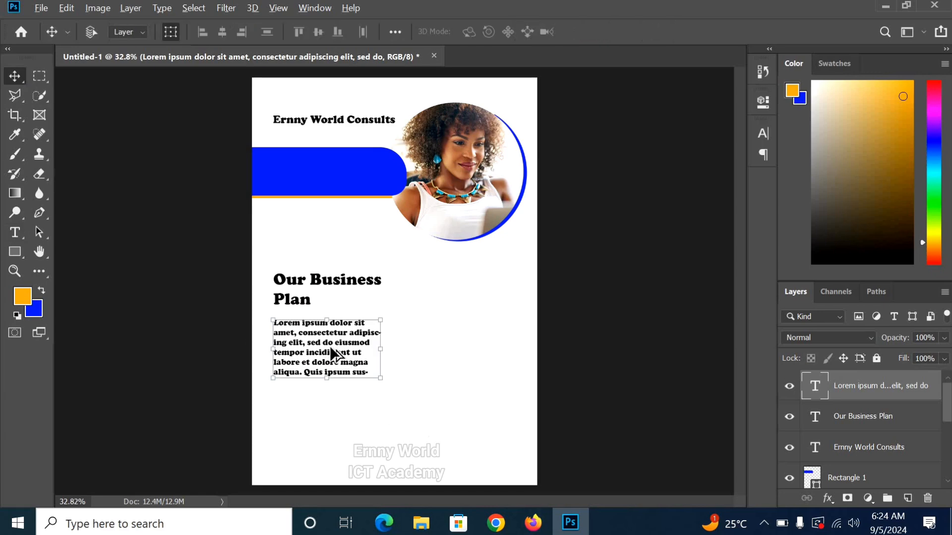
pyautogui.moveTo(329, 346); pyautogui.dragTo(474, 355)
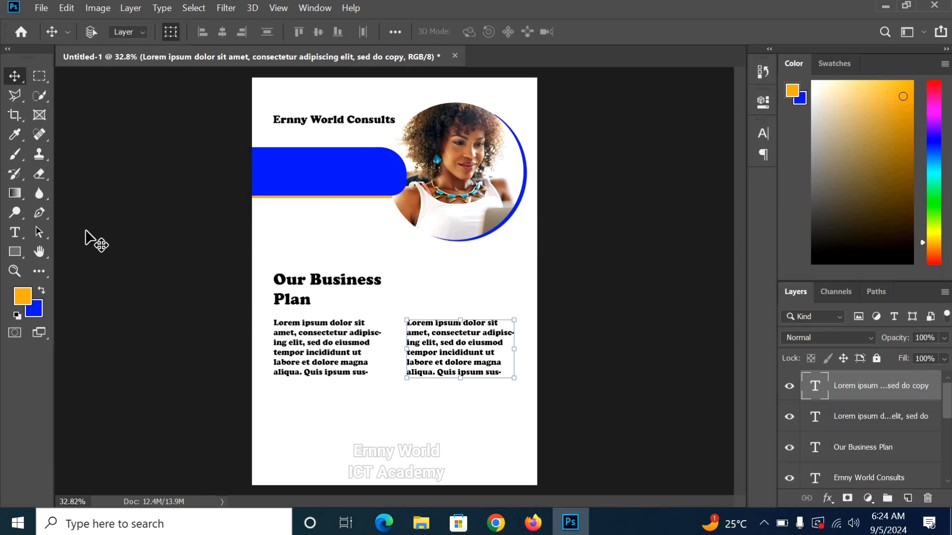
pyautogui.click(15, 252)
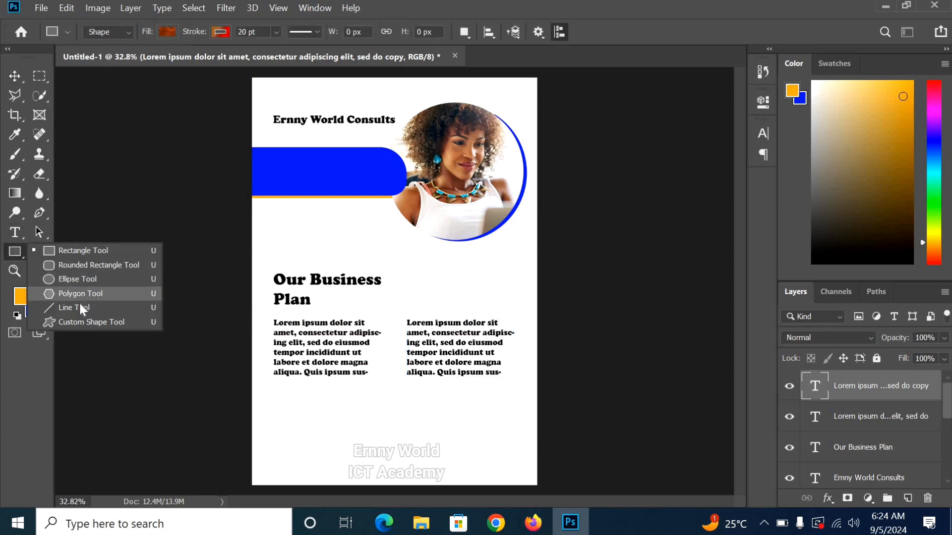
# Step: Draw a vertical line between the columns with a thin solid orange stroke
pyautogui.click(75, 308)
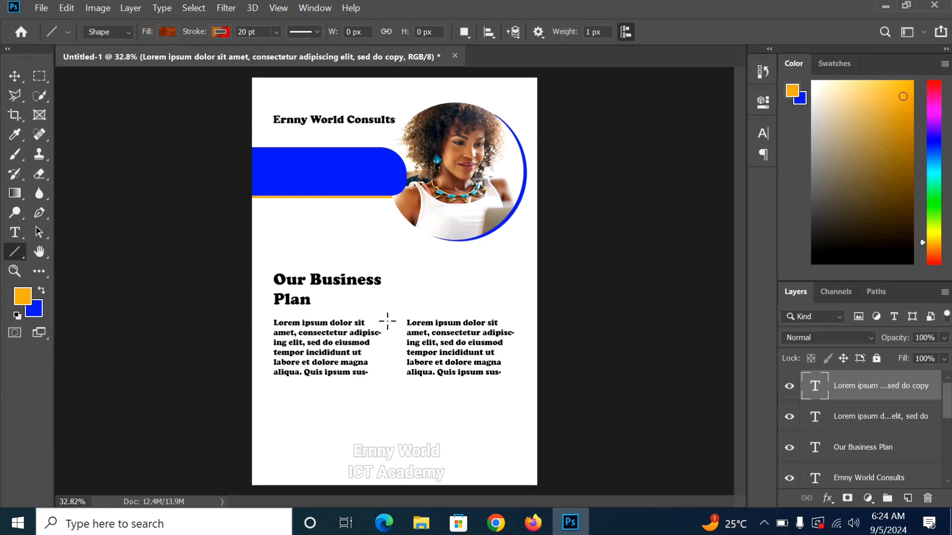
pyautogui.moveTo(386, 320); pyautogui.dragTo(388, 375)
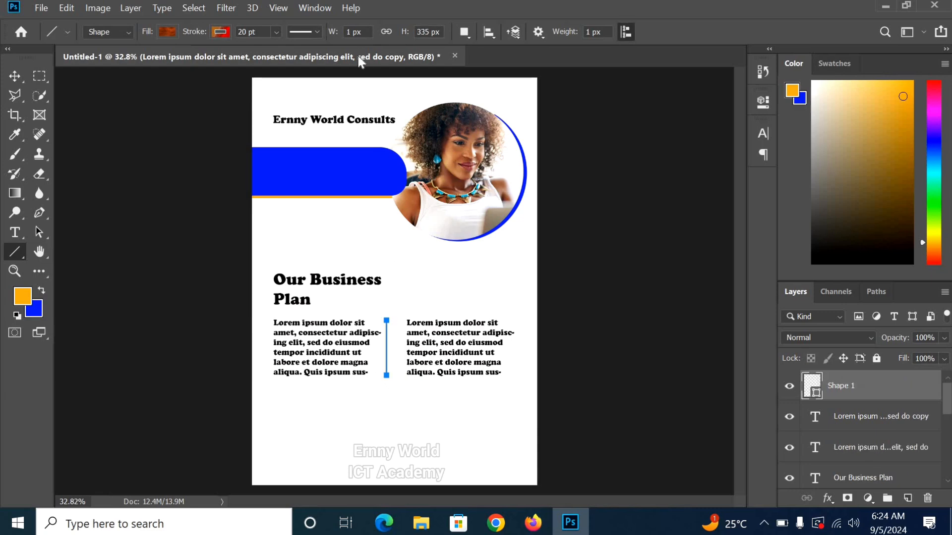
pyautogui.click(219, 33)
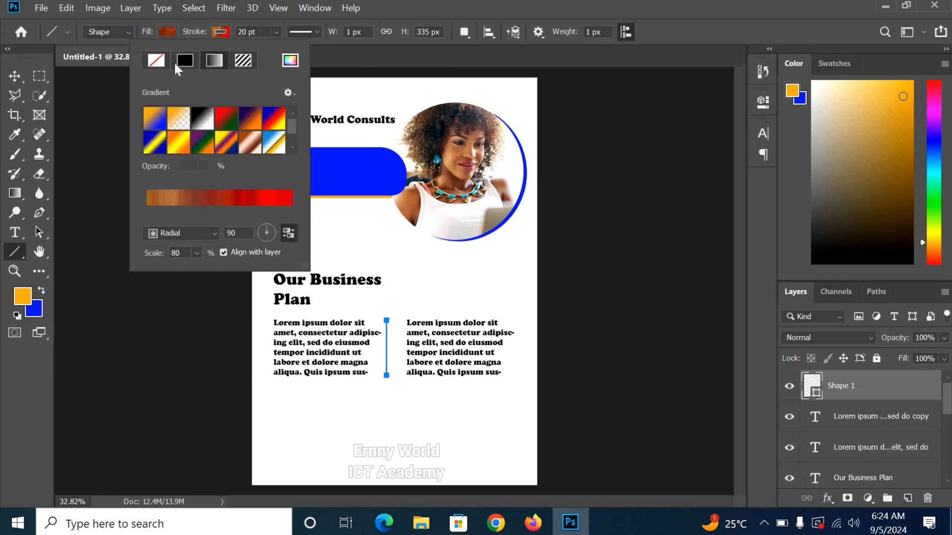
pyautogui.click(183, 66)
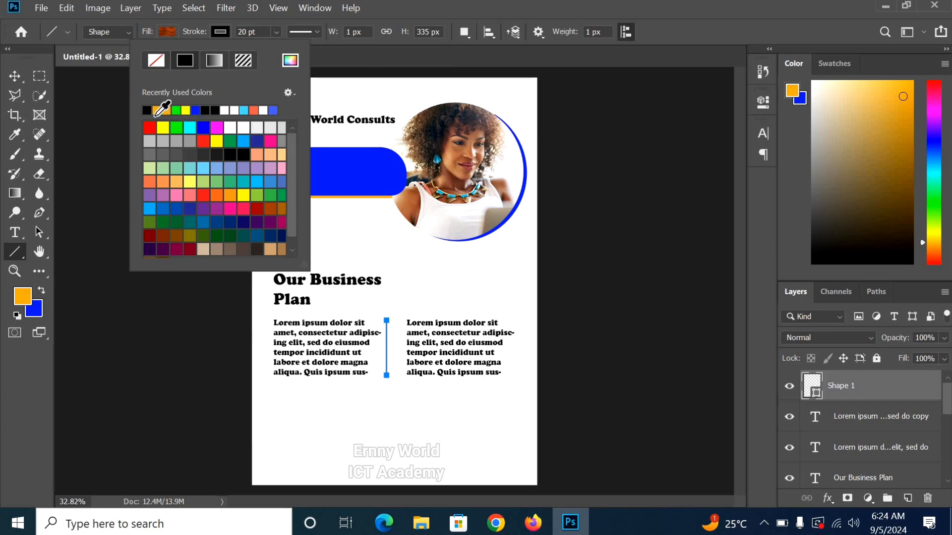
pyautogui.click(157, 110)
pyautogui.click(222, 30)
pyautogui.click(276, 31)
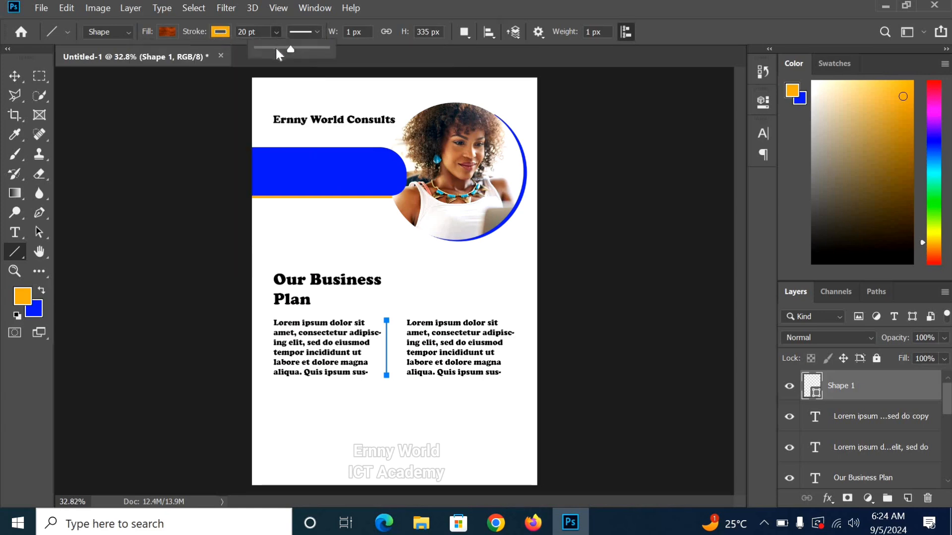
pyautogui.moveTo(275, 46); pyautogui.dragTo(253, 50)
# Step: Give the divider line a solid orange fill and preview it deselected
pyautogui.click(162, 34)
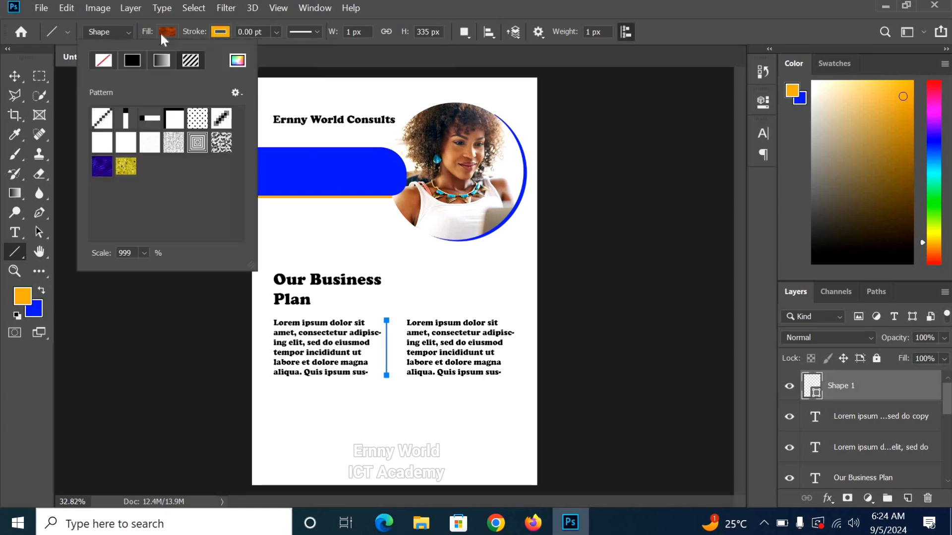
pyautogui.click(131, 60)
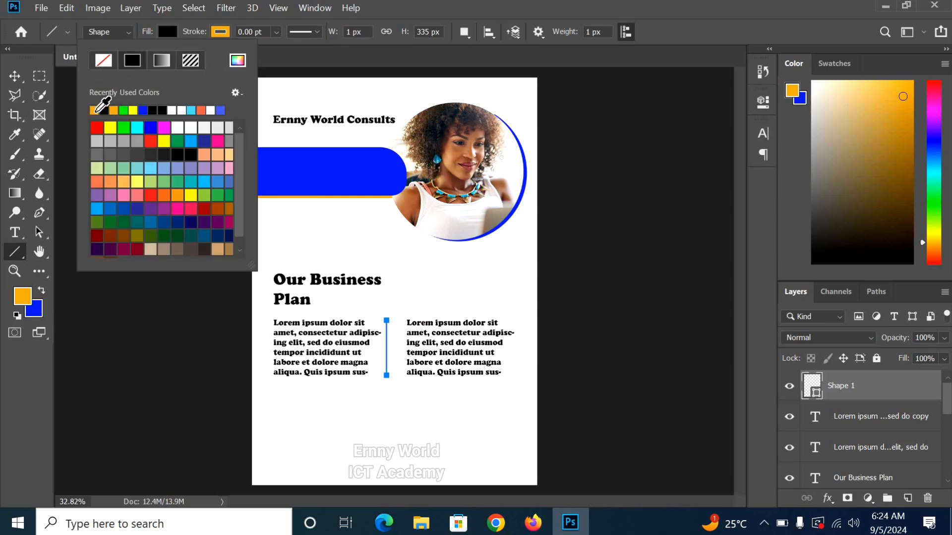
pyautogui.click(94, 110)
pyautogui.click(464, 236)
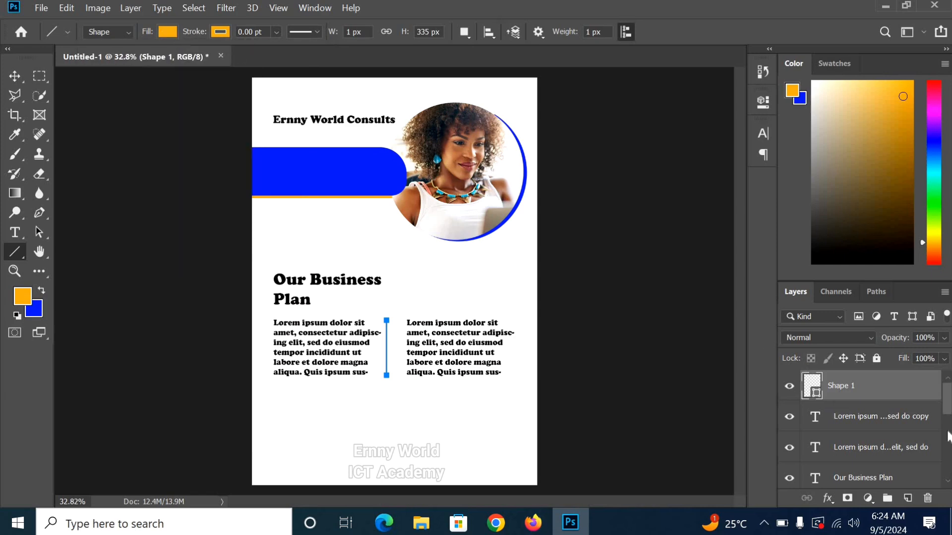
pyautogui.scroll(-10, 888, 451)
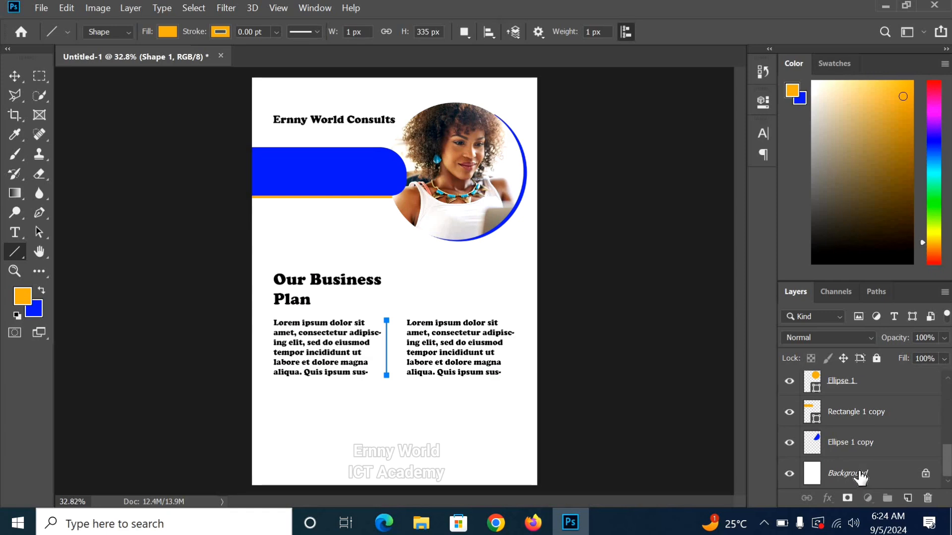
pyautogui.click(861, 477)
pyautogui.scroll(10, 867, 441)
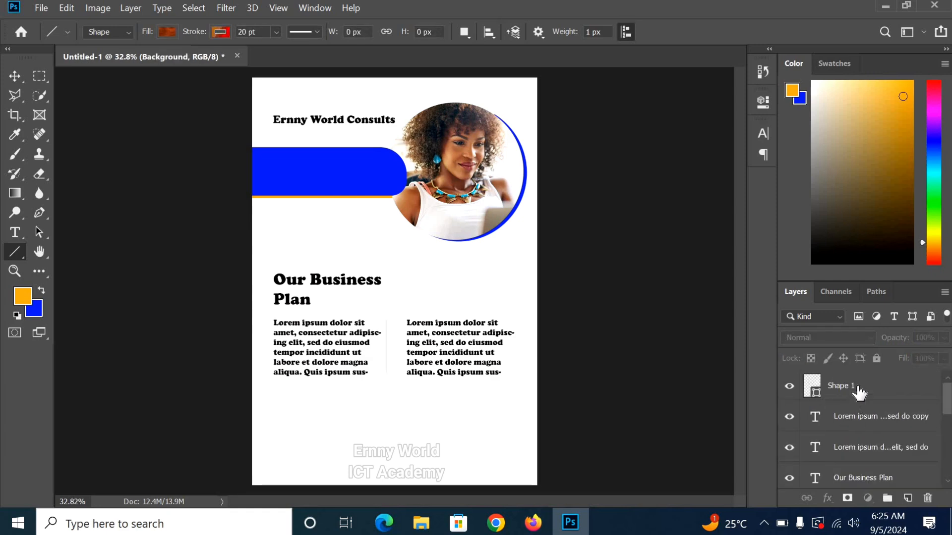
# Step: Set the Shape 1 divider's width to 10 px
pyautogui.click(859, 392)
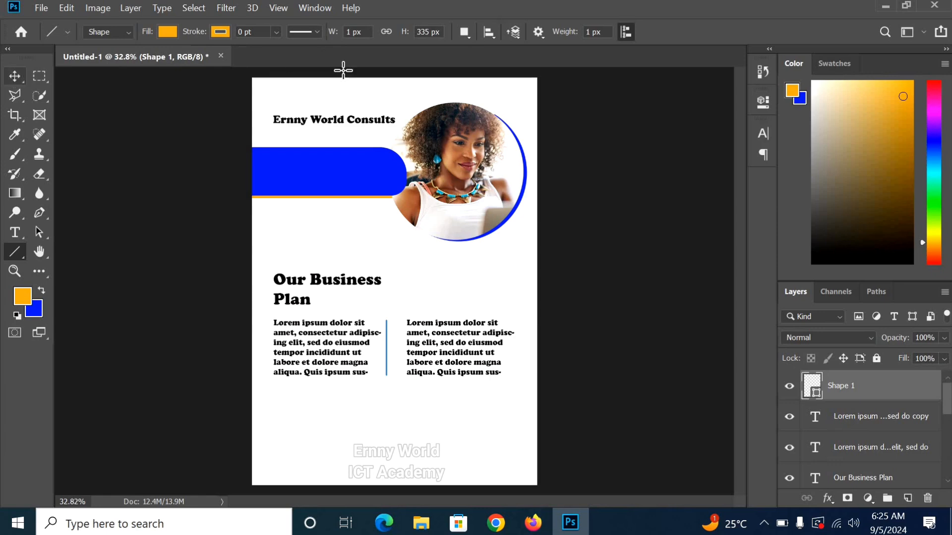
pyautogui.click(347, 32)
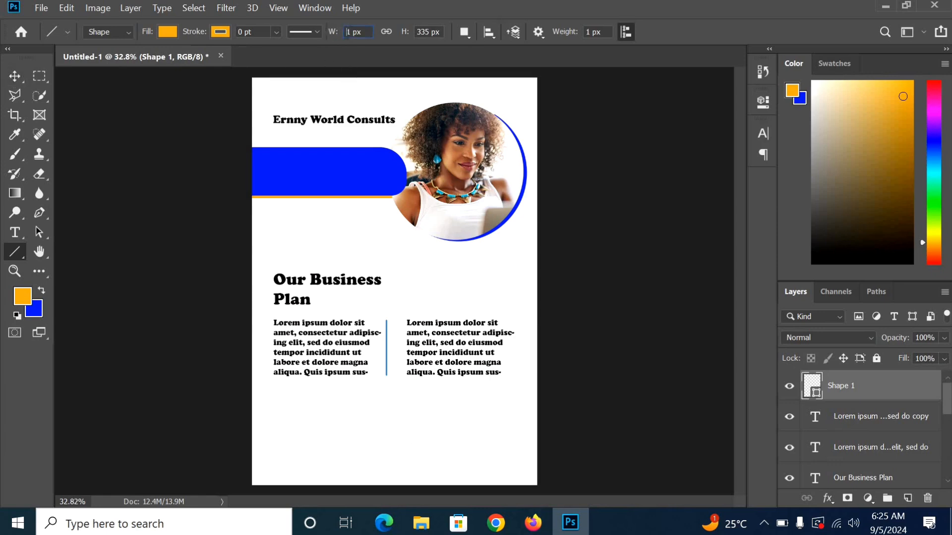
pyautogui.moveTo(354, 32); pyautogui.dragTo(337, 33)
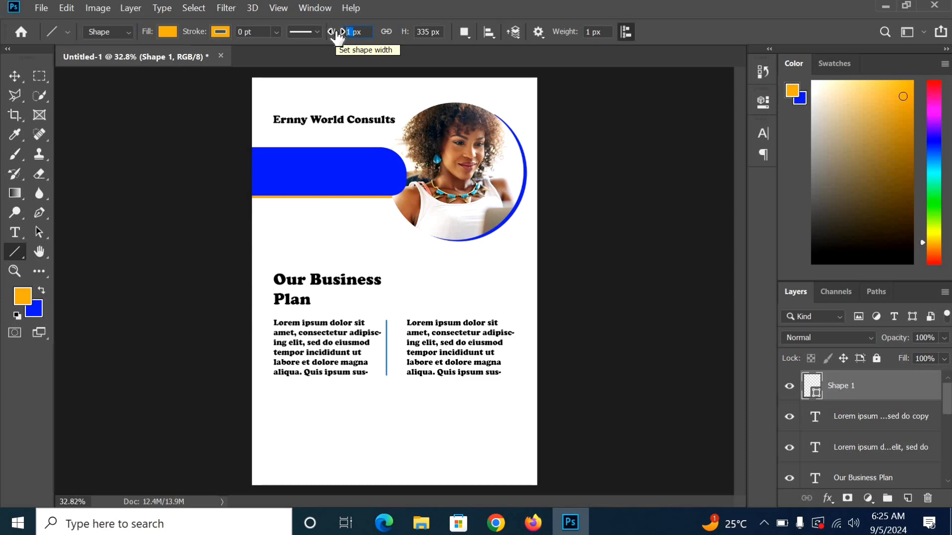
pyautogui.write('1')
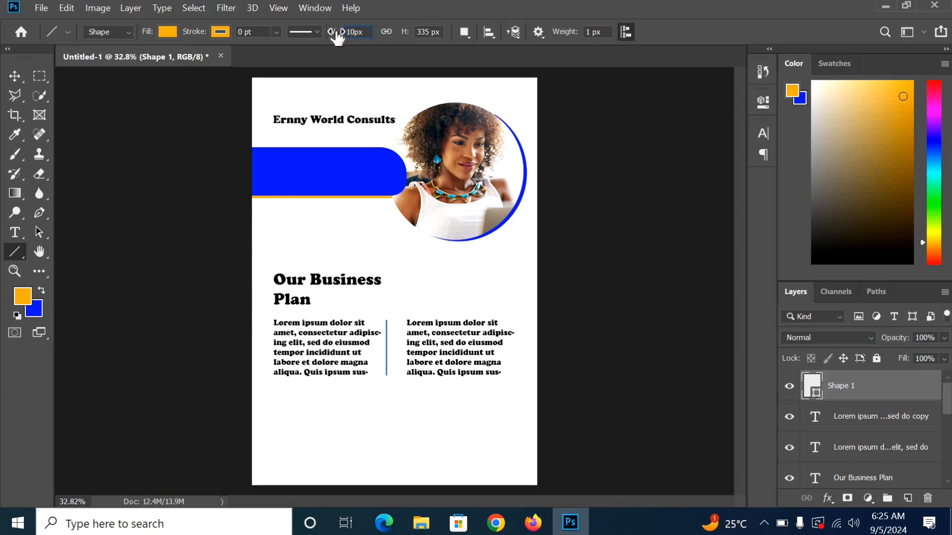
pyautogui.press('Return')
pyautogui.scroll(-5, 905, 463)
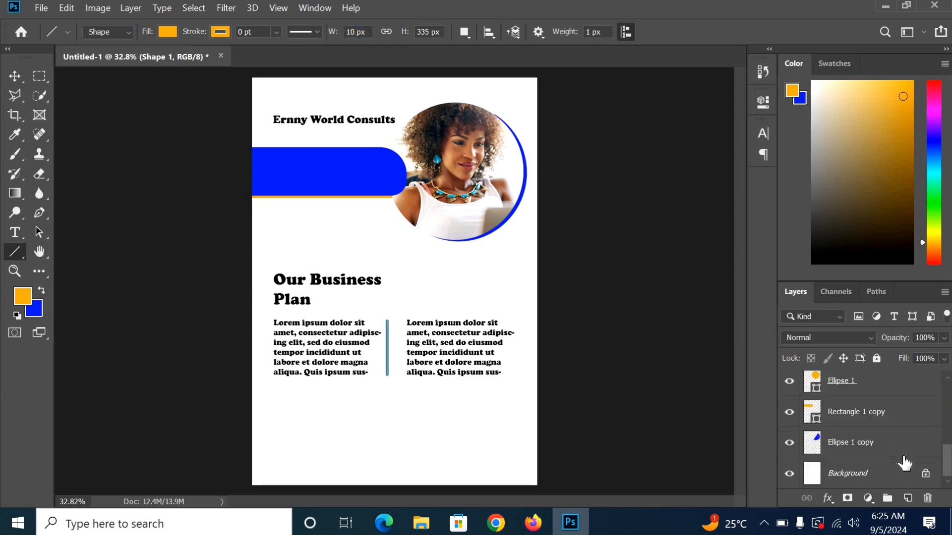
pyautogui.click(876, 475)
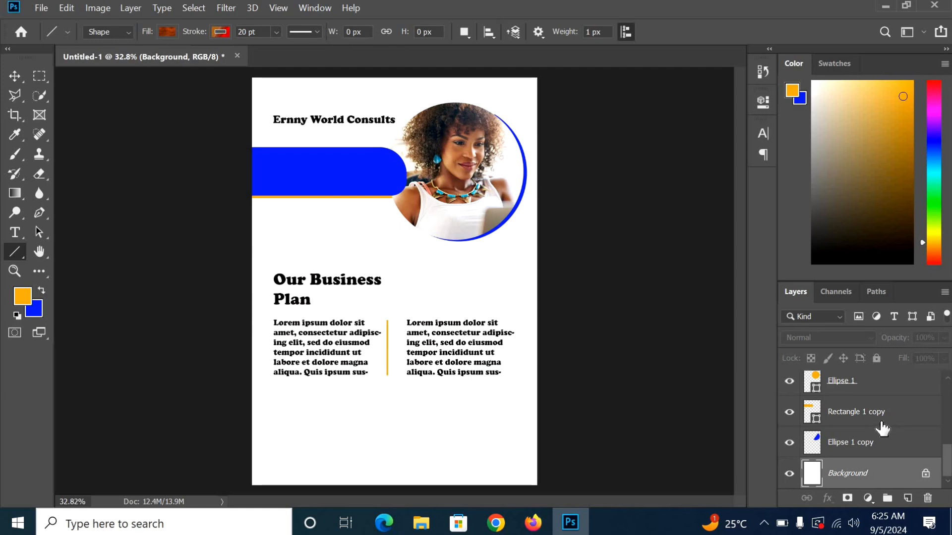
pyautogui.scroll(5, 913, 421)
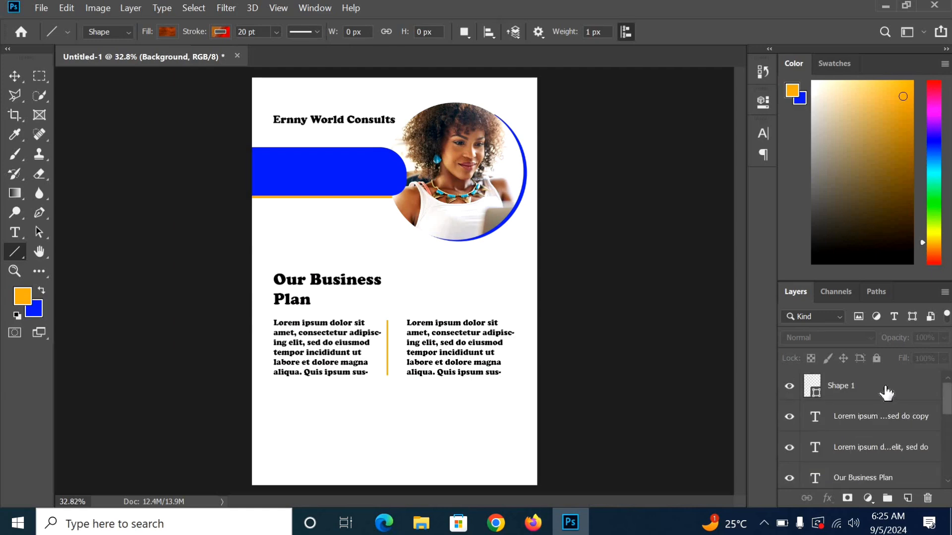
pyautogui.click(885, 391)
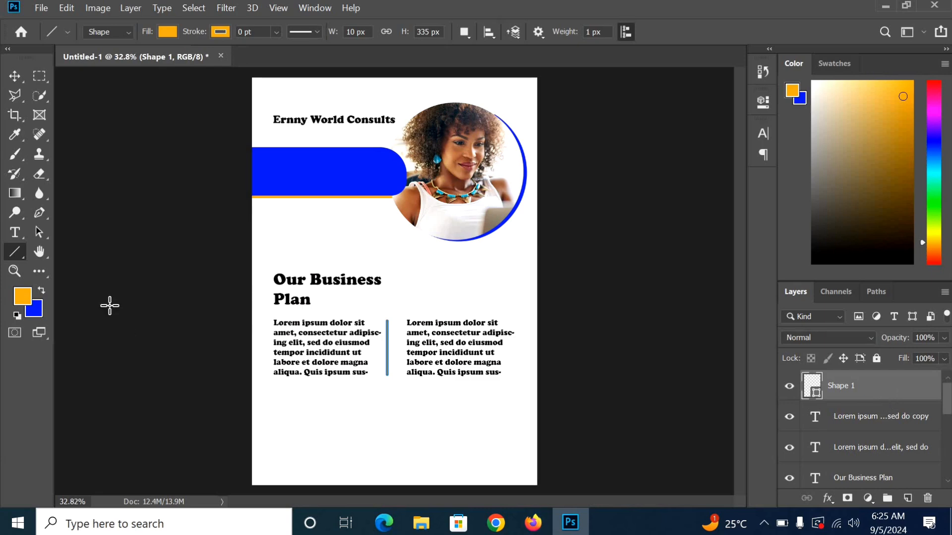
# Step: Draw a thin rectangle at the page's lower left with the Rectangle tool, then undo it
pyautogui.rightClick(23, 251)
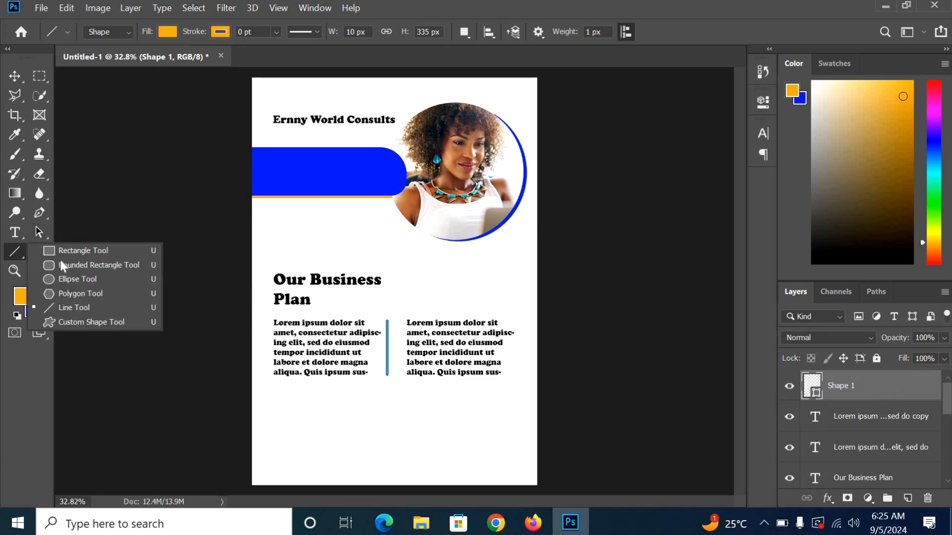
pyautogui.click(72, 250)
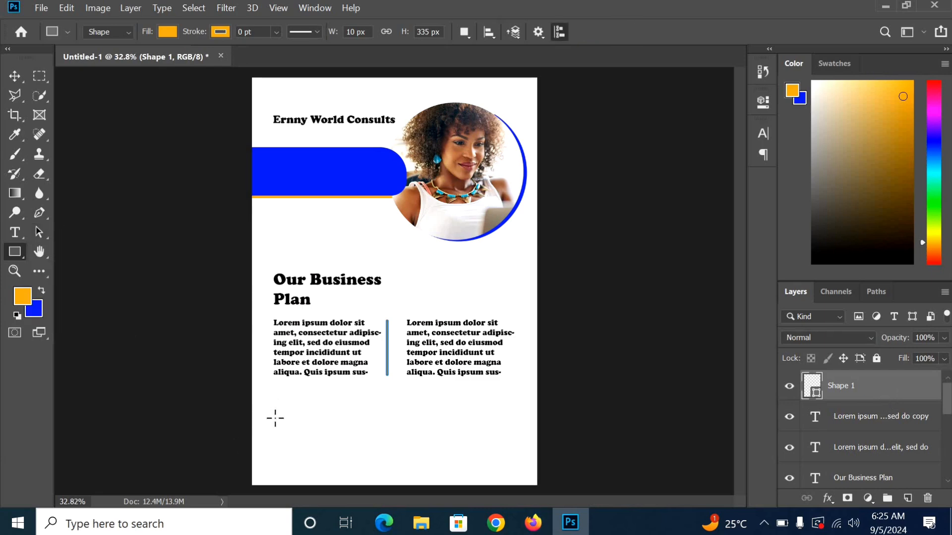
pyautogui.moveTo(275, 418); pyautogui.dragTo(279, 472)
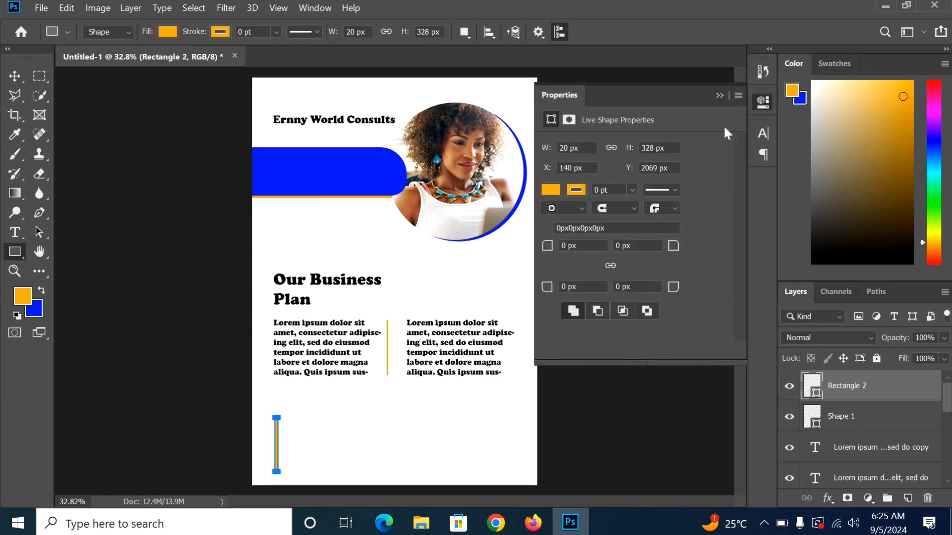
pyautogui.click(716, 95)
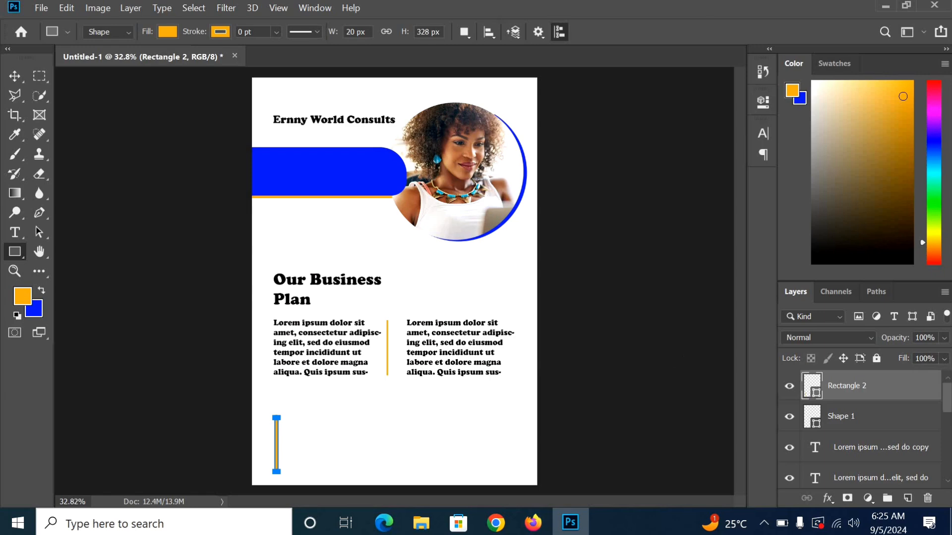
pyautogui.hotkey('ctrl', 'z')
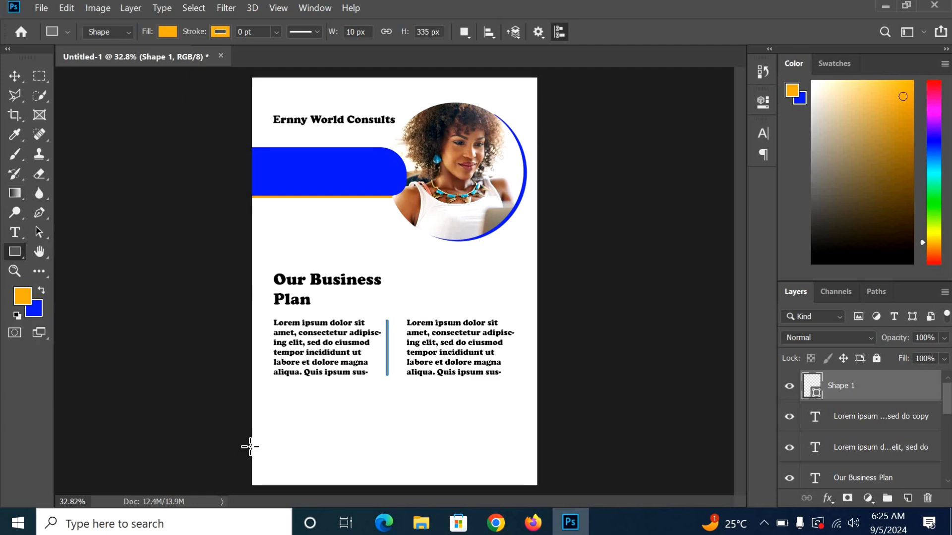
# Step: Draw an orange 1823 × 340 px footer band, Rectangle 2, across the page bottom
pyautogui.moveTo(251, 436); pyautogui.dragTo(549, 491)
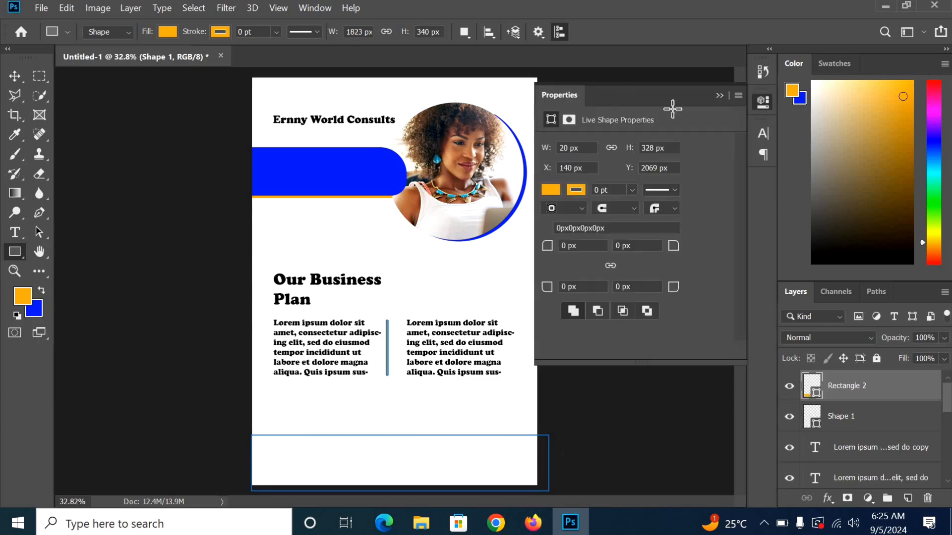
pyautogui.click(719, 97)
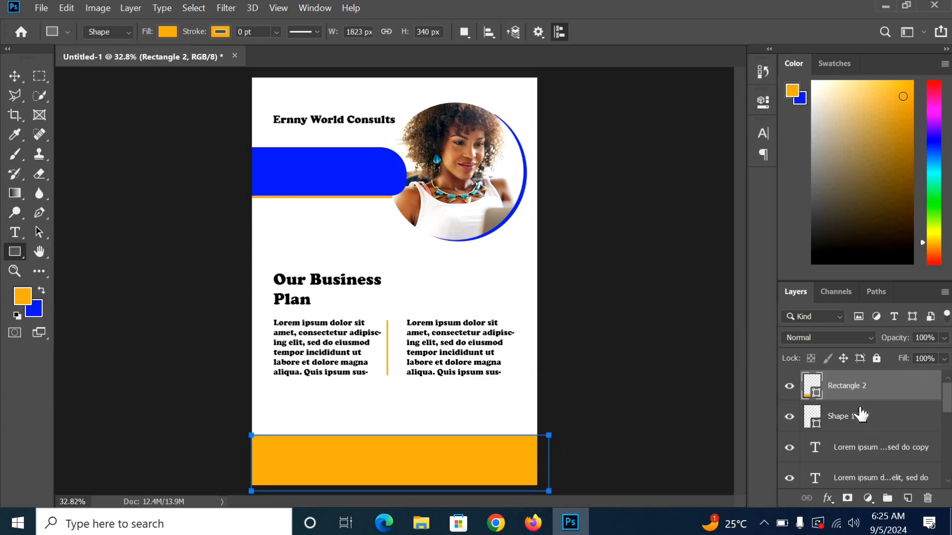
pyautogui.scroll(-5, 863, 418)
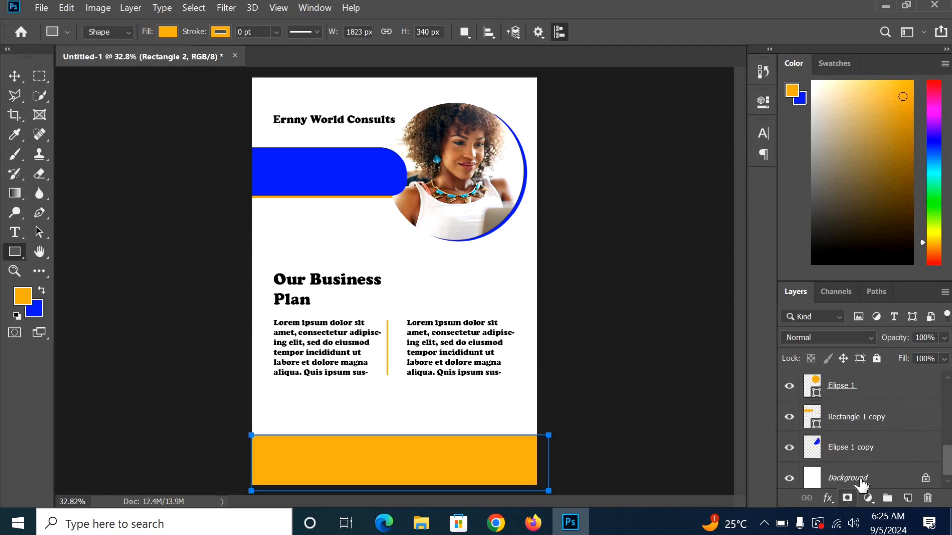
pyautogui.click(861, 480)
pyautogui.scroll(2, 896, 429)
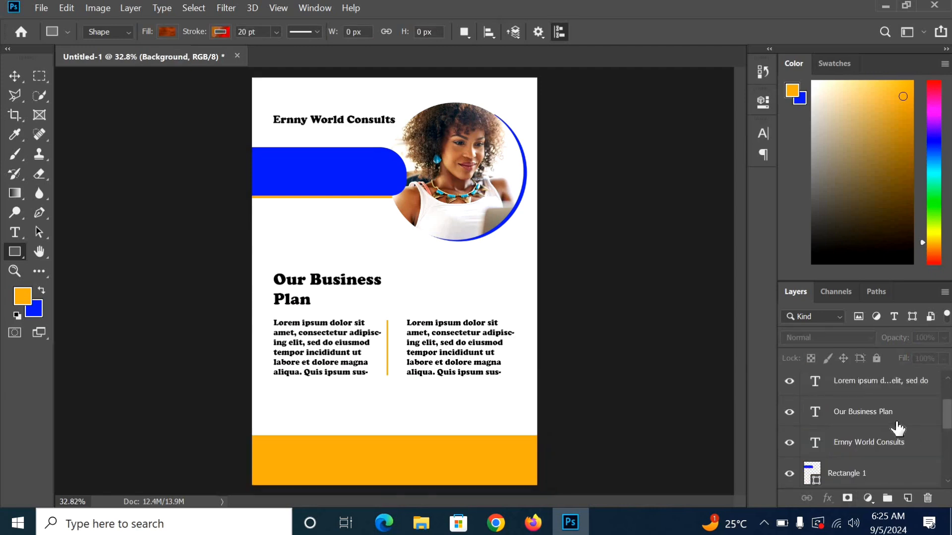
pyautogui.scroll(2, 897, 427)
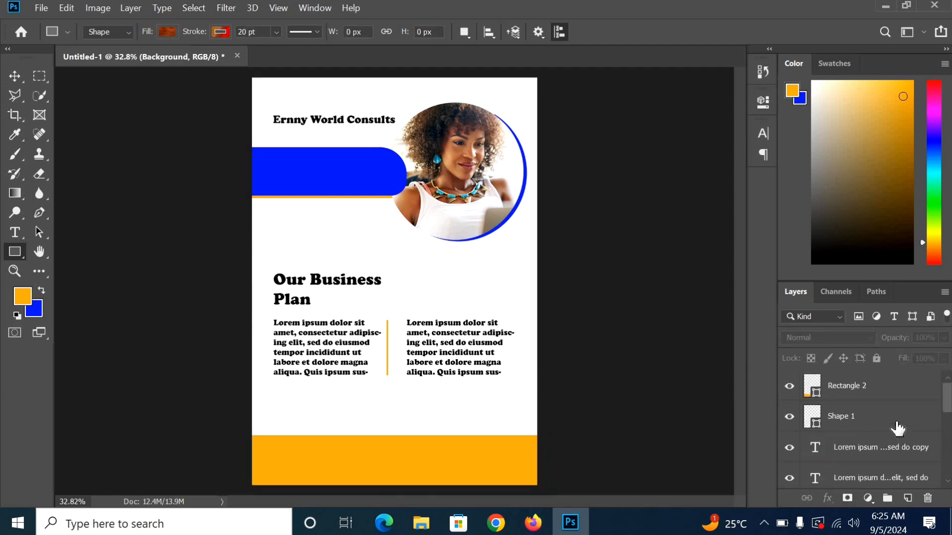
pyautogui.click(866, 390)
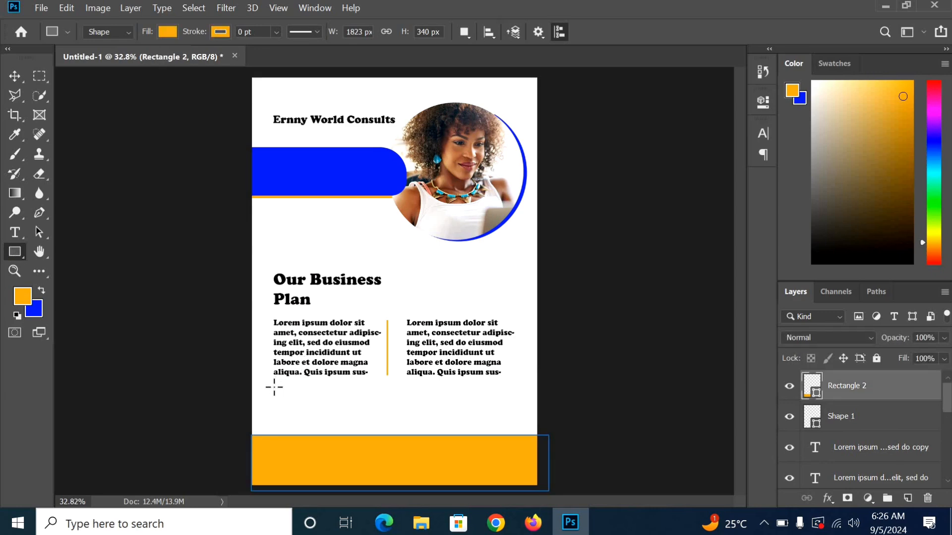
# Step: Draw a blue 37 × 266 px vertical bar, Rectangle 3, under the left column
pyautogui.moveTo(274, 387); pyautogui.dragTo(278, 430)
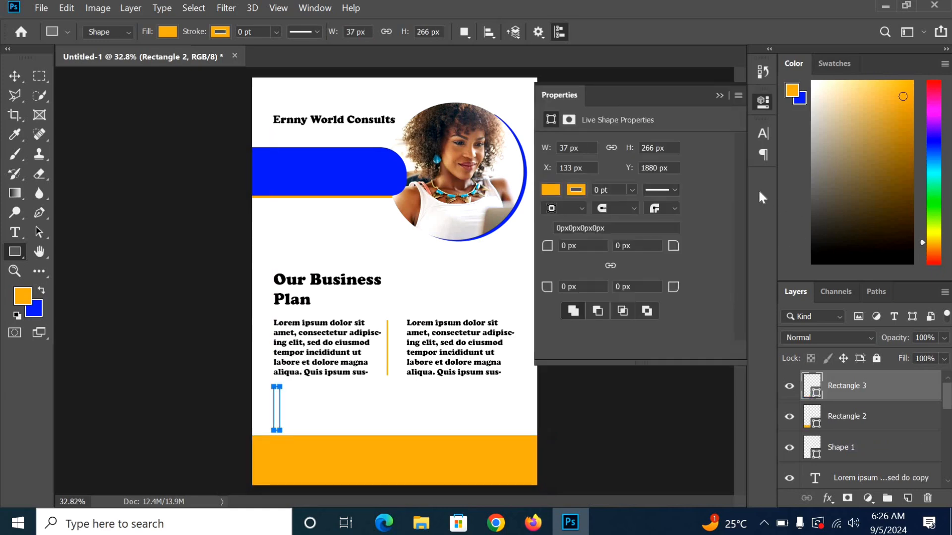
pyautogui.click(549, 191)
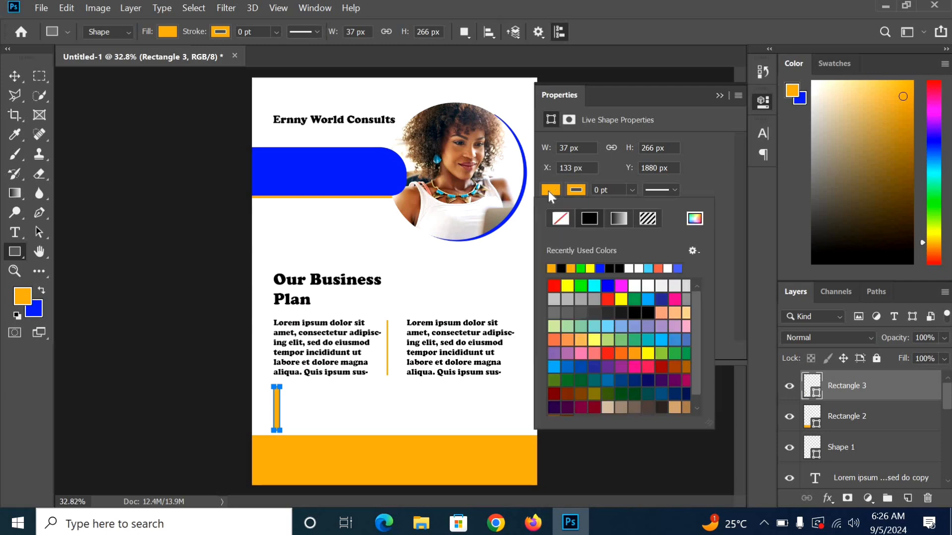
pyautogui.click(602, 269)
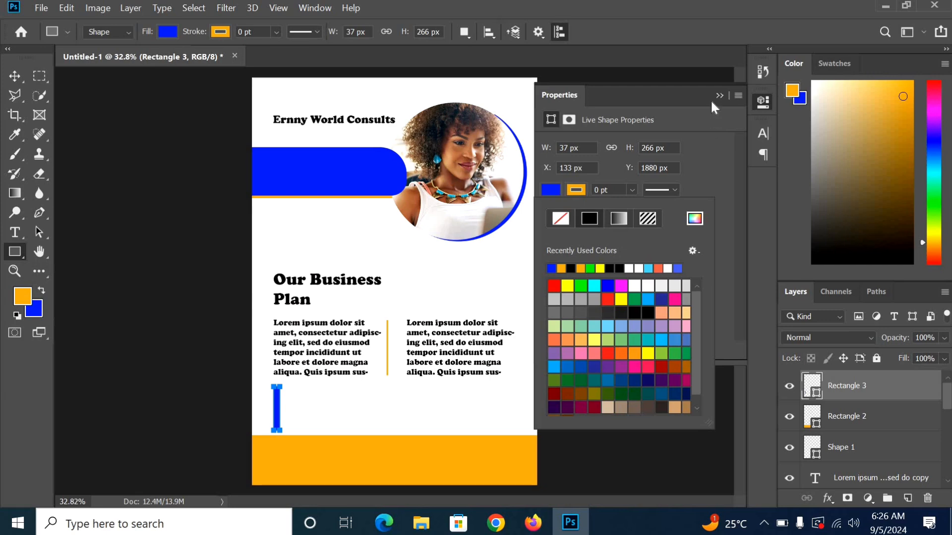
pyautogui.click(718, 95)
pyautogui.click(15, 76)
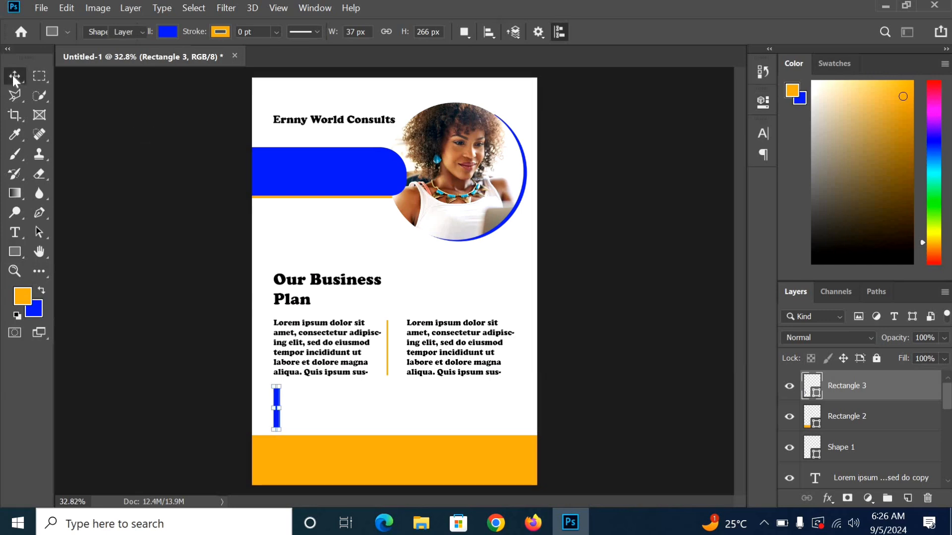
pyautogui.scroll(-3, 893, 451)
pyautogui.scroll(-3, 875, 473)
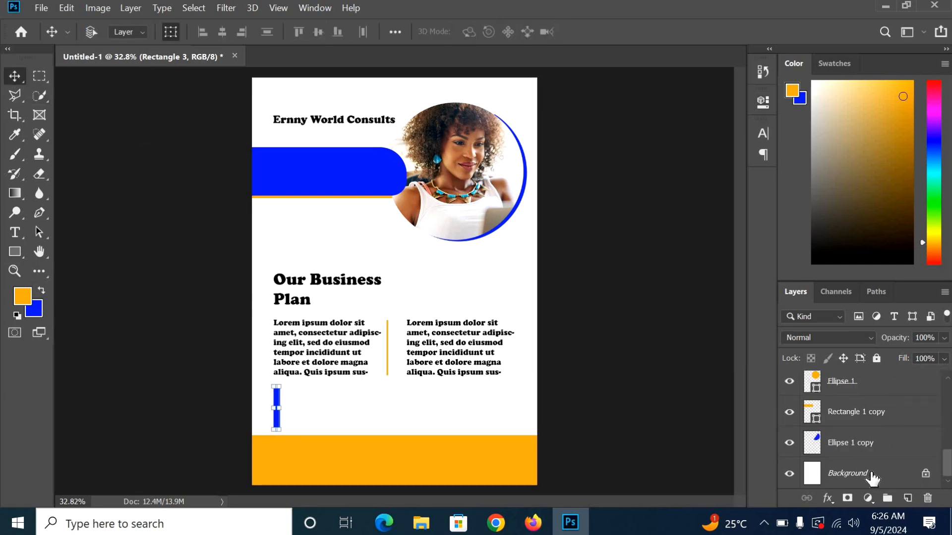
pyautogui.click(871, 475)
pyautogui.scroll(5, 871, 446)
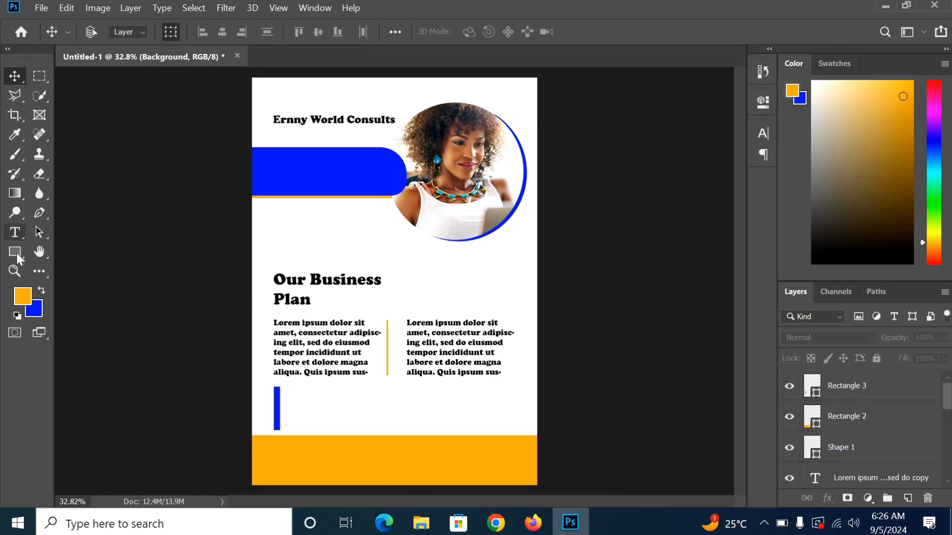
# Step: Add a 12 pt Cooper Black Lorem ipsum text box beside the blue bar
pyautogui.click(15, 232)
pyautogui.click(863, 395)
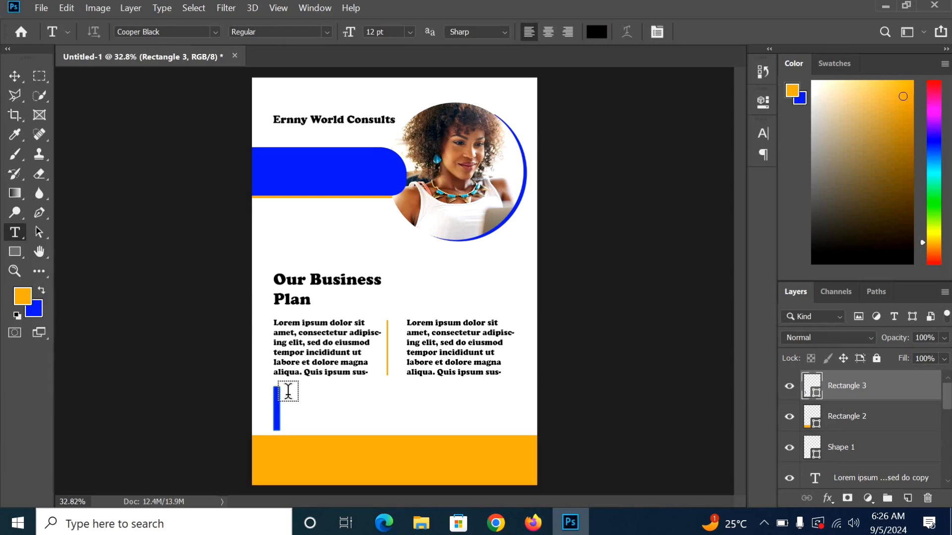
pyautogui.moveTo(288, 396); pyautogui.dragTo(404, 414)
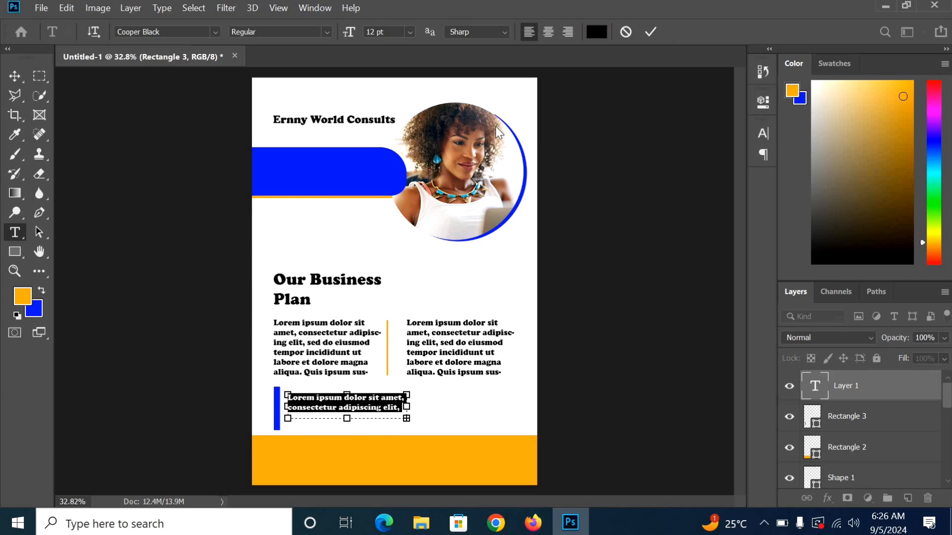
pyautogui.click(655, 32)
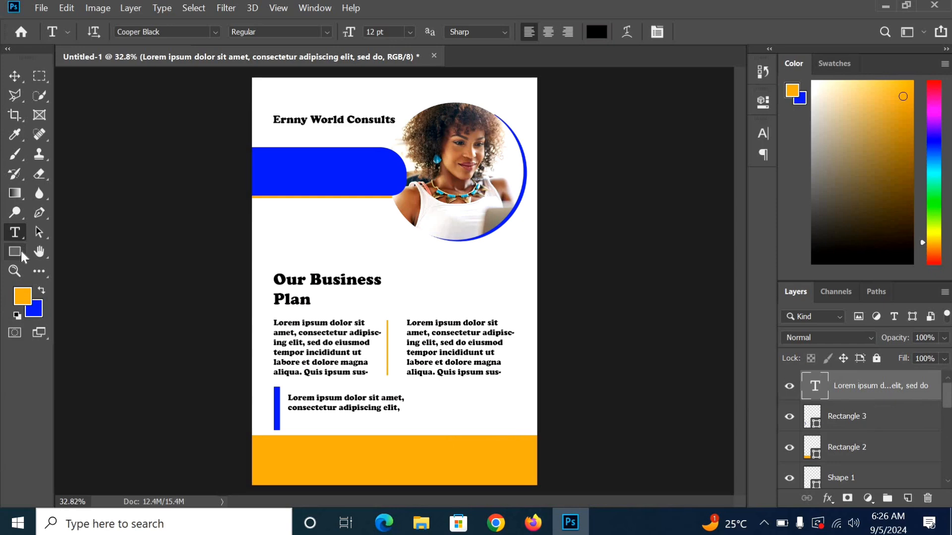
# Step: In File Explorer, navigate to the Icons folder and search it for 'facebook'
pyautogui.click(425, 531)
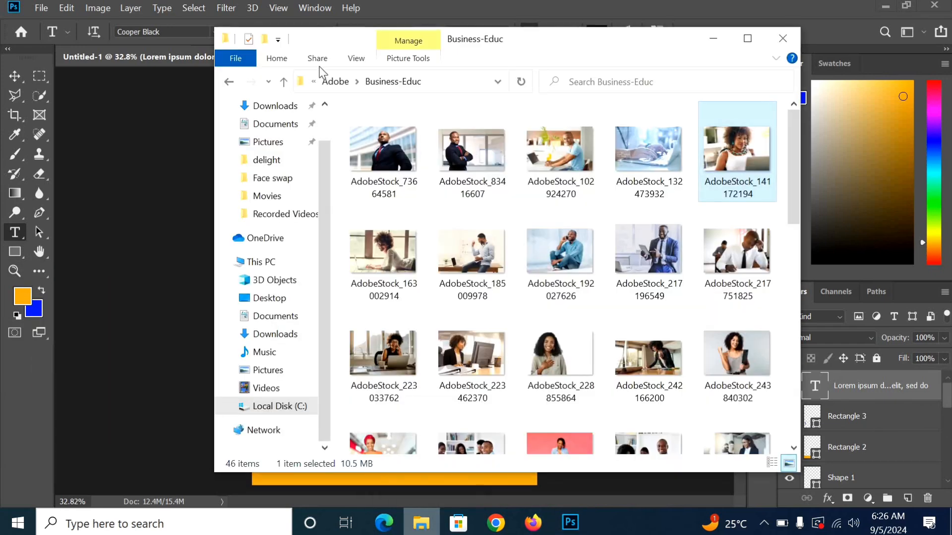
pyautogui.click(229, 82)
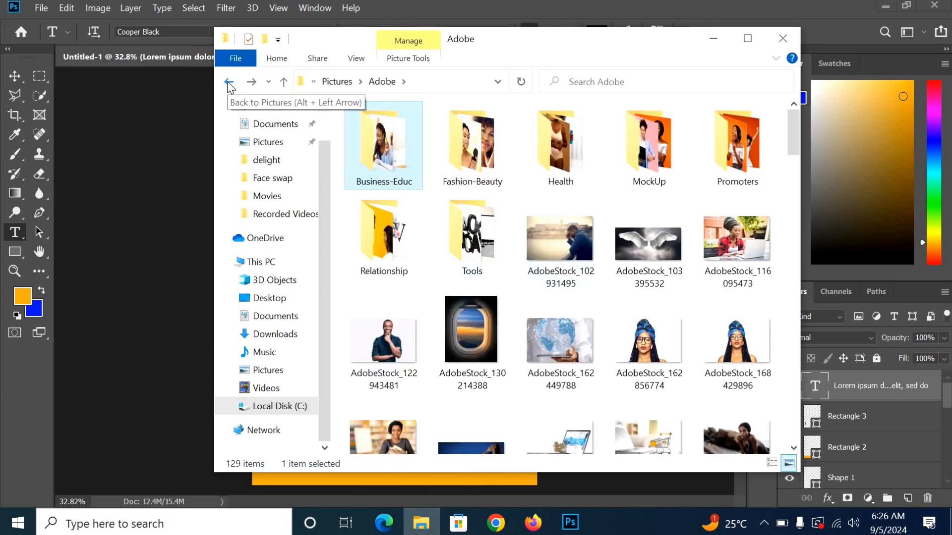
pyautogui.click(229, 83)
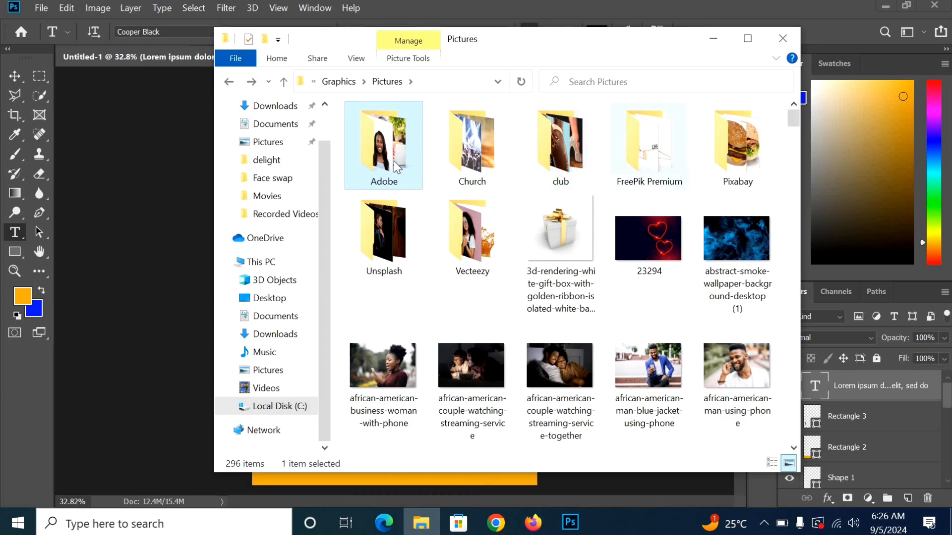
pyautogui.click(229, 82)
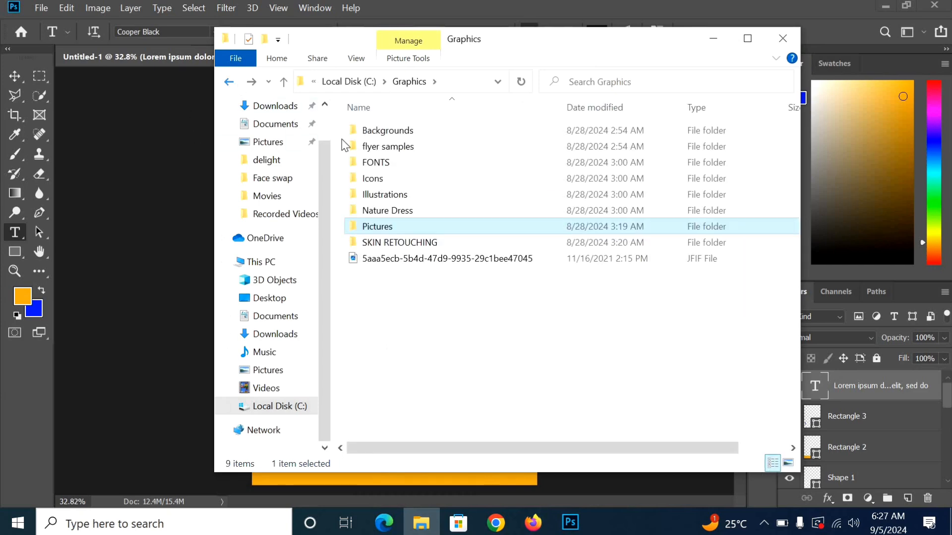
pyautogui.doubleClick(373, 177)
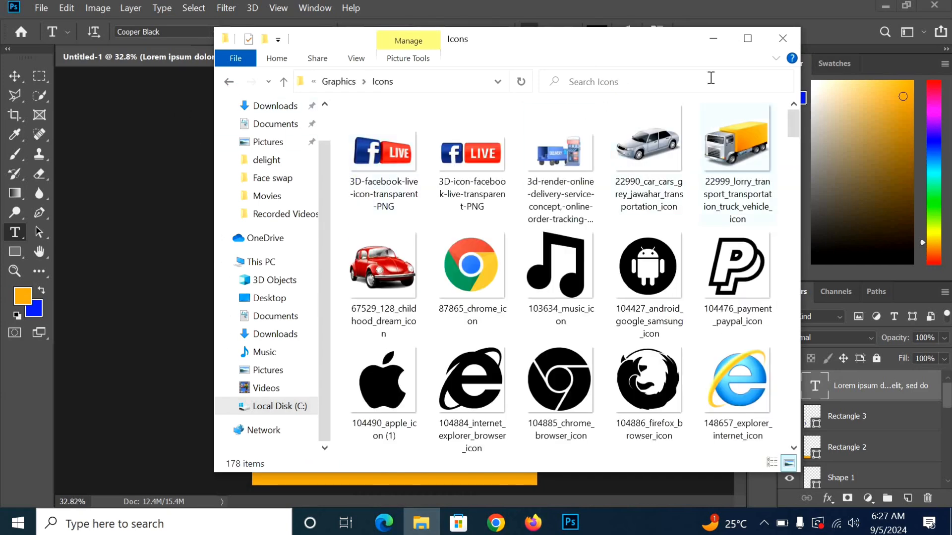
pyautogui.click(694, 80)
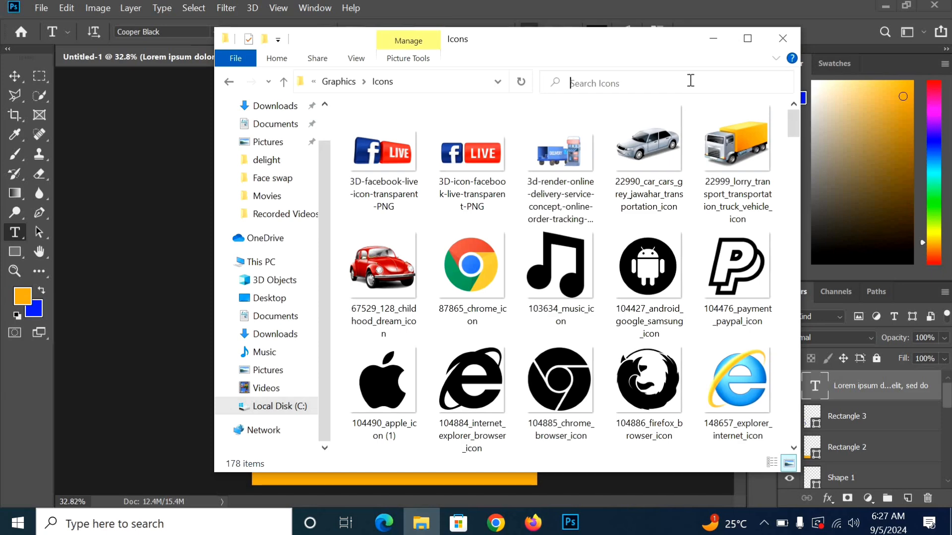
pyautogui.write('face')
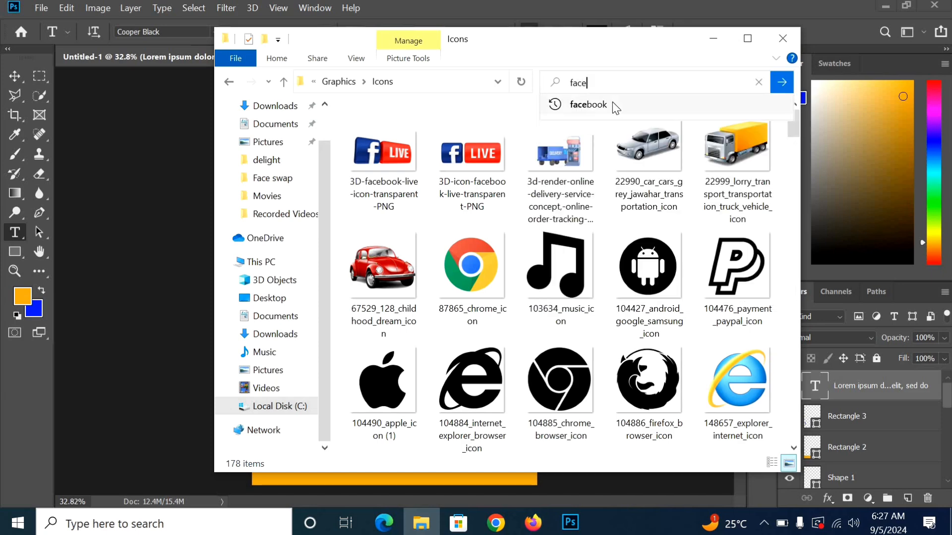
pyautogui.press('Return')
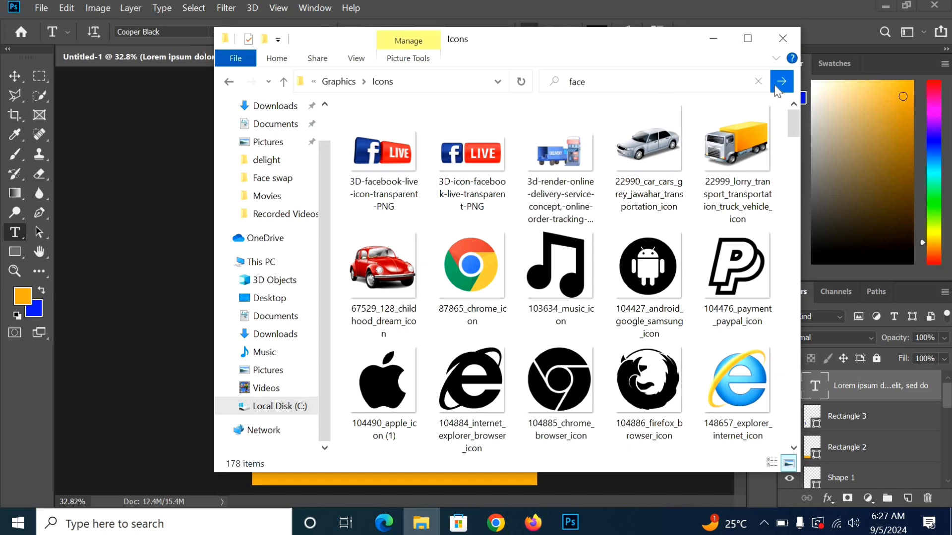
pyautogui.click(657, 82)
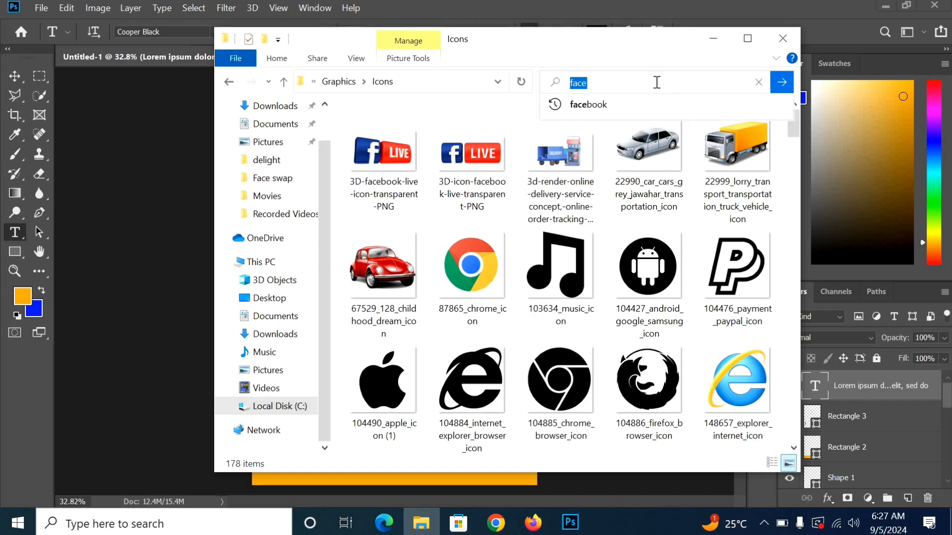
pyautogui.click(656, 83)
pyautogui.press('Return')
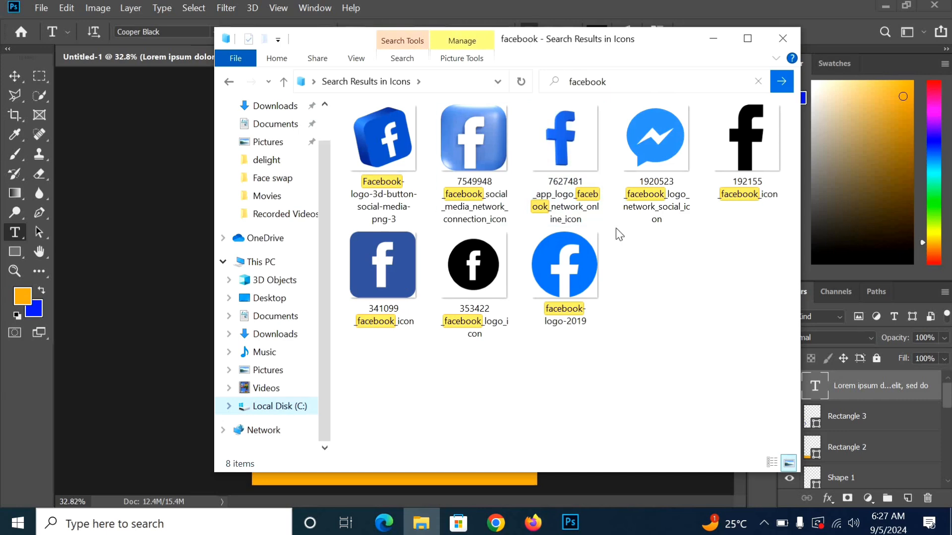
# Step: Drag facebook-logo-2019 from the results onto the Photoshop flyer
pyautogui.click(591, 267)
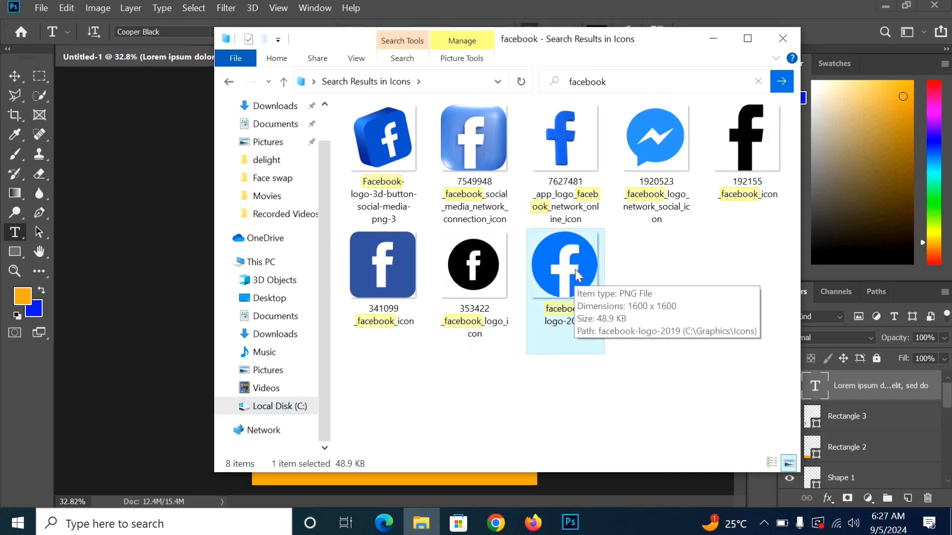
pyautogui.moveTo(575, 270); pyautogui.dragTo(136, 271)
pyautogui.moveTo(139, 277); pyautogui.dragTo(137, 276)
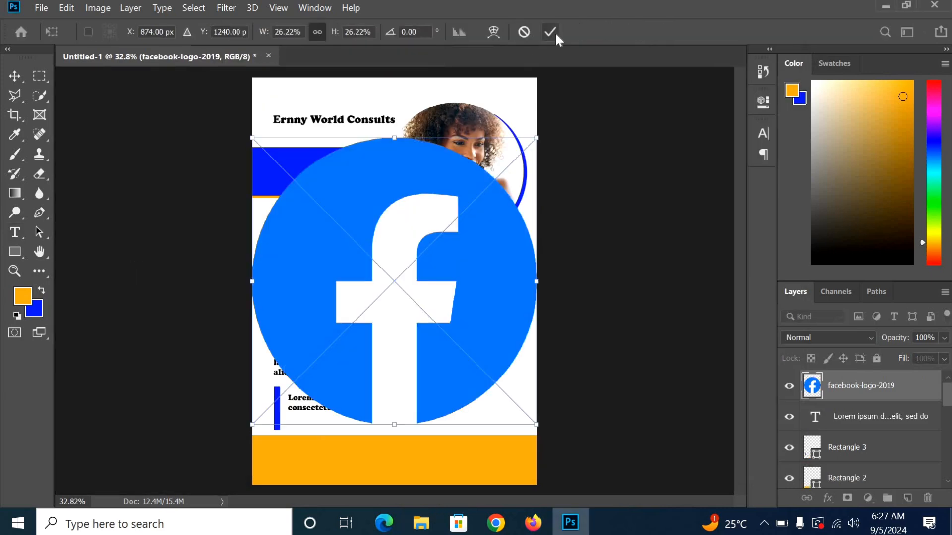
# Step: Commit the Facebook logo placement and rasterize its layer
pyautogui.click(555, 32)
pyautogui.press('t')
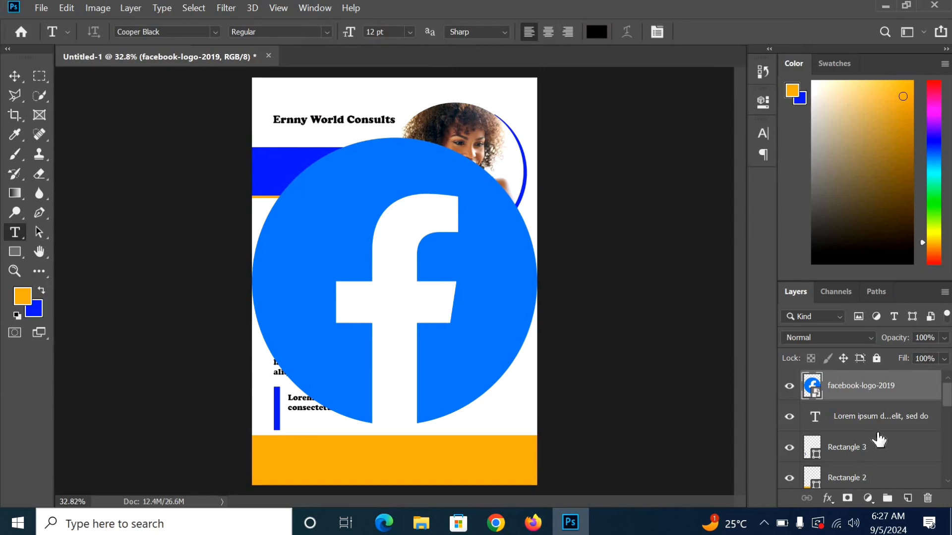
pyautogui.rightClick(874, 386)
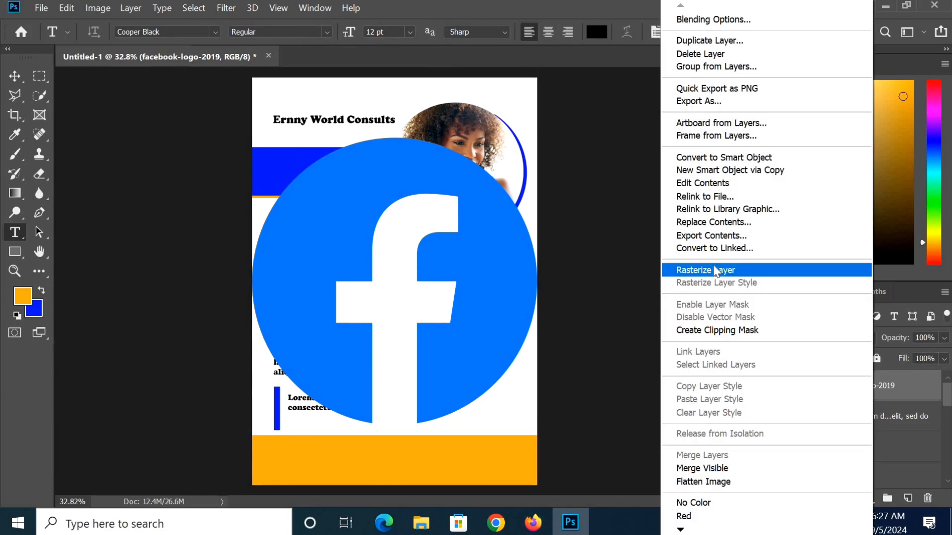
pyautogui.click(713, 264)
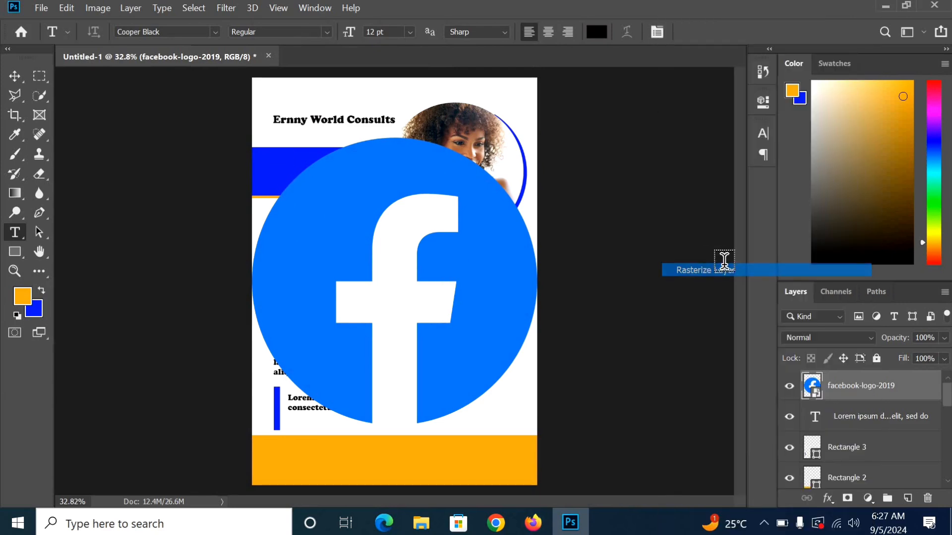
# Step: Magic Wand the logo's blue circle and fill it with a darker blue
pyautogui.click(35, 94)
pyautogui.click(82, 107)
pyautogui.click(322, 203)
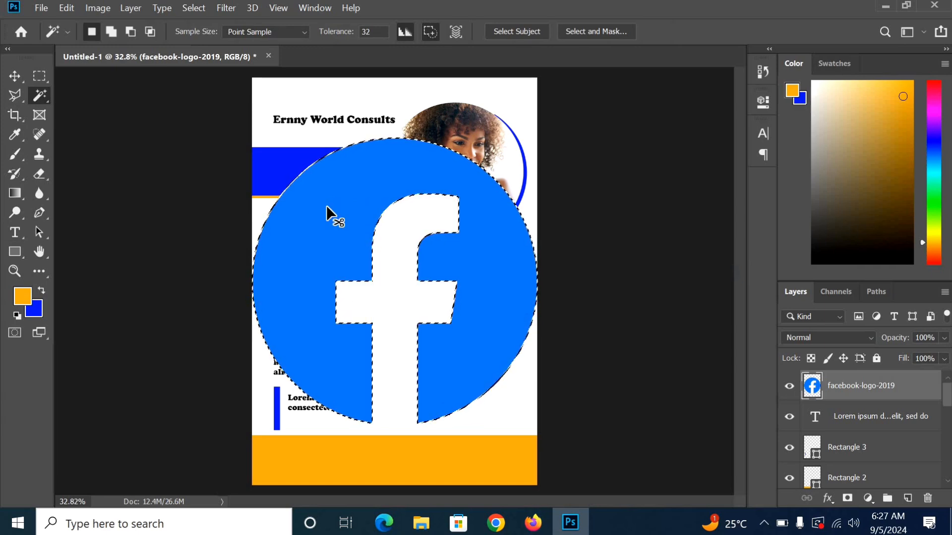
pyautogui.hotkey('ctrl', 'BackSpace')
pyautogui.hotkey('ctrl', 'd')
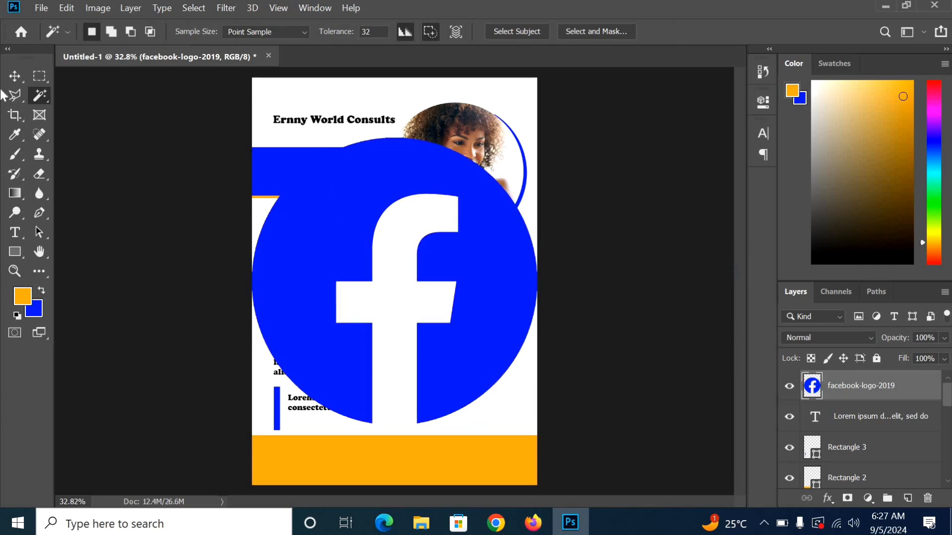
# Step: Shrink the Facebook logo to a small icon at the orange footer's left edge
pyautogui.click(19, 76)
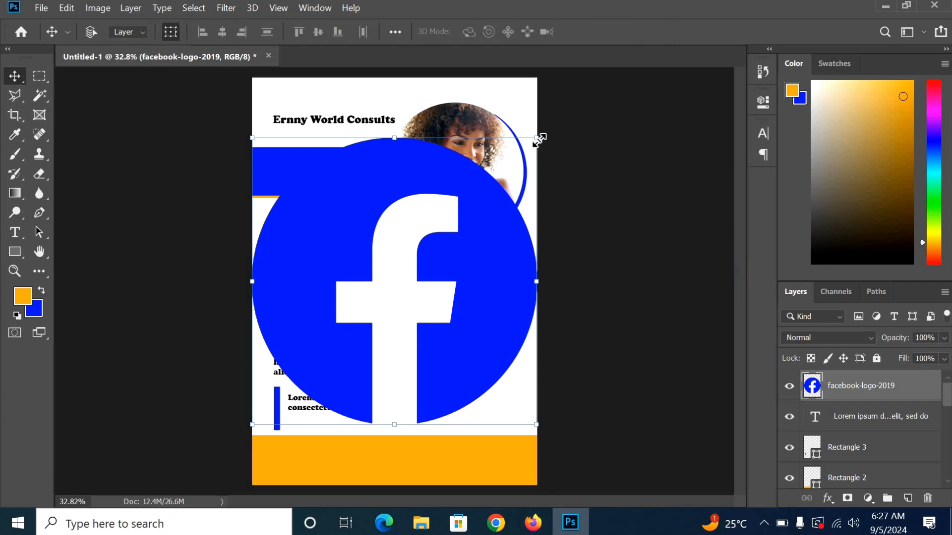
pyautogui.moveTo(539, 138); pyautogui.dragTo(320, 456)
pyautogui.moveTo(346, 411); pyautogui.dragTo(302, 454)
pyautogui.click(664, 32)
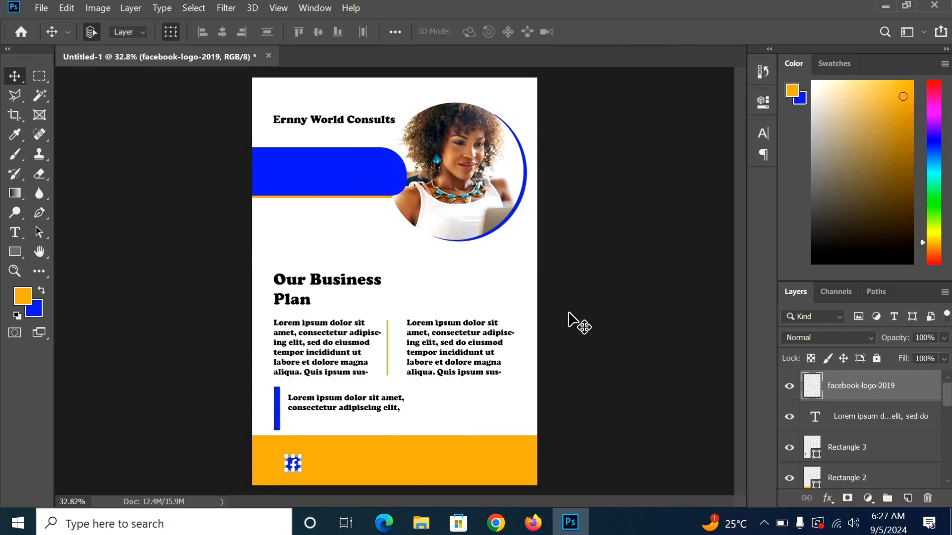
pyautogui.hotkey('ctrl', '+')
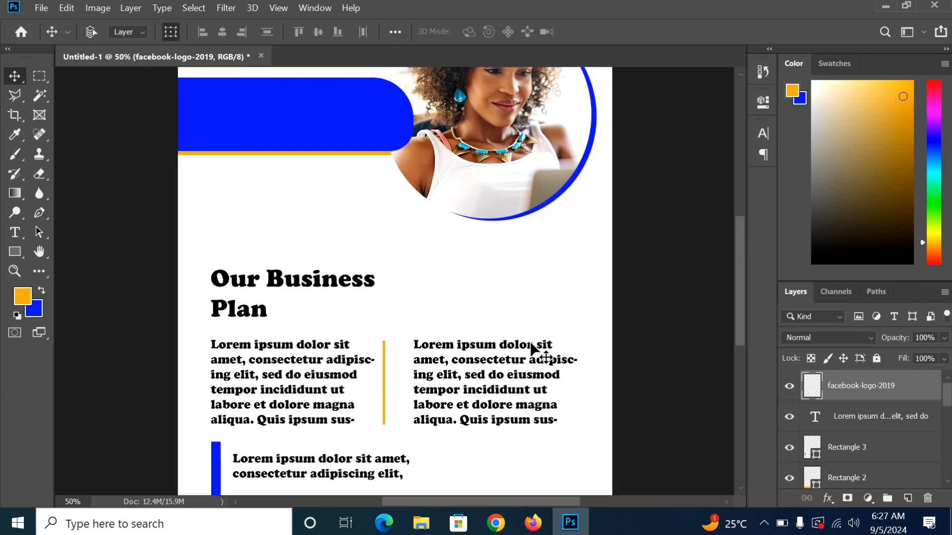
pyautogui.scroll(-5, 532, 349)
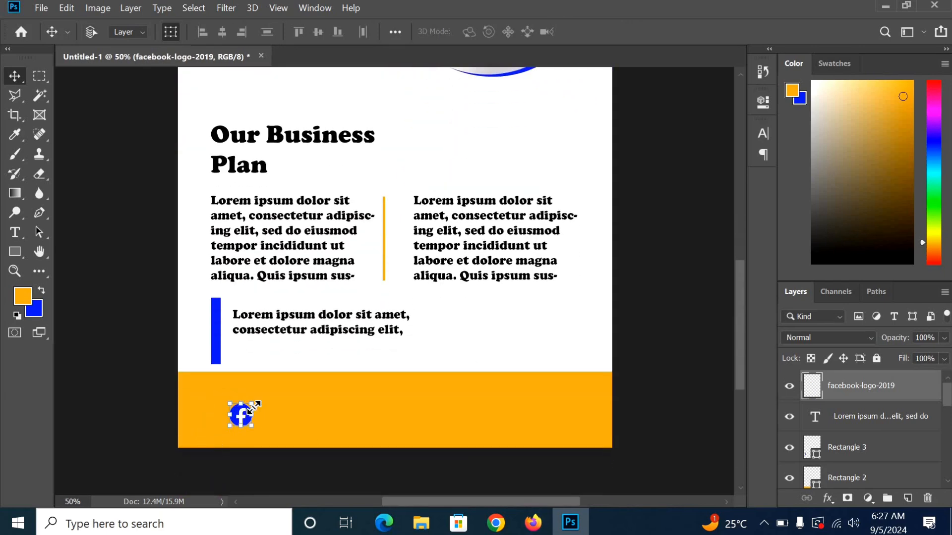
pyautogui.moveTo(250, 408); pyautogui.dragTo(244, 414)
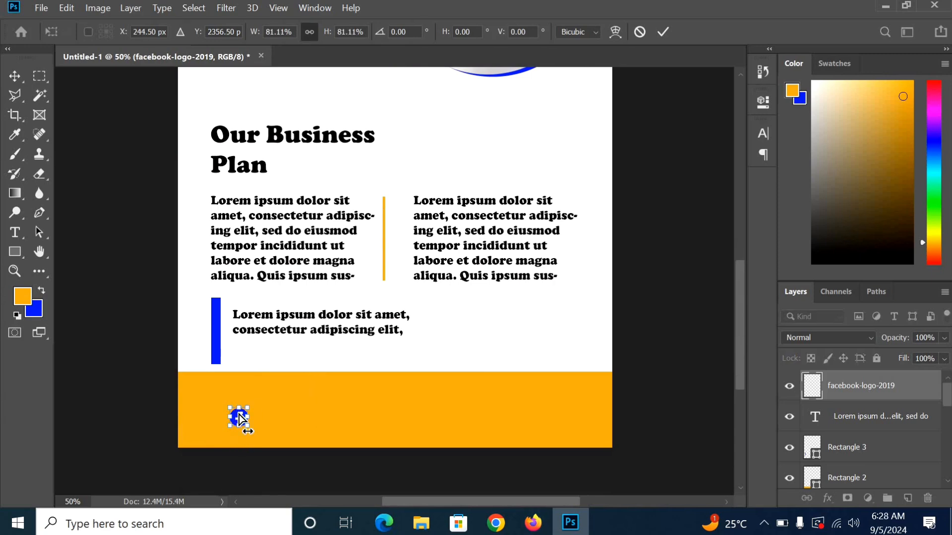
pyautogui.hotkey('ctrl', '+')
pyautogui.scroll(-2, 218, 403)
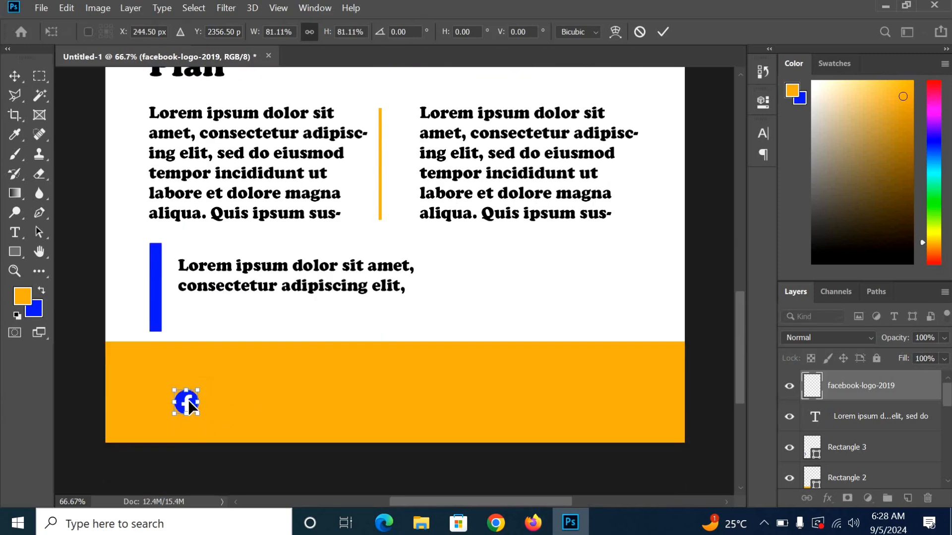
pyautogui.moveTo(184, 407); pyautogui.dragTo(159, 404)
# Step: Commit the logo, then draw a text box beside the Facebook icon sized 8 pt
pyautogui.click(14, 232)
pyautogui.click(182, 392)
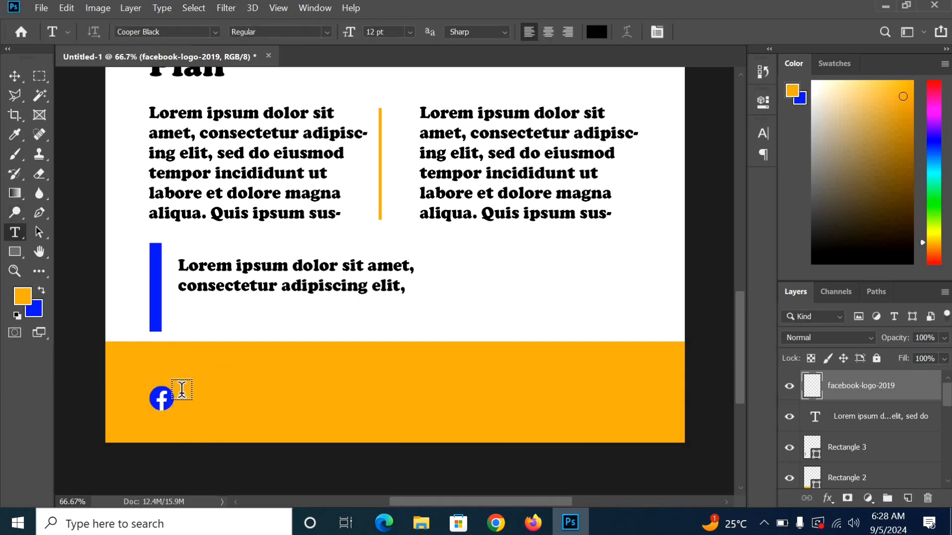
pyautogui.moveTo(179, 399); pyautogui.dragTo(260, 409)
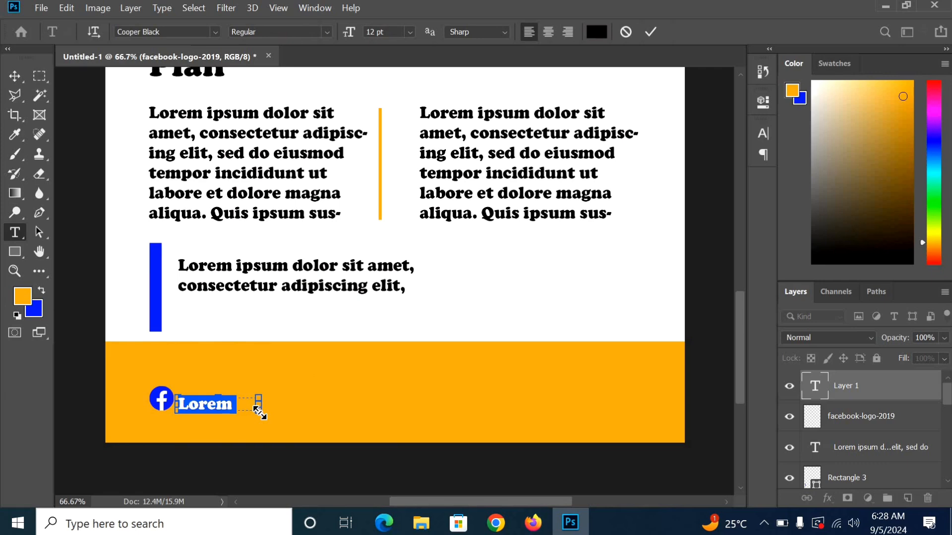
pyautogui.click(412, 33)
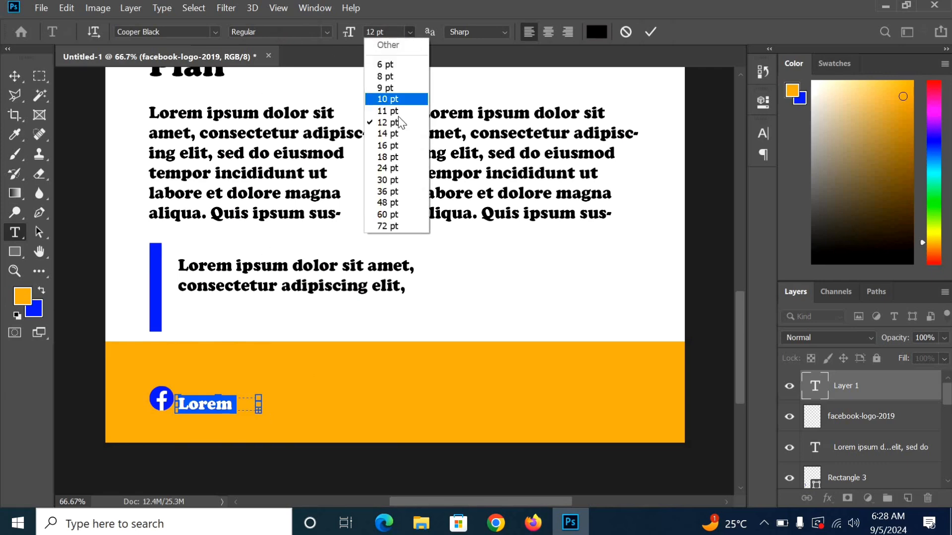
pyautogui.click(398, 101)
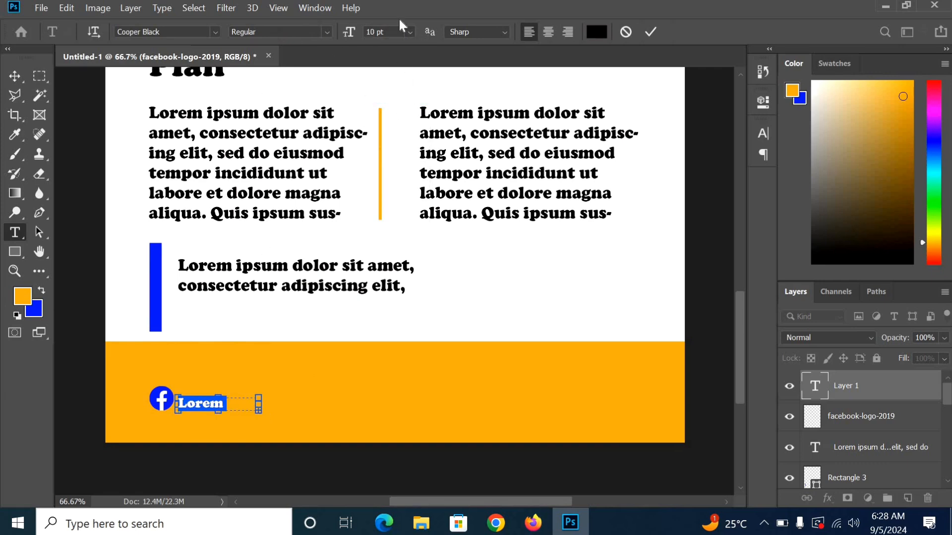
pyautogui.click(412, 30)
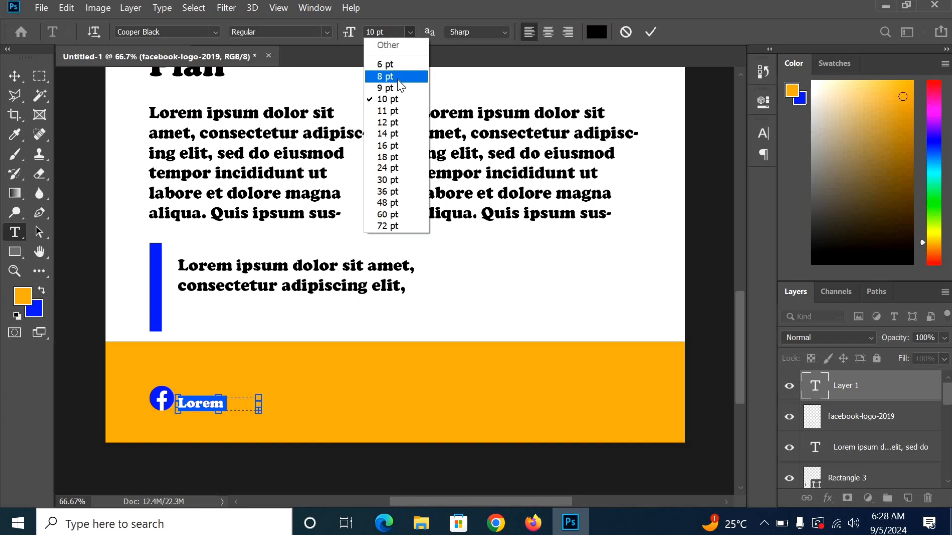
pyautogui.click(397, 80)
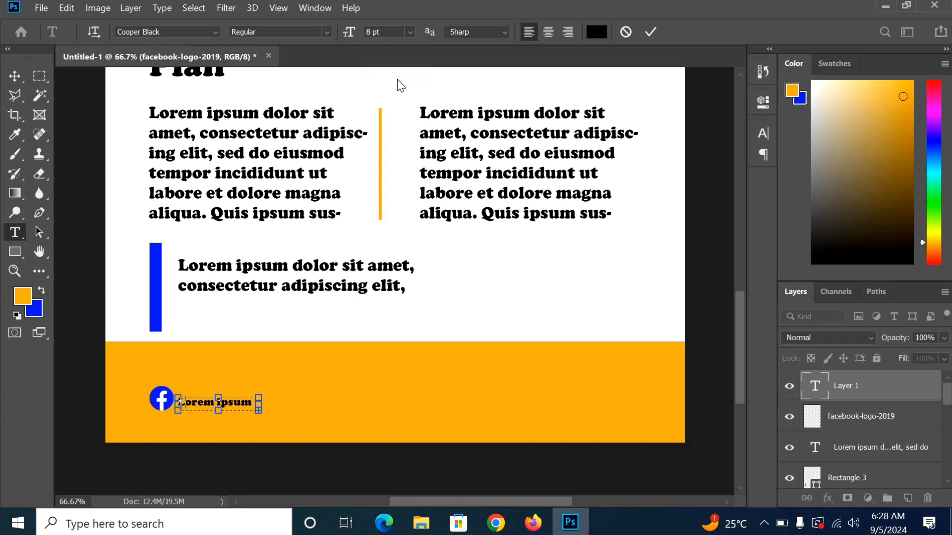
# Step: Replace the placeholder with 'Ernny World', commit it, and return to File Explorer
pyautogui.press('BackSpace')
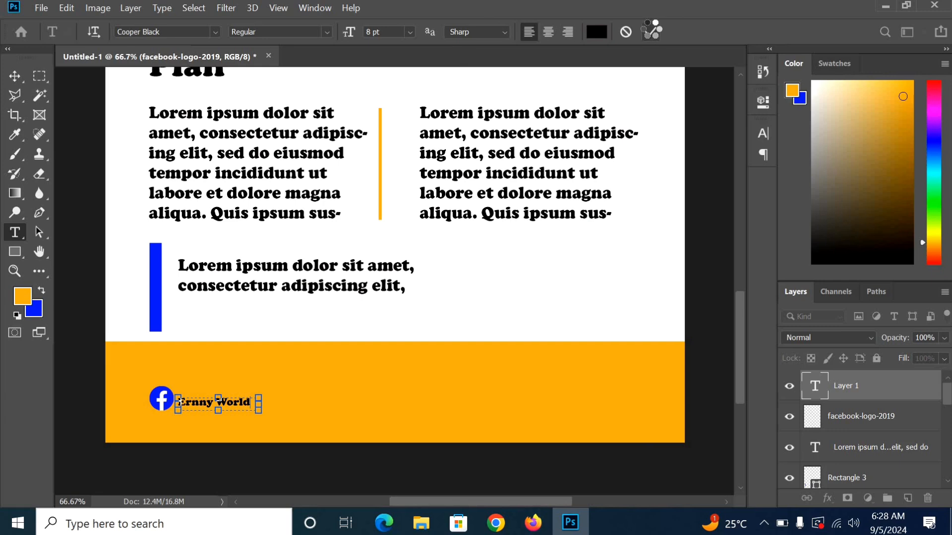
pyautogui.click(650, 30)
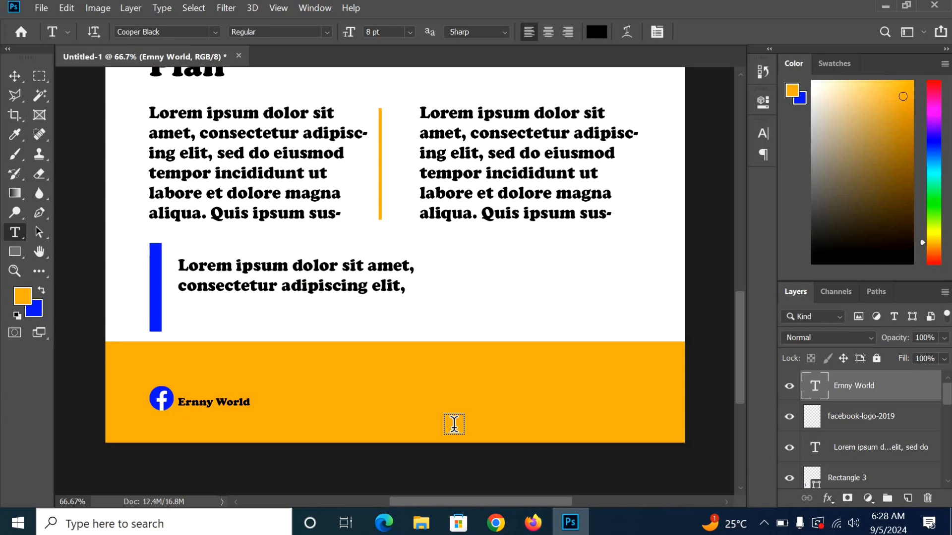
pyautogui.click(421, 523)
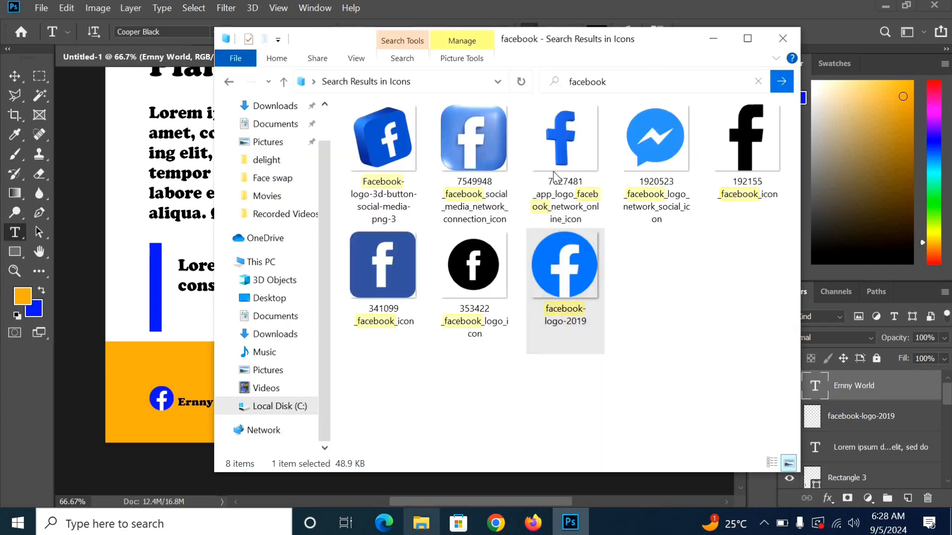
# Step: Search the icons folder for 'whatsapp' instead of facebook
pyautogui.click(759, 81)
pyautogui.click(587, 83)
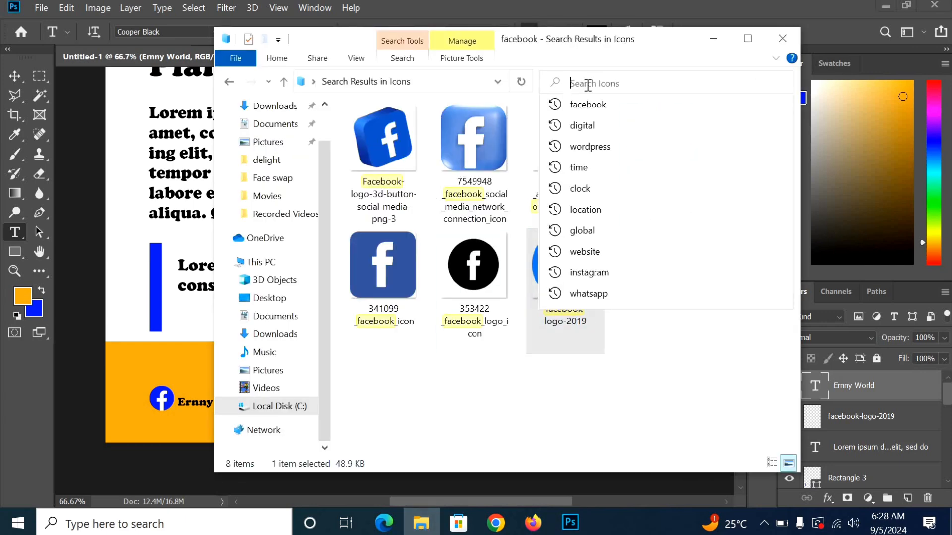
pyautogui.write('wha')
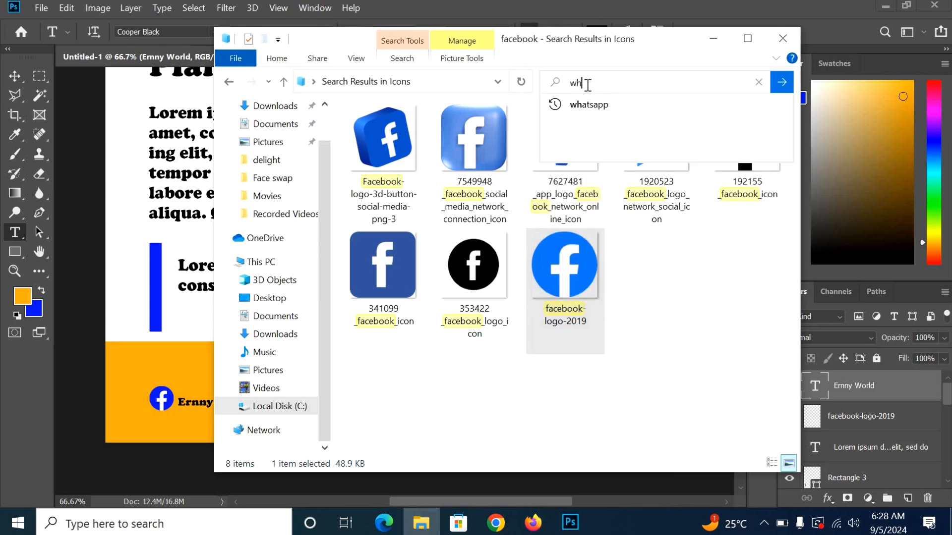
pyautogui.click(621, 103)
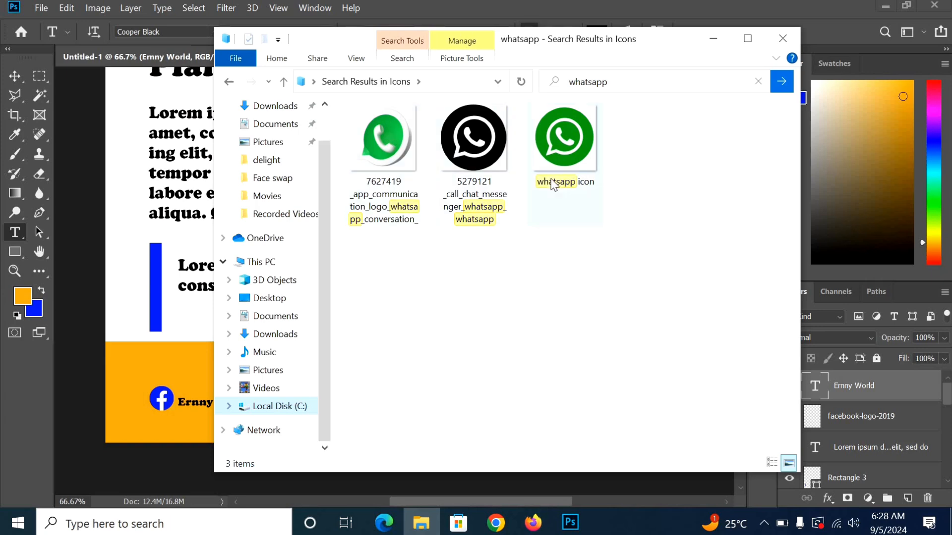
# Step: Place the WhatsApp icon image onto the flyer, position it and commit
pyautogui.moveTo(582, 168); pyautogui.dragTo(153, 307)
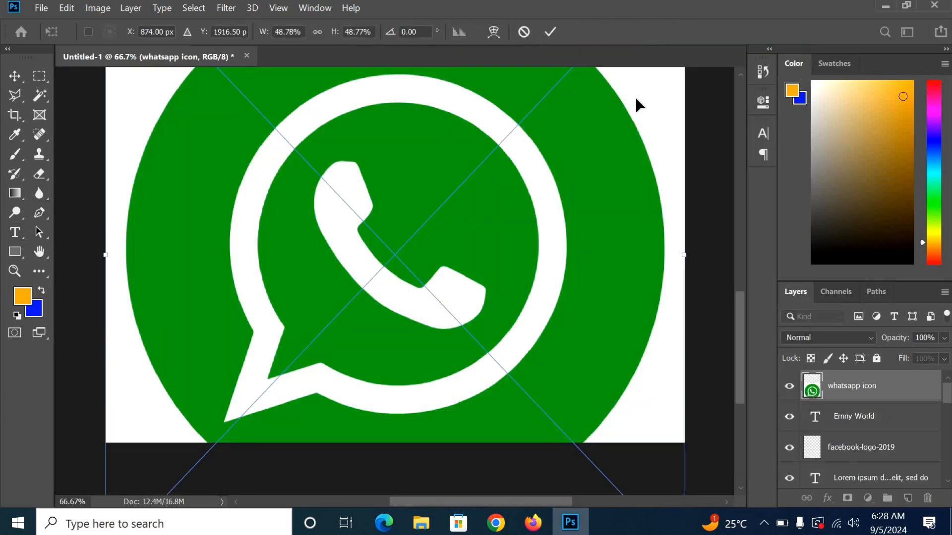
pyautogui.hotkey('ctrl', '0')
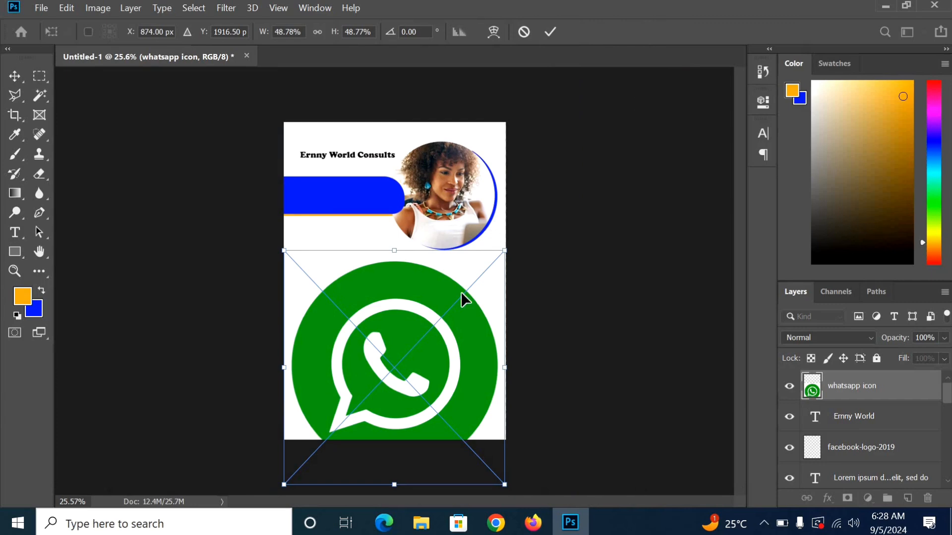
pyautogui.moveTo(445, 305); pyautogui.dragTo(435, 239)
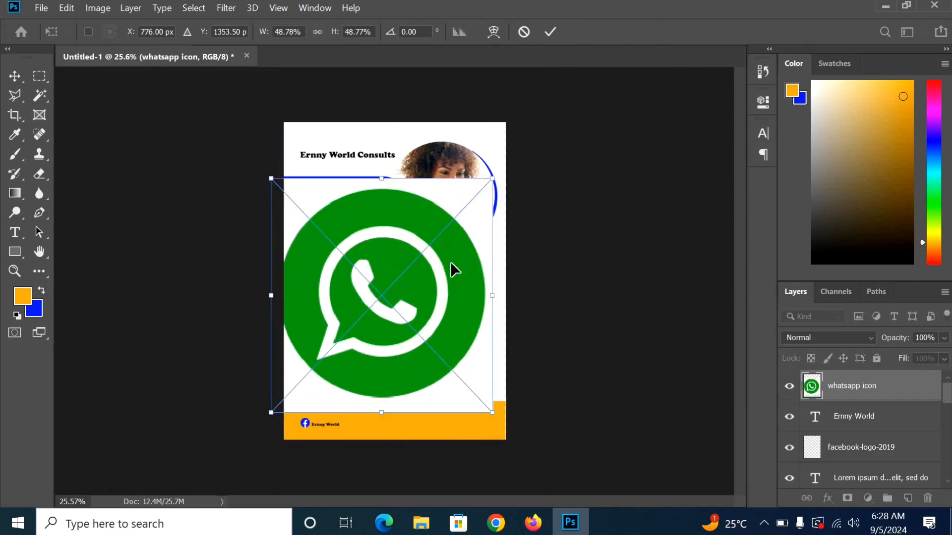
pyautogui.moveTo(407, 287)
pyautogui.mouseDown()
pyautogui.moveTo(424, 269)
pyautogui.moveTo(420, 276)
pyautogui.mouseUp()
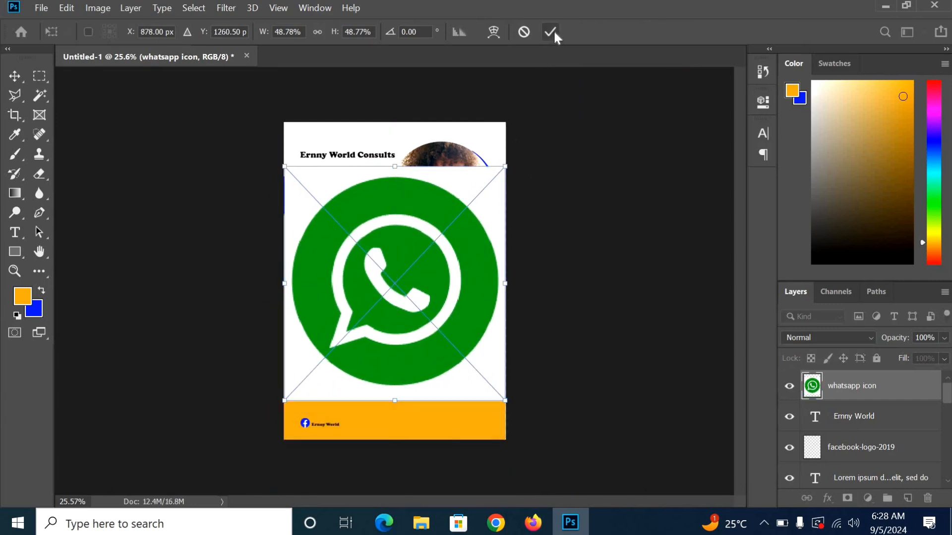
pyautogui.click(550, 32)
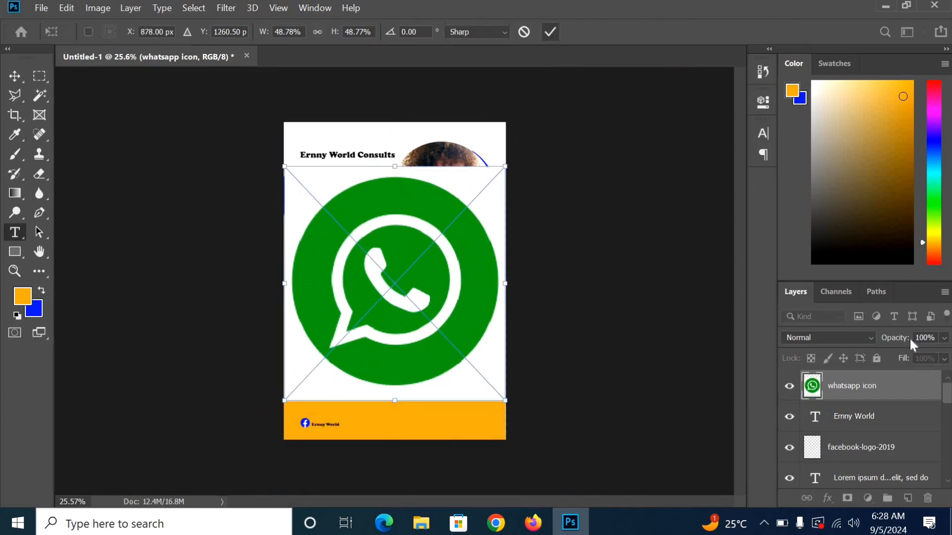
pyautogui.rightClick(848, 386)
# Step: Rasterize the WhatsApp layer and delete its white background with the Magic Wand
pyautogui.click(695, 270)
pyautogui.press('w')
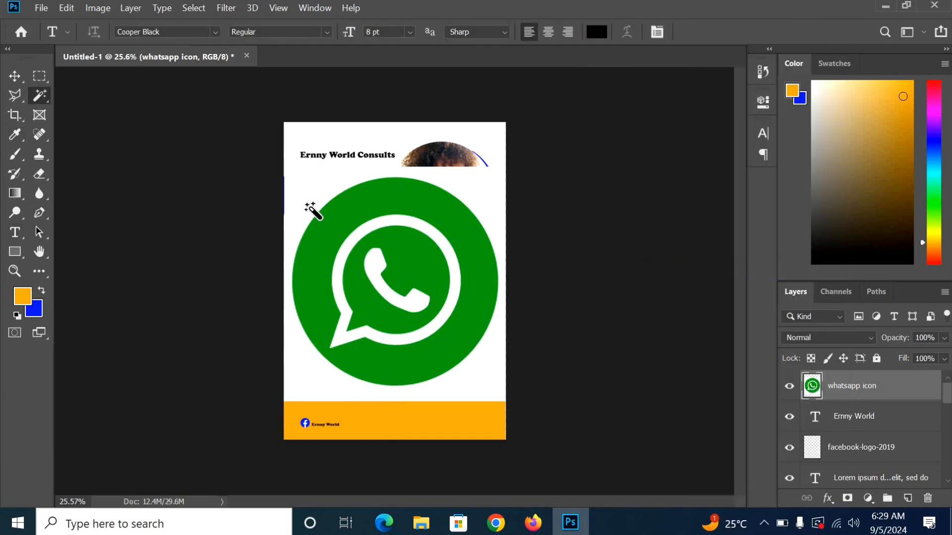
pyautogui.click(318, 191)
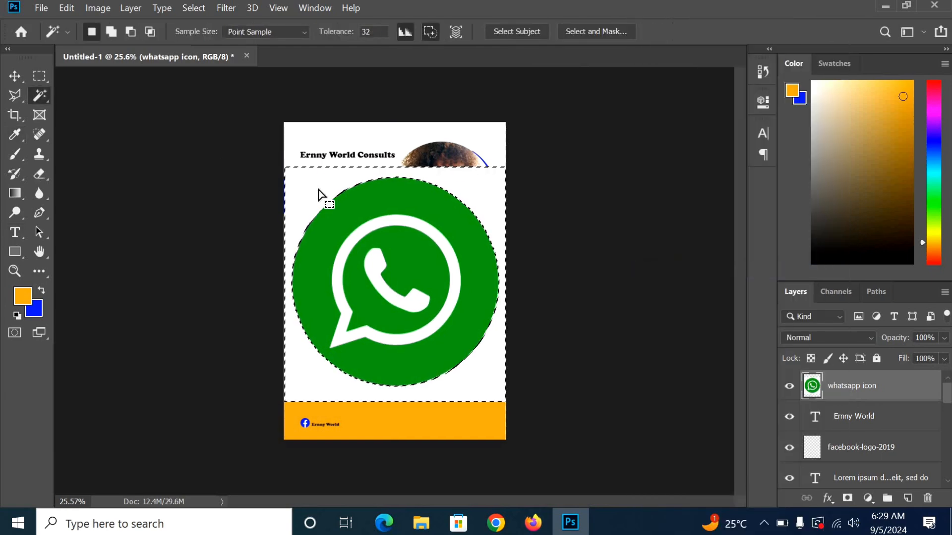
pyautogui.press('Delete')
pyautogui.hotkey('ctrl', 'd')
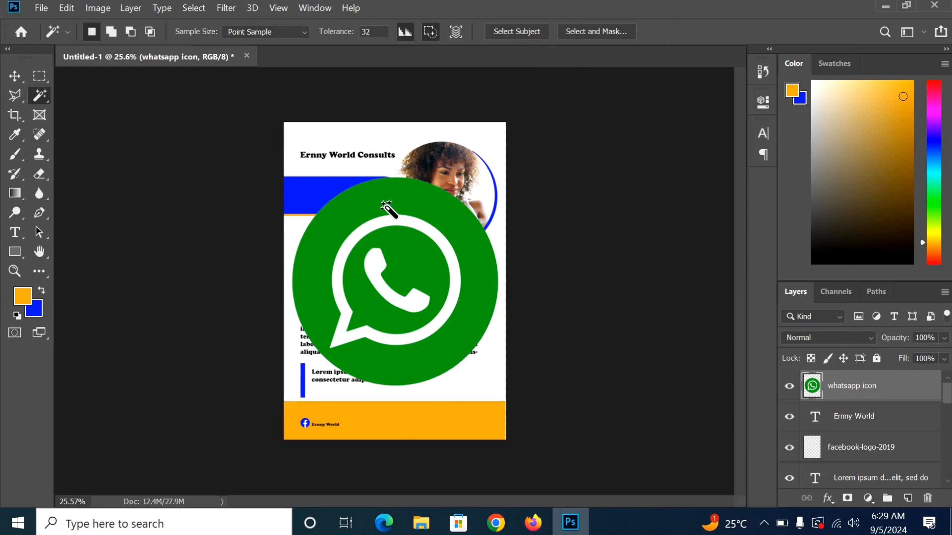
# Step: Fill the icon's green inner area and outer ring with blue
pyautogui.click(410, 270)
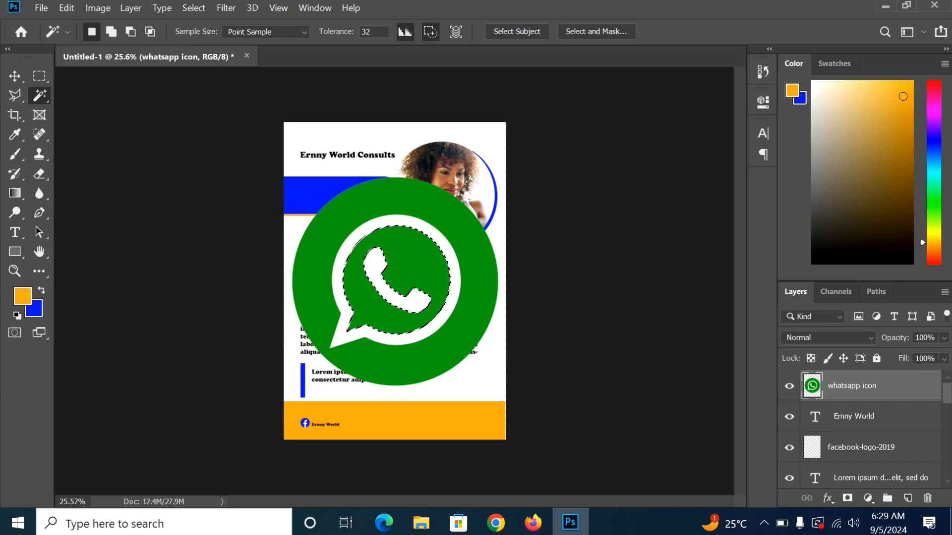
pyautogui.hotkey('ctrl', 'BackSpace')
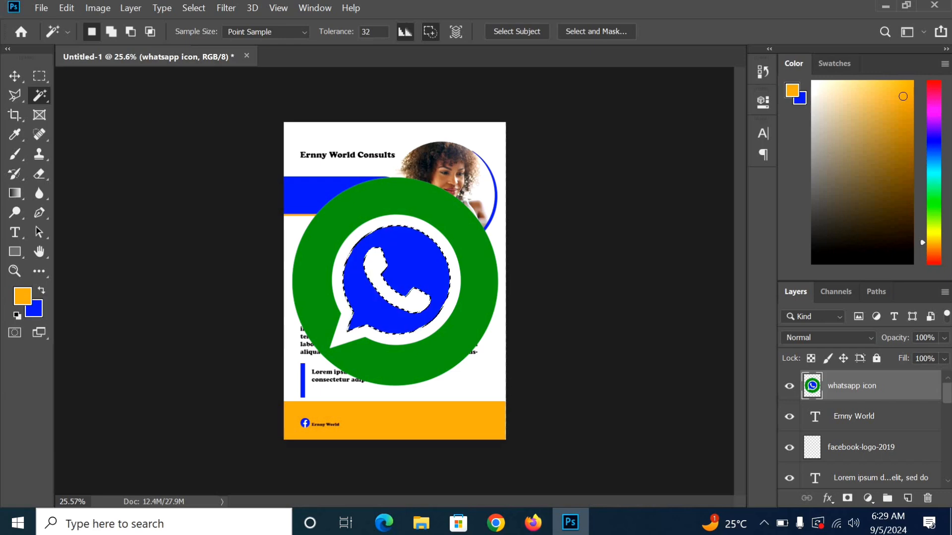
pyautogui.click(486, 302)
pyautogui.hotkey('ctrl', 'BackSpace')
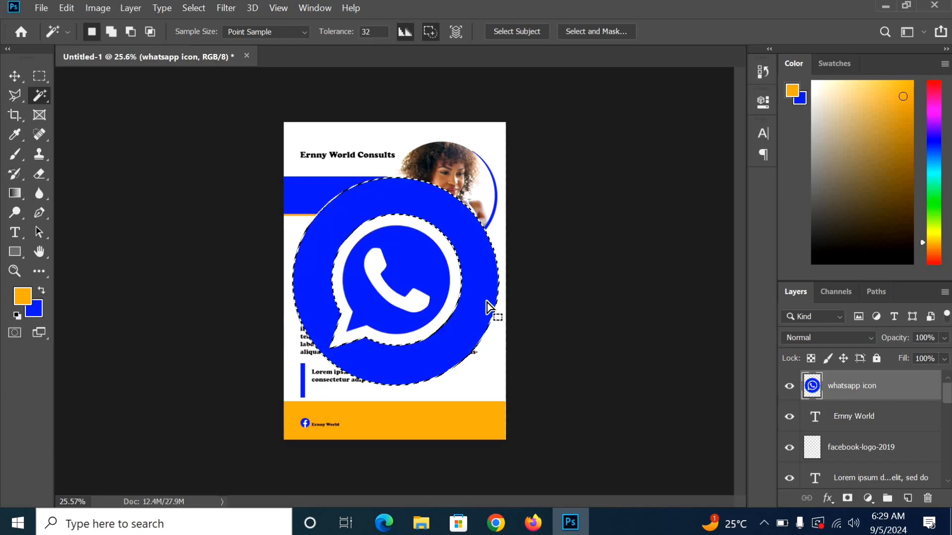
pyautogui.hotkey('ctrl', 'd')
pyautogui.click(15, 75)
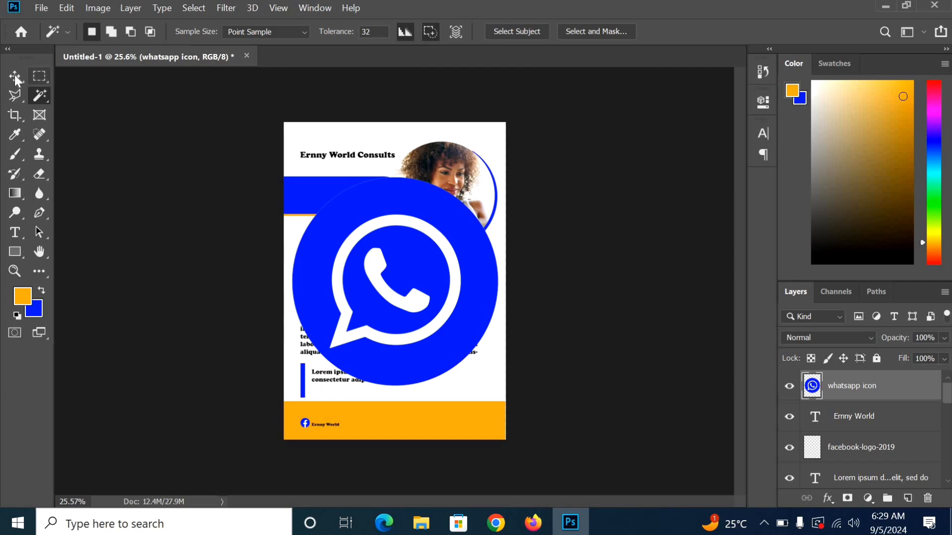
# Step: Shrink the WhatsApp icon to 4.25% and line it up in the footer with the Ernny World label
pyautogui.moveTo(506, 168); pyautogui.dragTo(320, 369)
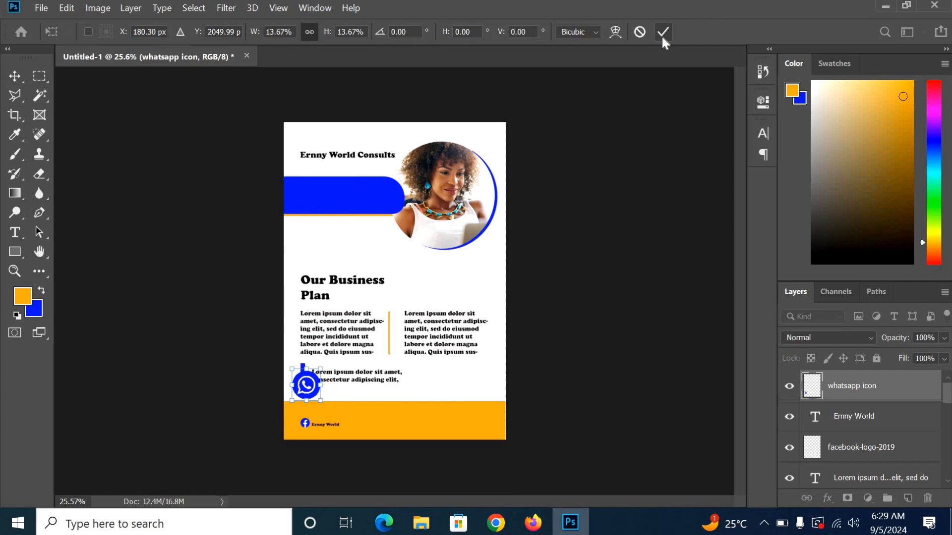
pyautogui.hotkey('ctrl', '+')
pyautogui.hotkey('ctrl', '+')
pyautogui.scroll(-5, 385, 292)
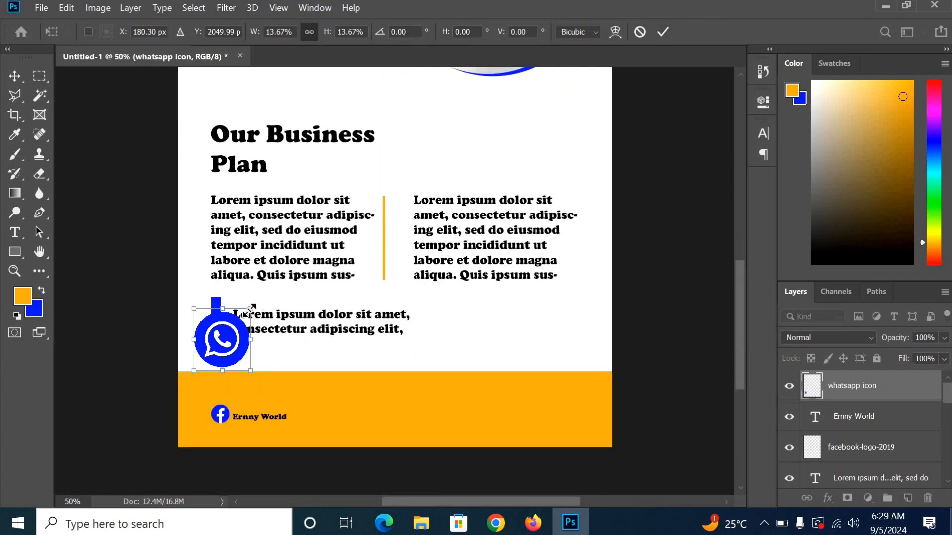
pyautogui.moveTo(250, 309); pyautogui.dragTo(449, 426)
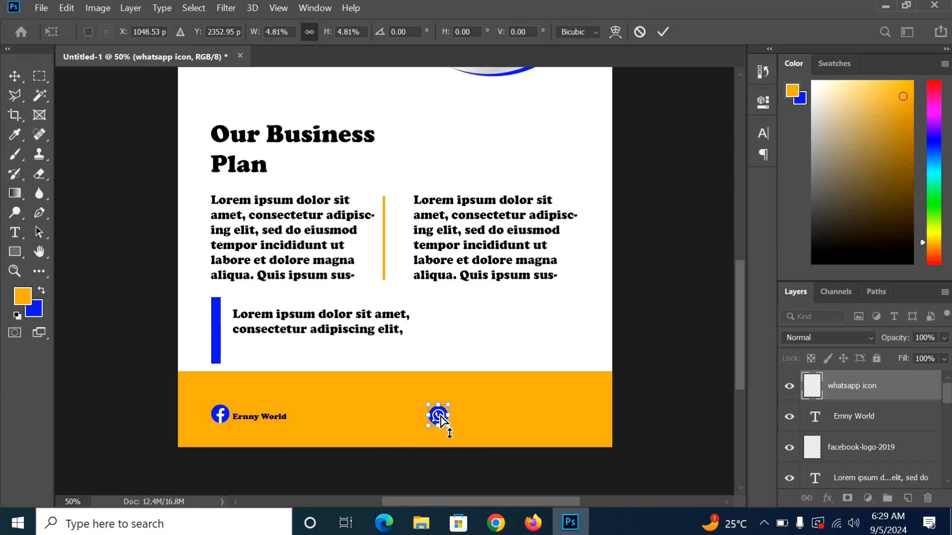
pyautogui.hotkey('ctrl', '+')
pyautogui.scroll(-1, 442, 417)
pyautogui.scroll(-1, 443, 417)
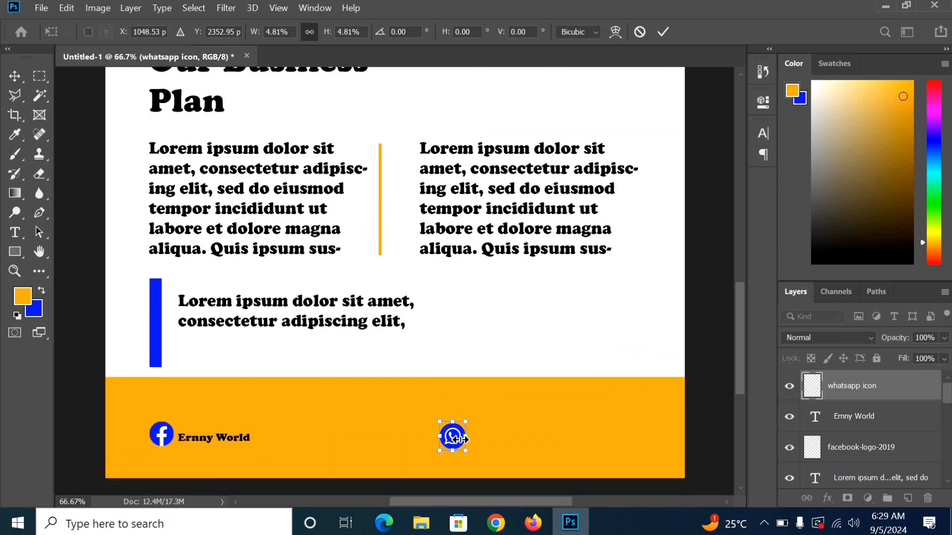
pyautogui.moveTo(450, 437)
pyautogui.mouseDown()
pyautogui.moveTo(477, 437)
pyautogui.moveTo(463, 436)
pyautogui.moveTo(474, 449)
pyautogui.moveTo(463, 436)
pyautogui.mouseUp()
# Step: Commit the WhatsApp icon and select all the Ernny World label text
pyautogui.click(663, 36)
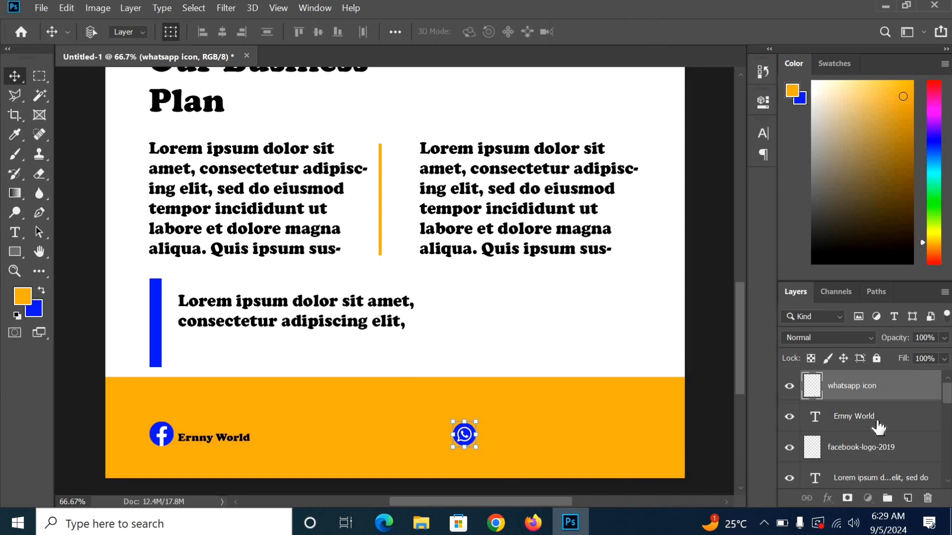
pyautogui.click(873, 420)
pyautogui.click(14, 233)
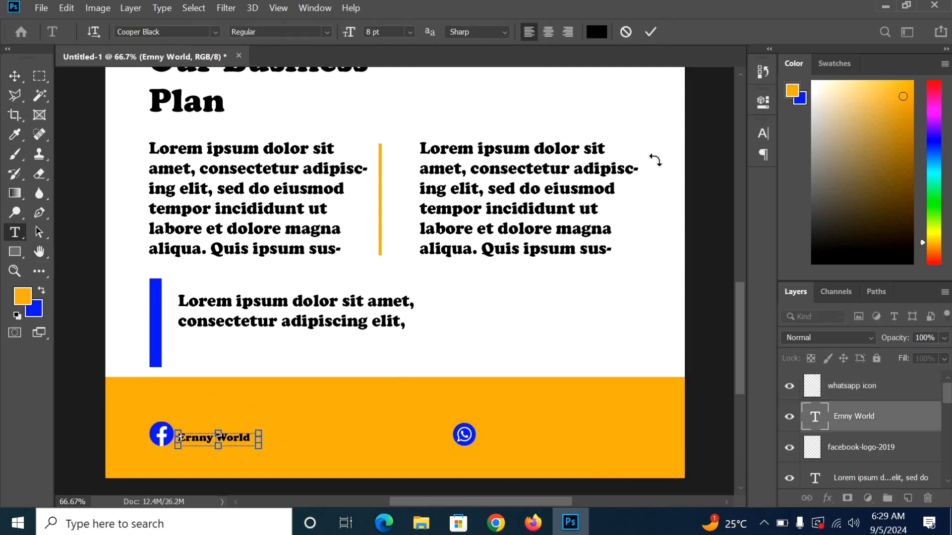
pyautogui.hotkey('ctrl', 'a')
# Step: Change the label's font from Cooper Black to Arial Rounded MT Bold and commit
pyautogui.click(215, 35)
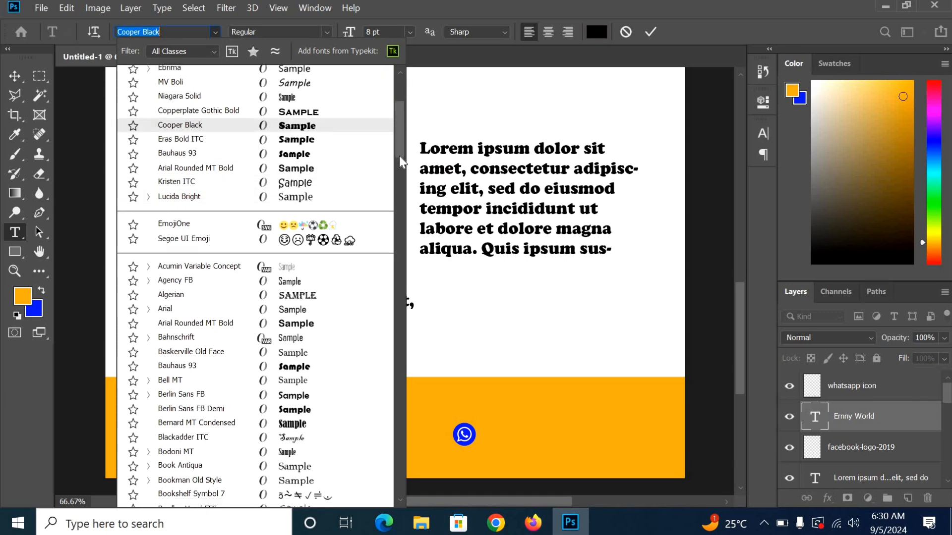
pyautogui.click(400, 156)
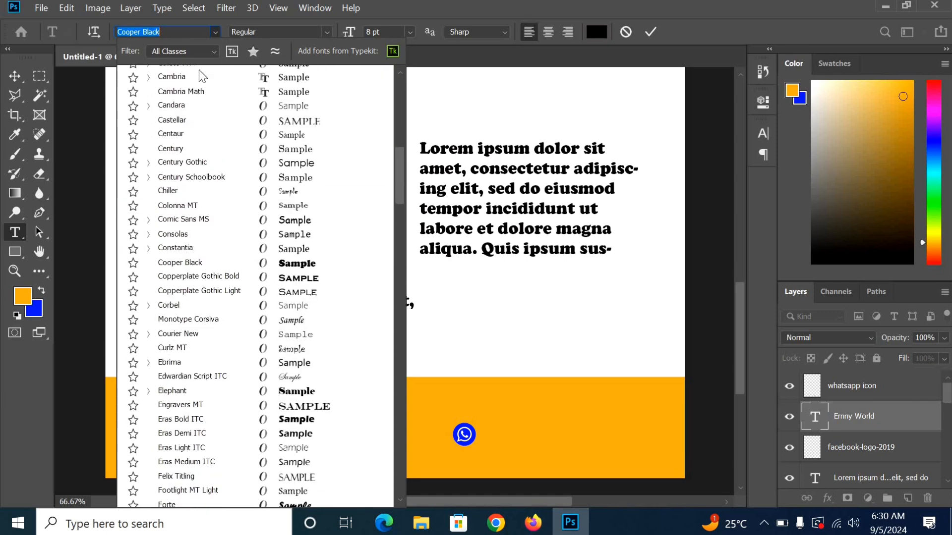
pyautogui.click(253, 51)
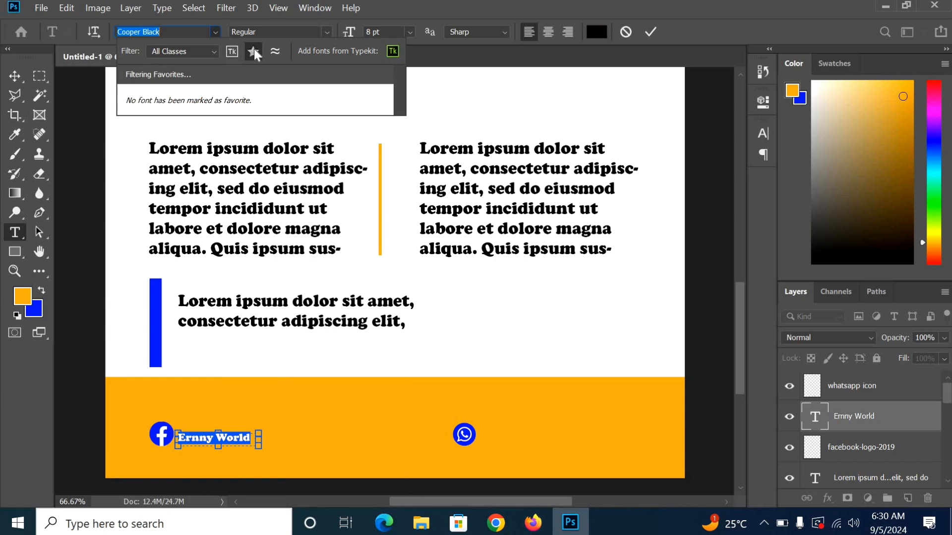
pyautogui.click(254, 51)
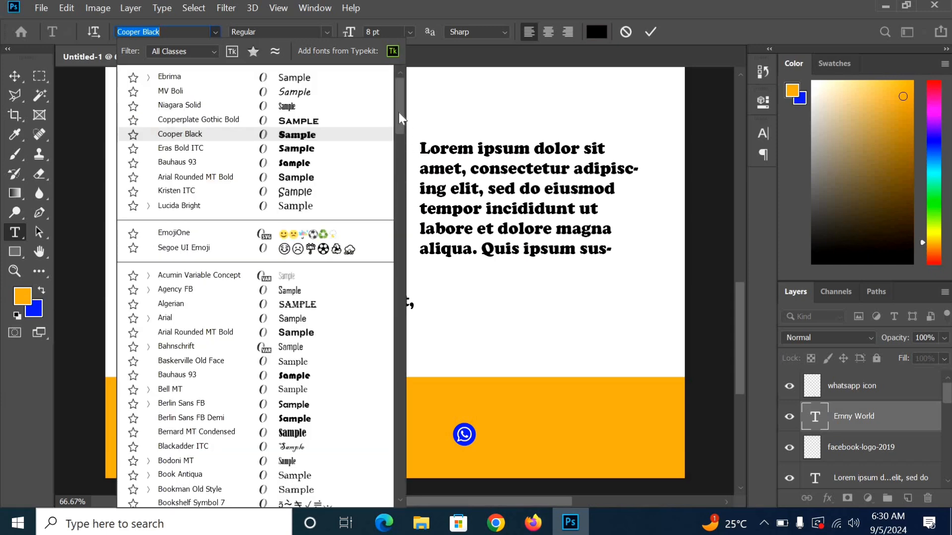
pyautogui.moveTo(398, 112); pyautogui.dragTo(423, 101)
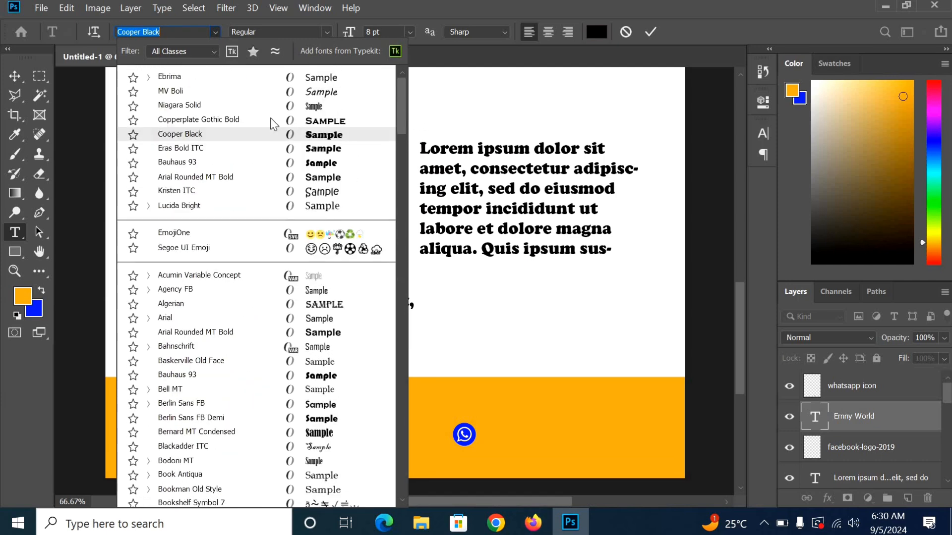
pyautogui.click(341, 177)
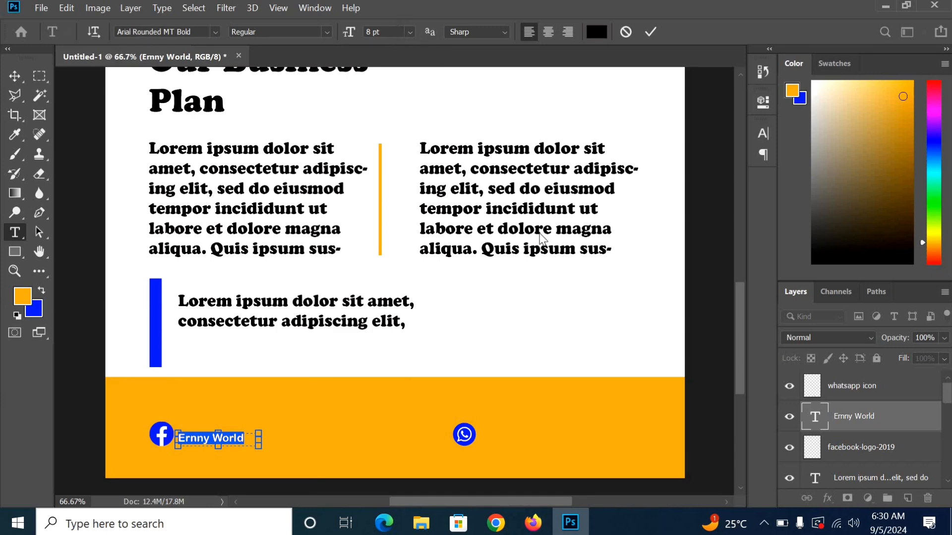
pyautogui.click(646, 33)
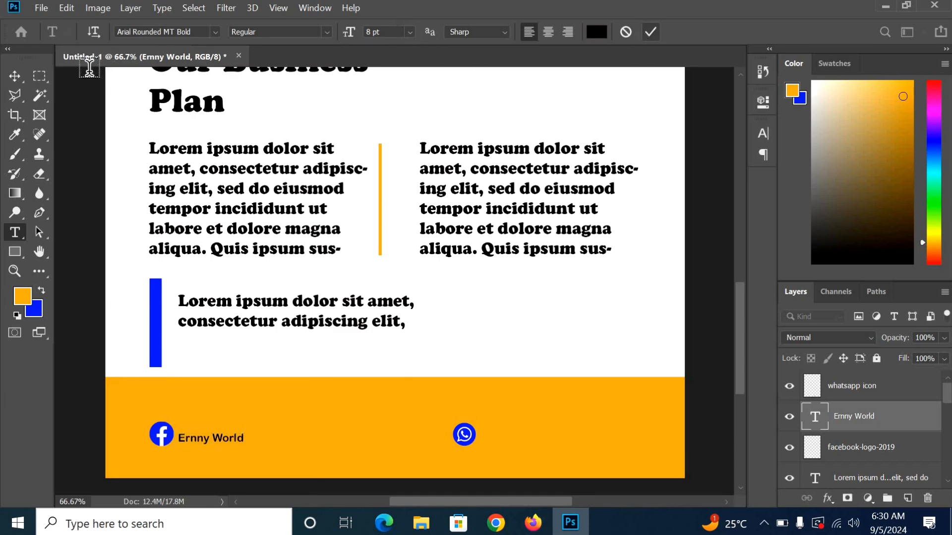
pyautogui.click(188, 439)
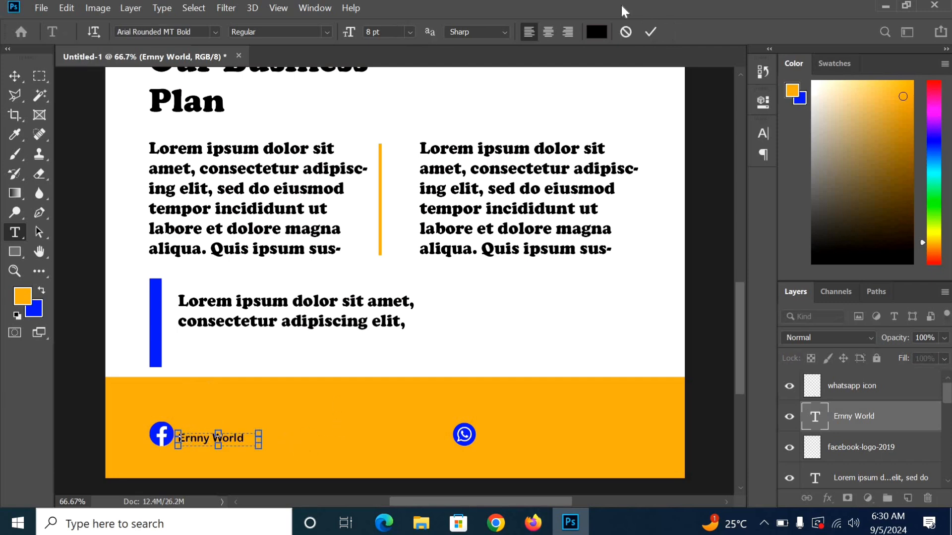
pyautogui.click(651, 32)
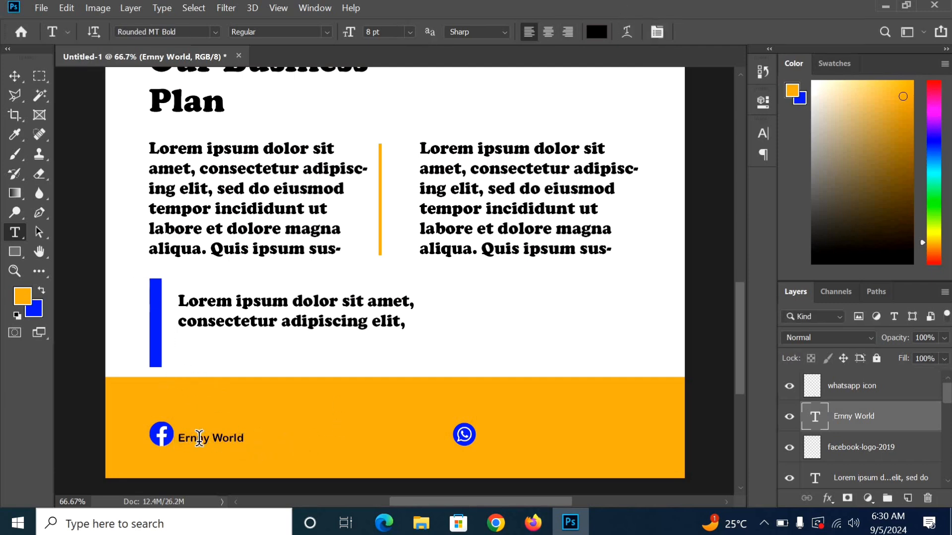
pyautogui.click(14, 76)
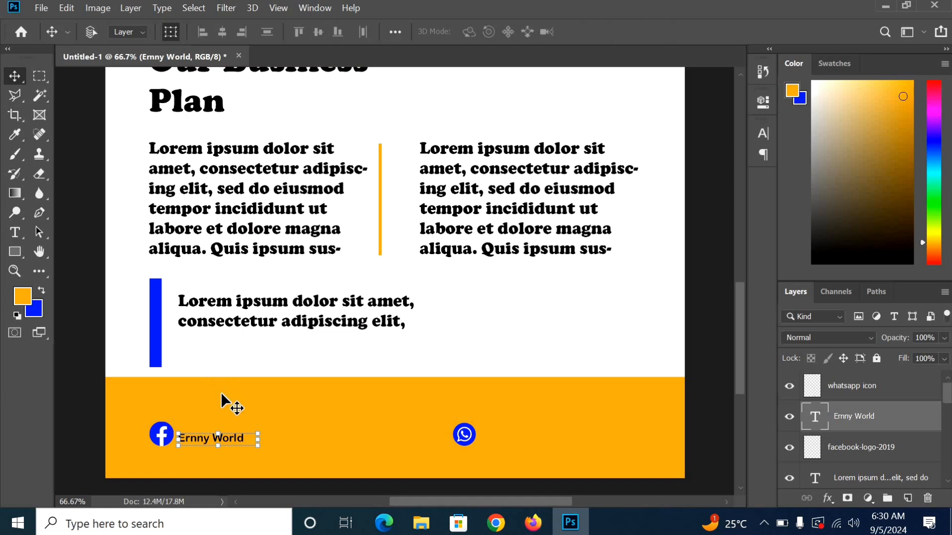
# Step: Duplicate the Ernny World label beside the WhatsApp icon and replace its text with the phone number
pyautogui.moveTo(261, 440); pyautogui.dragTo(561, 441)
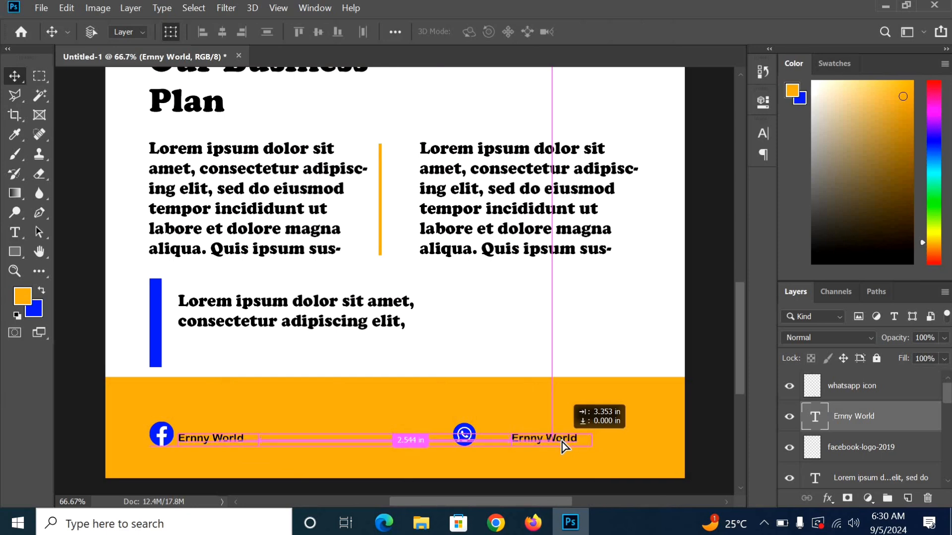
pyautogui.moveTo(561, 442); pyautogui.dragTo(532, 439)
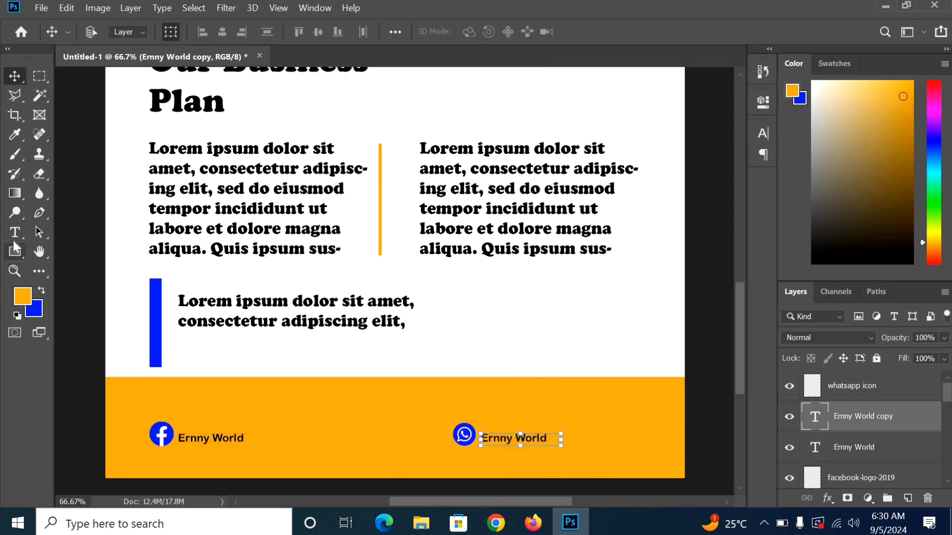
pyautogui.press('t')
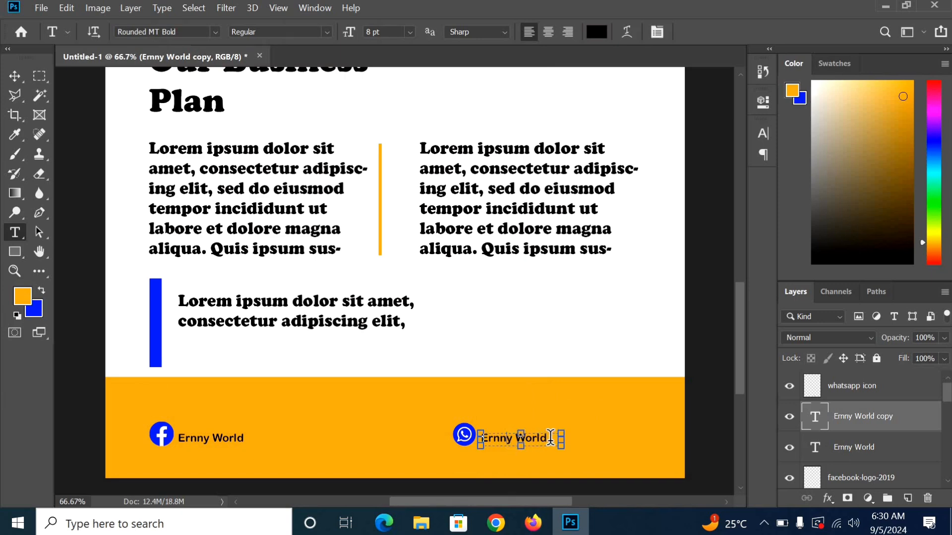
pyautogui.click(553, 440)
pyautogui.hotkey('ctrl', 'a')
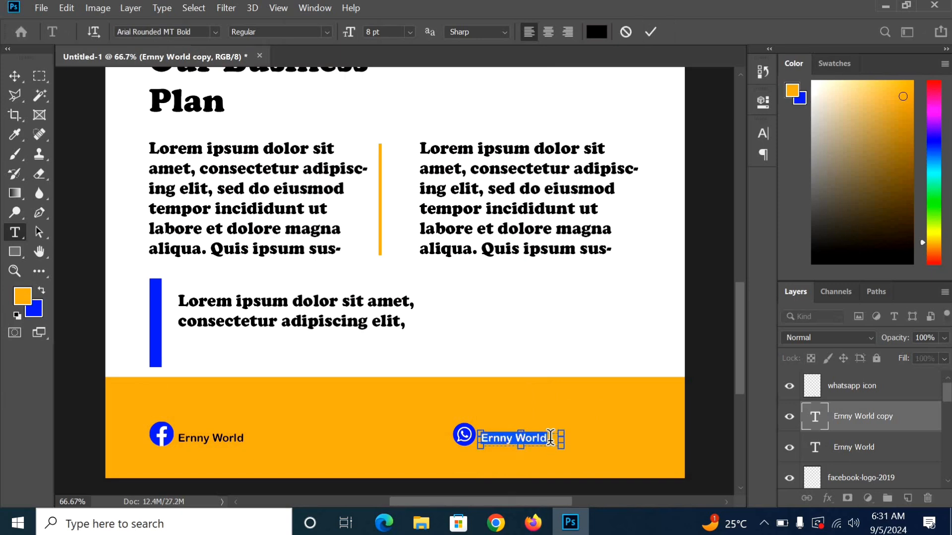
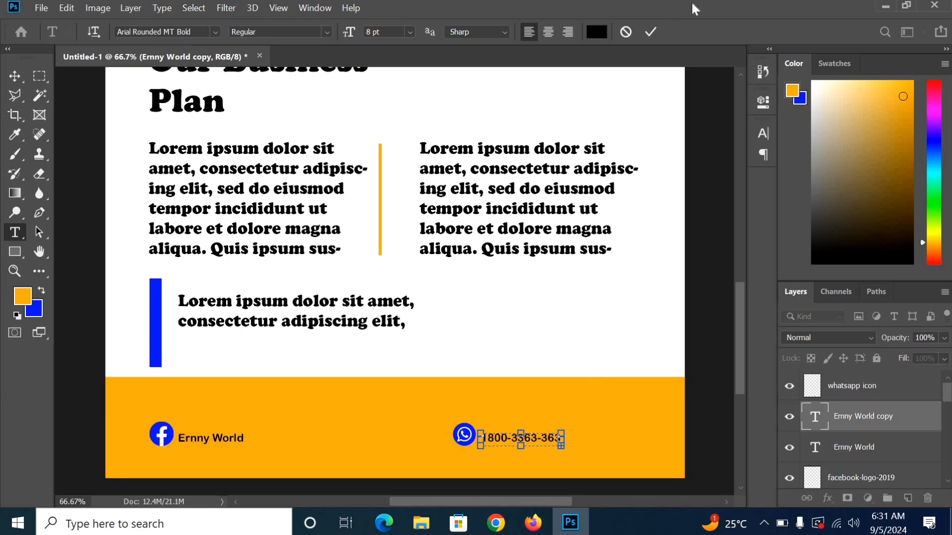
pyautogui.click(651, 32)
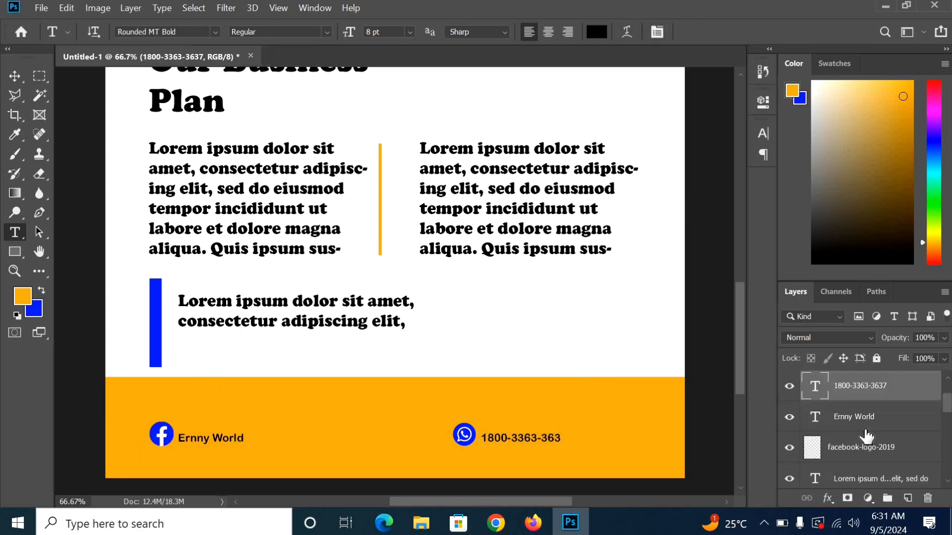
# Step: Shrink the footer's Facebook logo slightly and commit the transform
pyautogui.scroll(-2, 869, 433)
pyautogui.click(869, 427)
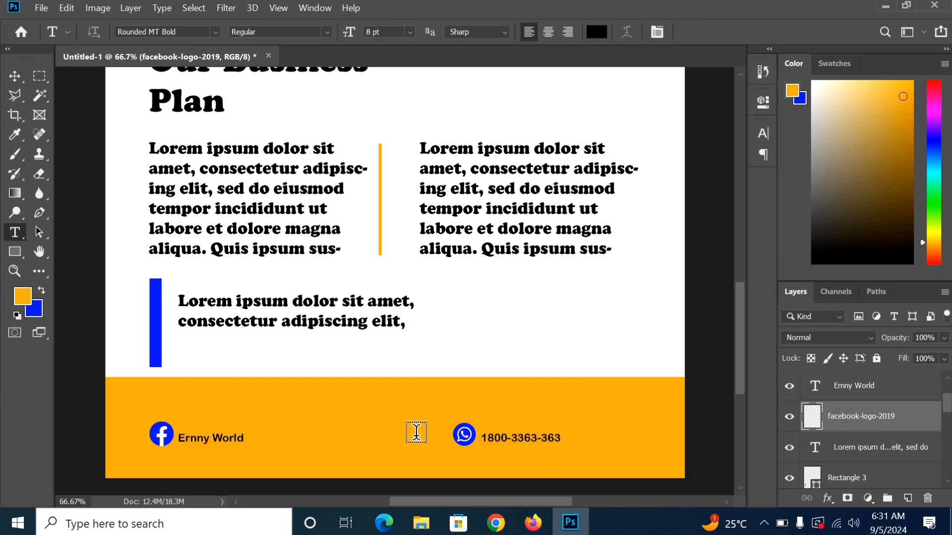
pyautogui.click(14, 76)
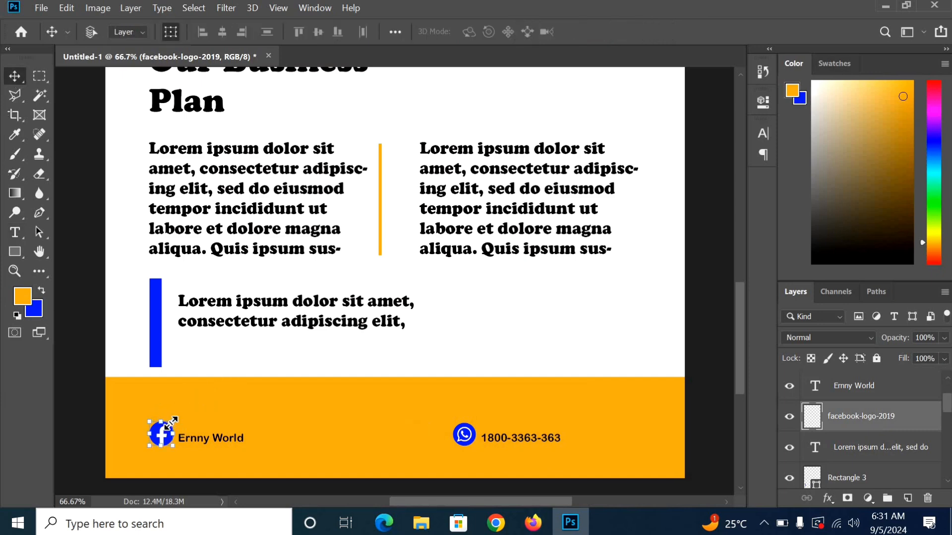
pyautogui.moveTo(173, 421); pyautogui.dragTo(171, 425)
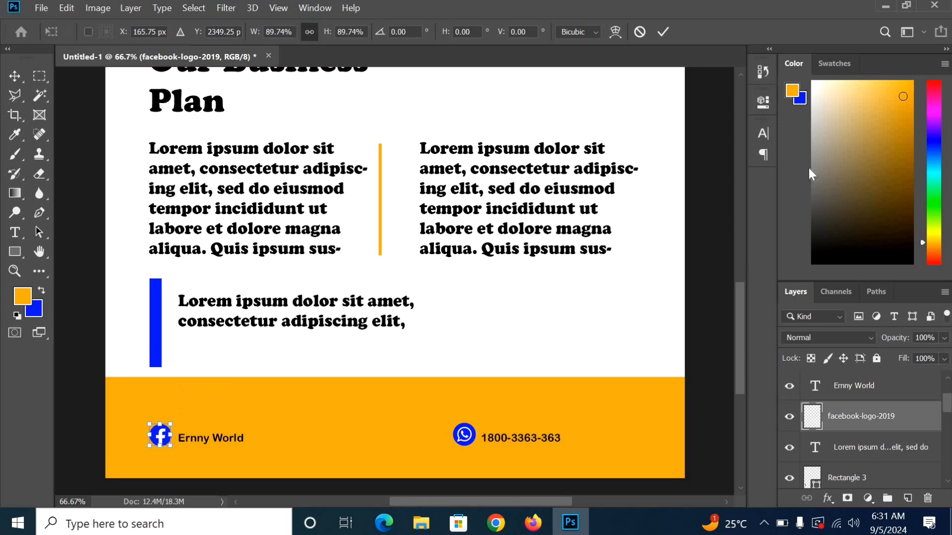
pyautogui.click(663, 32)
pyautogui.hotkey('alt', 'Tab')
# Step: Find the 5279112 Instagram camera icon in the Icons folder and drag it onto the flyer
pyautogui.scroll(-1, 601, 344)
pyautogui.scroll(1, 601, 343)
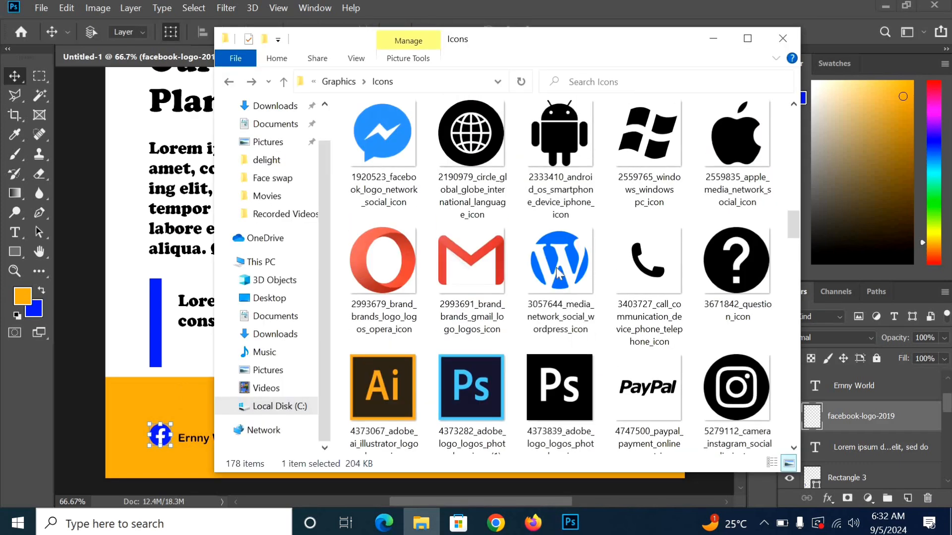
pyautogui.scroll(1, 550, 245)
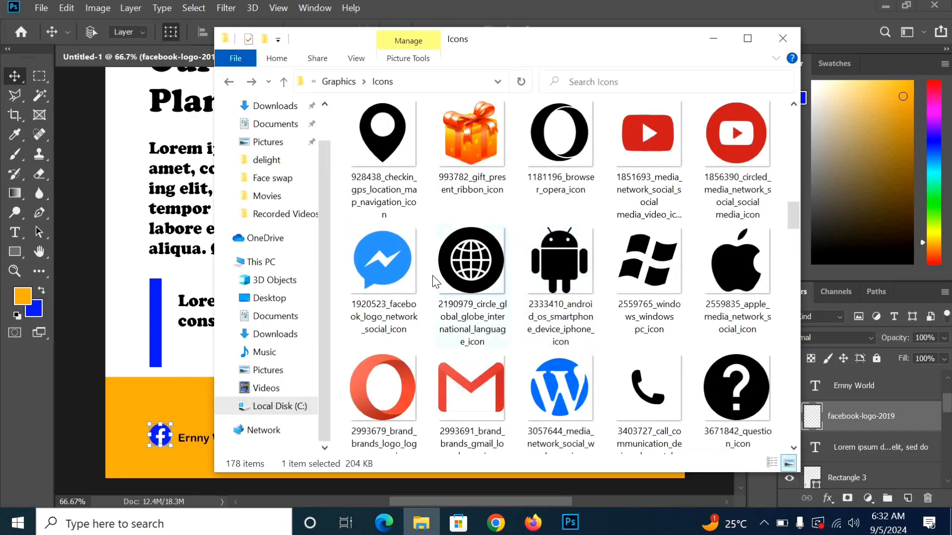
pyautogui.click(467, 296)
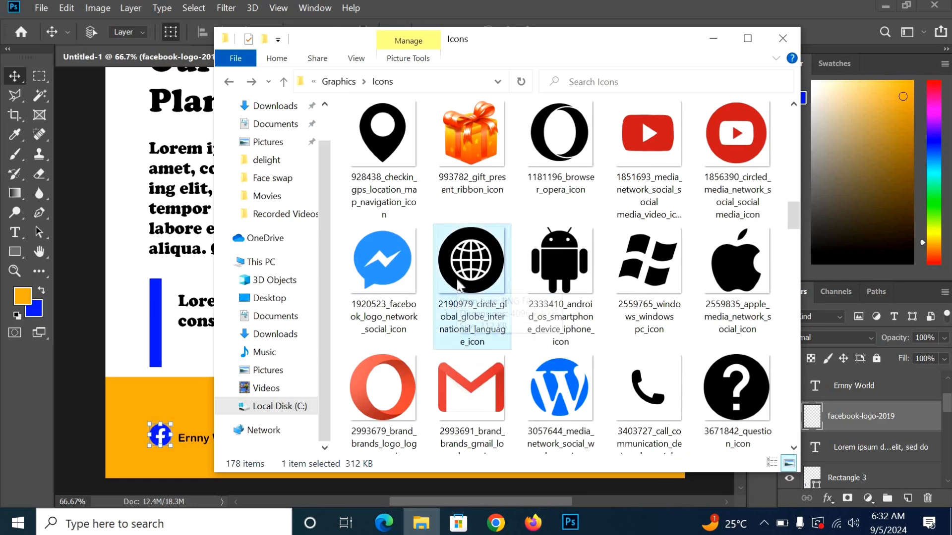
pyautogui.scroll(-2, 488, 285)
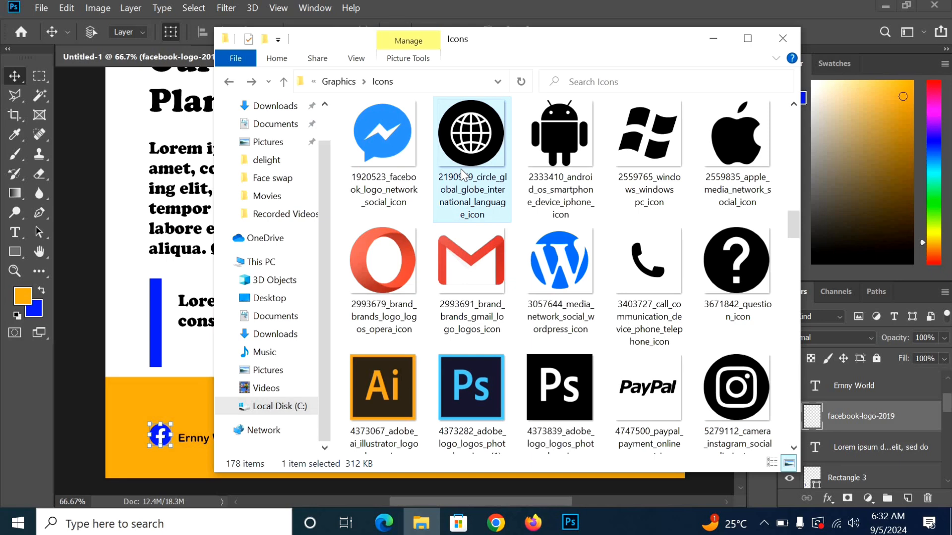
pyautogui.moveTo(461, 175); pyautogui.dragTo(476, 149)
pyautogui.click(730, 394)
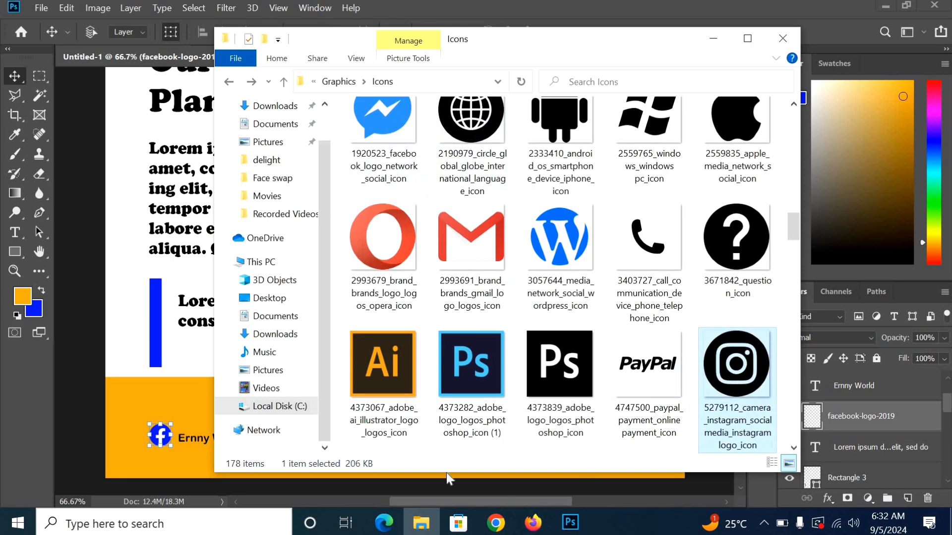
pyautogui.moveTo(448, 480); pyautogui.dragTo(148, 335)
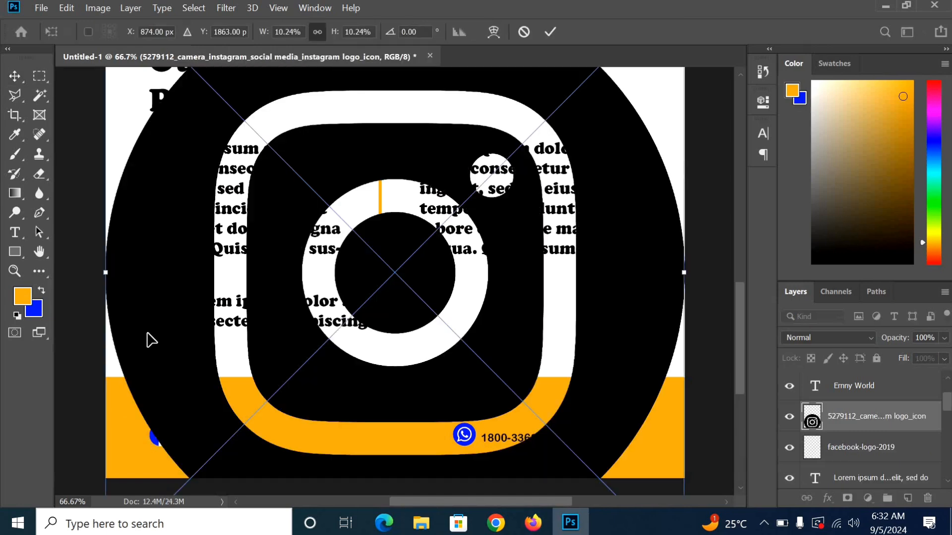
# Step: Scale the Instagram icon to about 6%, move it over the text area, commit and rasterize it
pyautogui.scroll(-5, 151, 340)
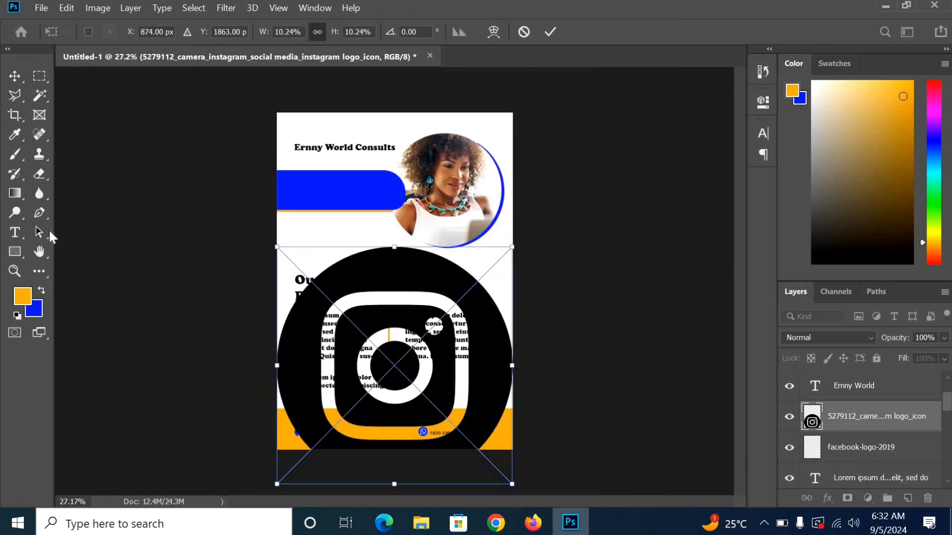
pyautogui.click(15, 76)
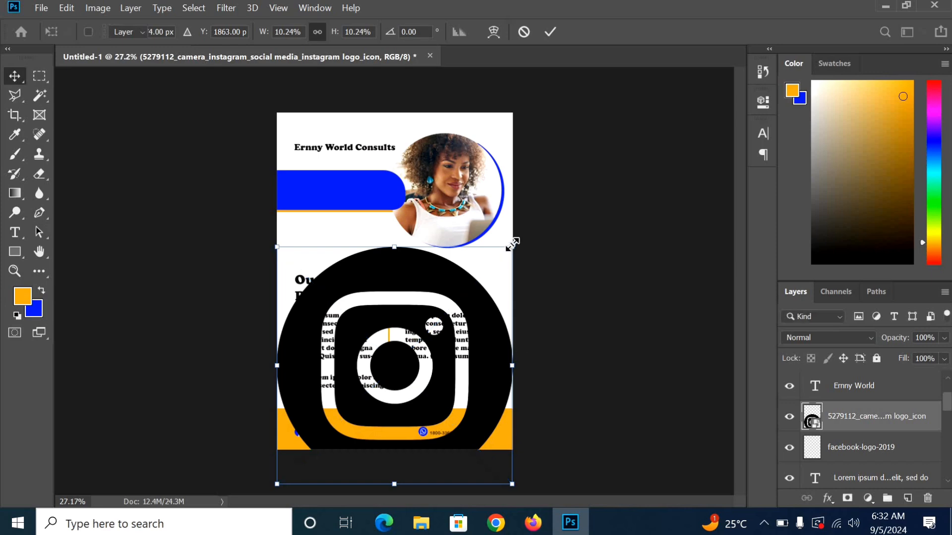
pyautogui.moveTo(512, 247); pyautogui.dragTo(415, 345)
pyautogui.moveTo(369, 397); pyautogui.dragTo(429, 300)
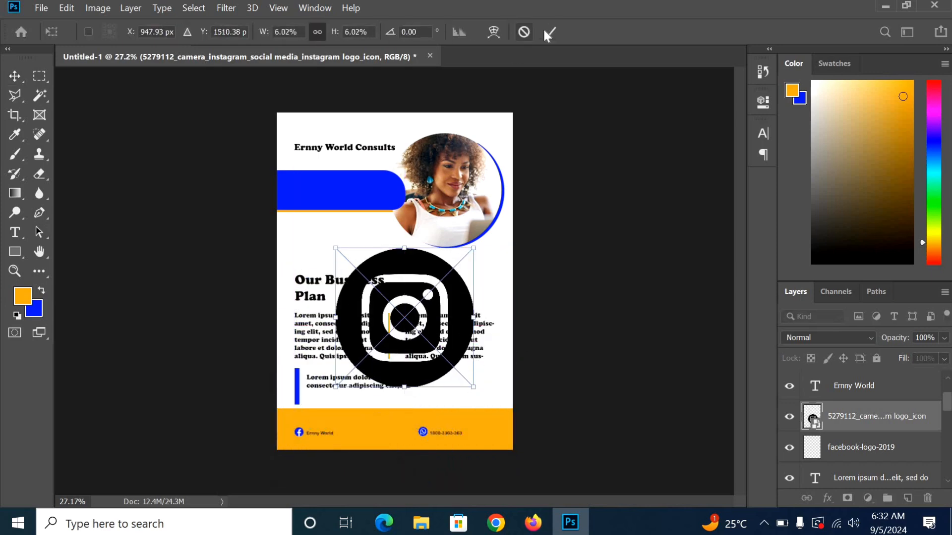
pyautogui.press('Return')
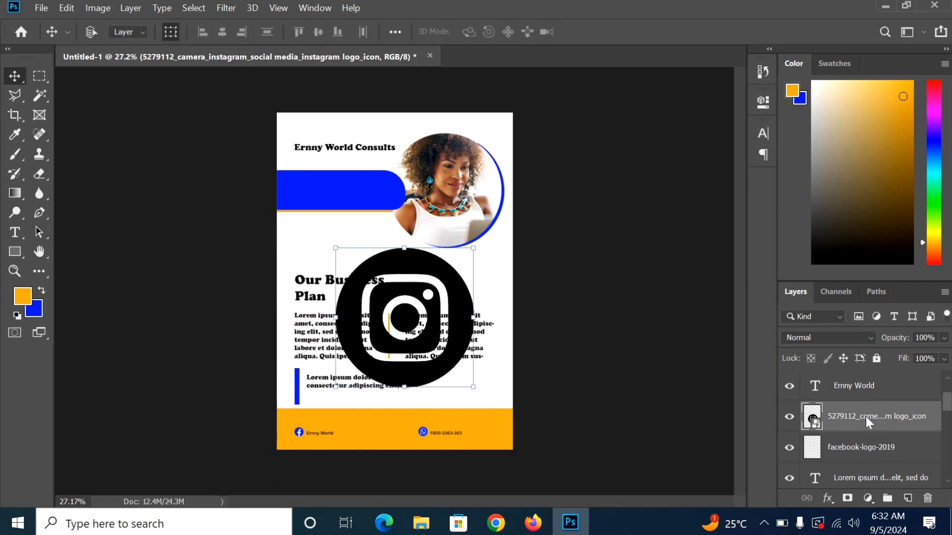
pyautogui.rightClick(866, 417)
pyautogui.click(707, 270)
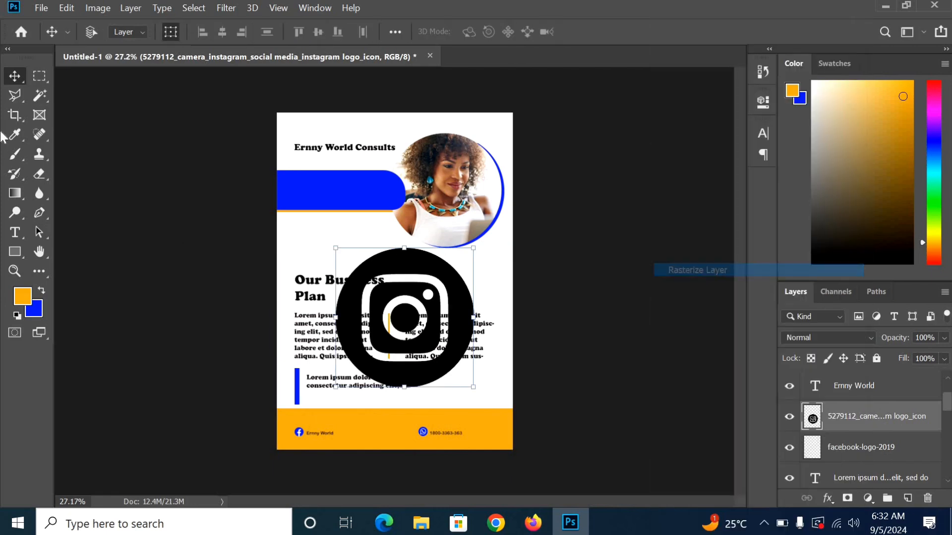
# Step: Fill the Instagram icon's black outer ring, centre circle and rounded square with blue
pyautogui.click(38, 96)
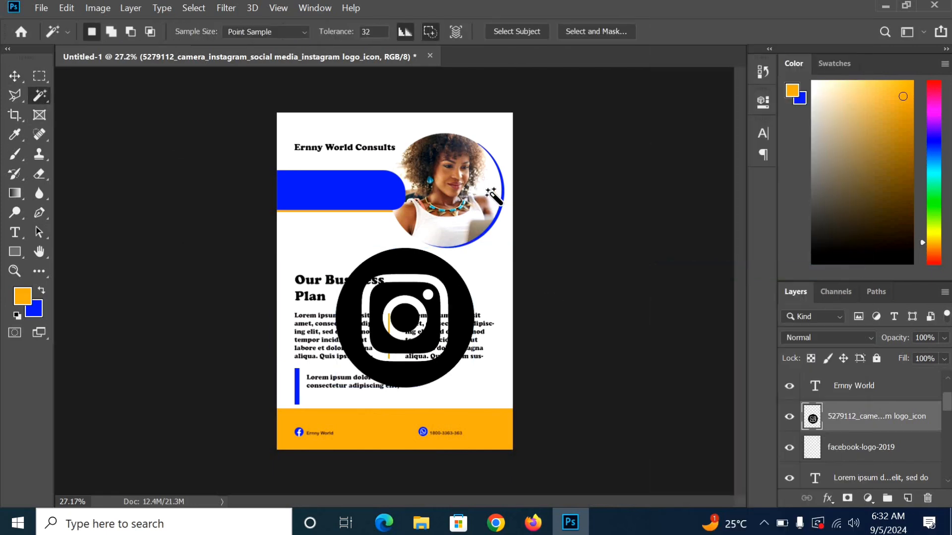
pyautogui.click(470, 312)
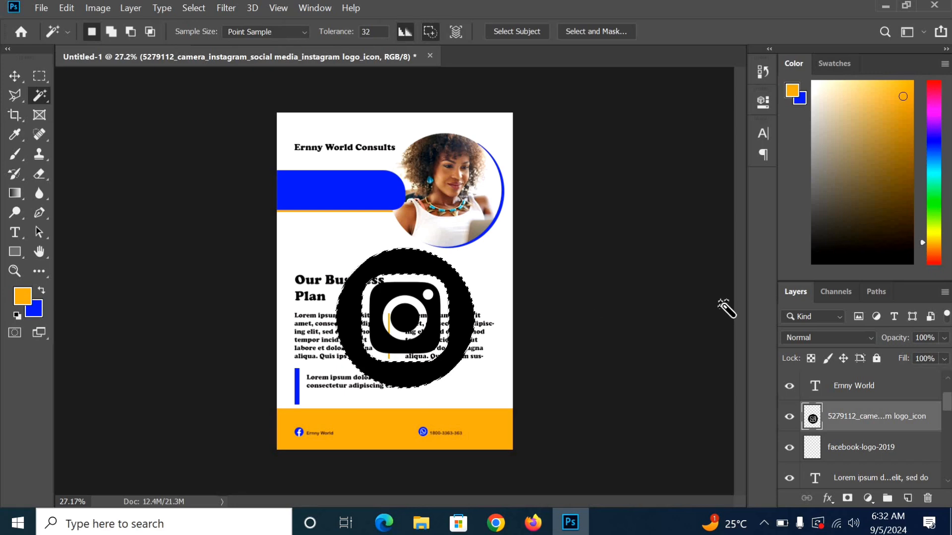
pyautogui.hotkey('ctrl', 'BackSpace')
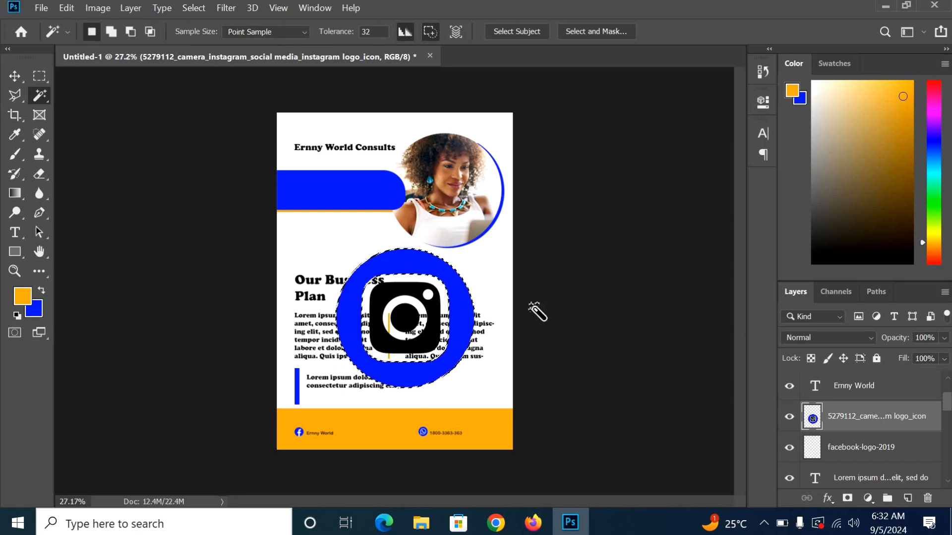
pyautogui.click(406, 317)
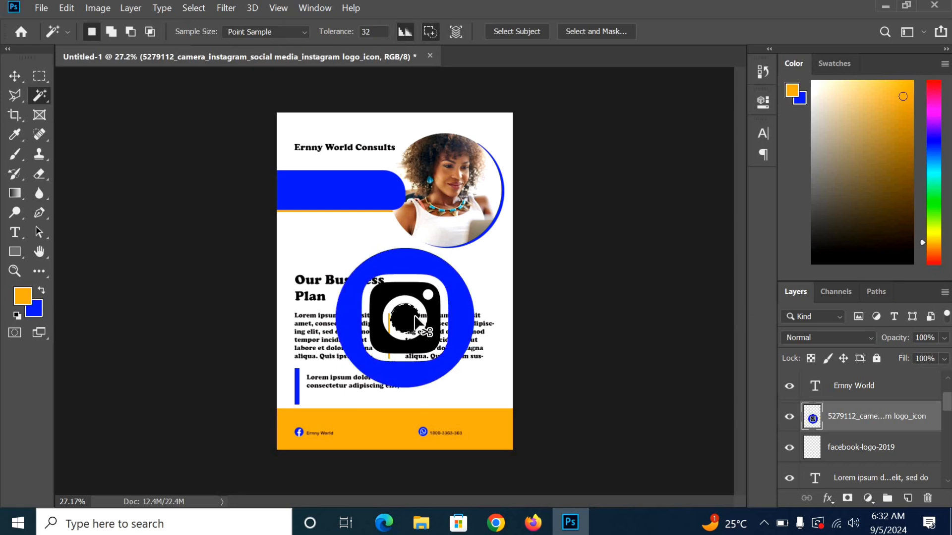
pyautogui.hotkey('ctrl', 'BackSpace')
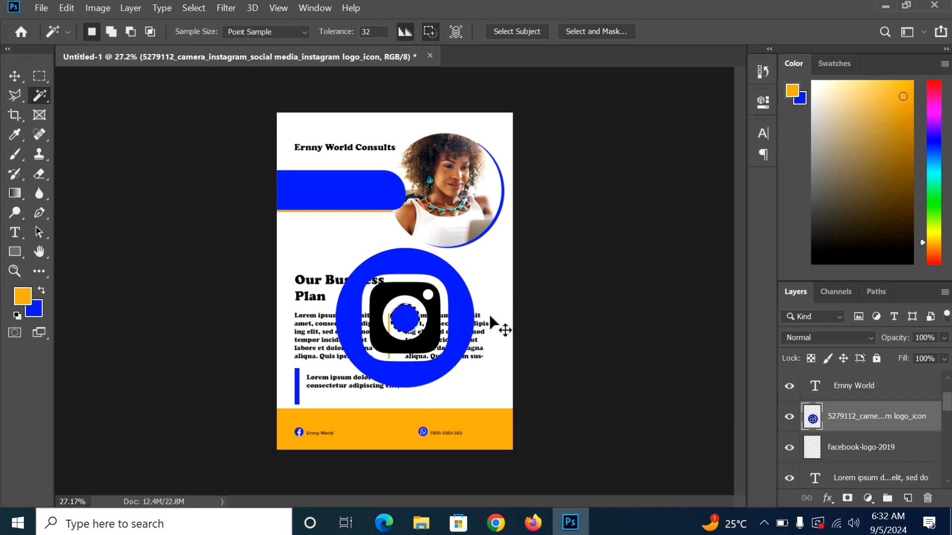
pyautogui.click(435, 343)
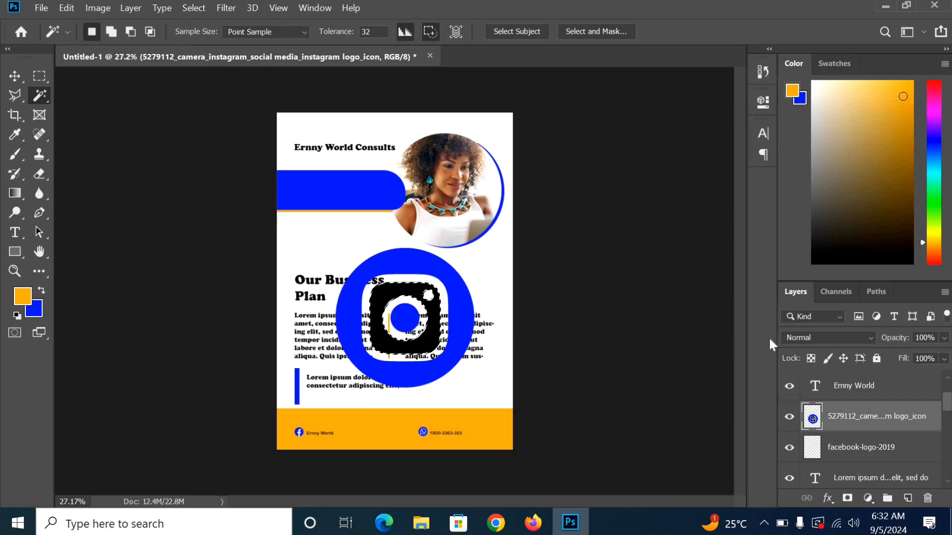
pyautogui.hotkey('ctrl', 'BackSpace')
pyautogui.hotkey('ctrl', 'd')
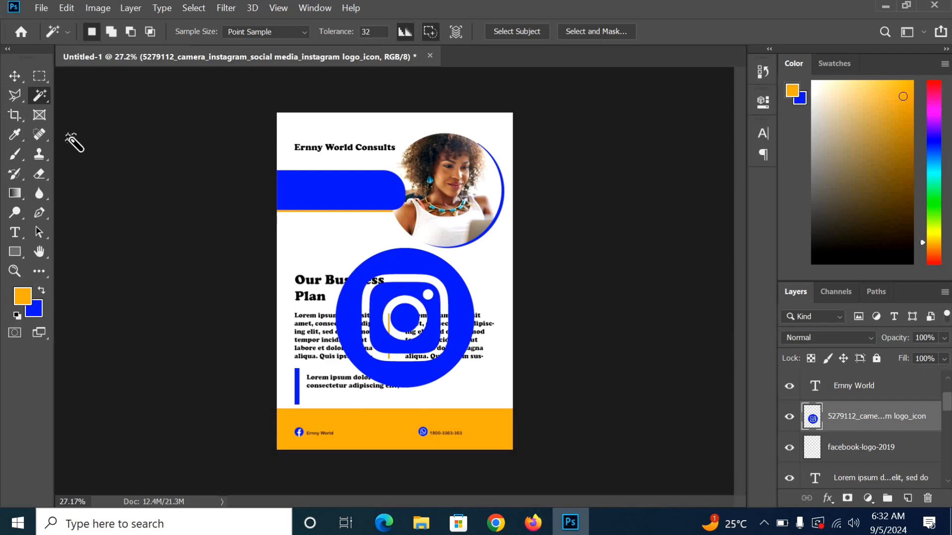
# Step: Resize the Instagram icon to about 29% and move it just above the orange footer
pyautogui.click(14, 76)
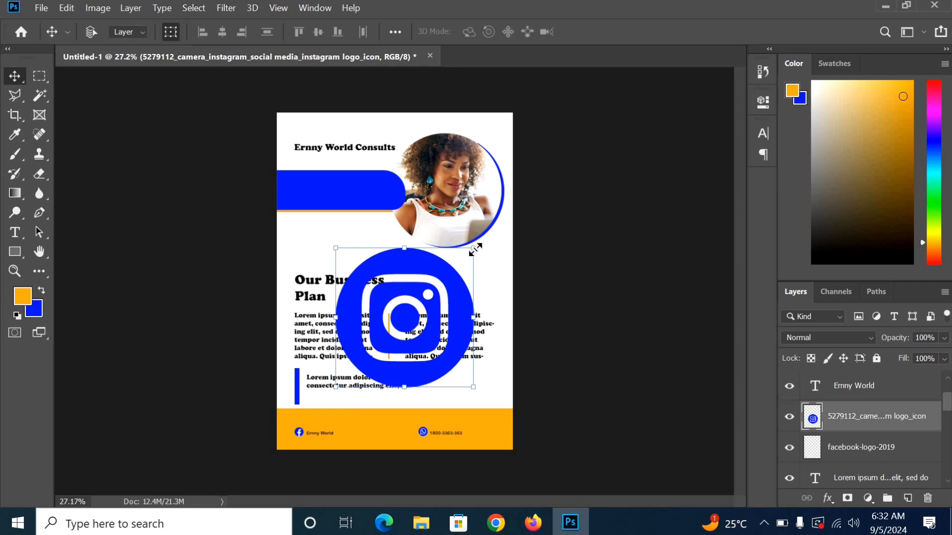
pyautogui.moveTo(467, 256); pyautogui.dragTo(310, 379)
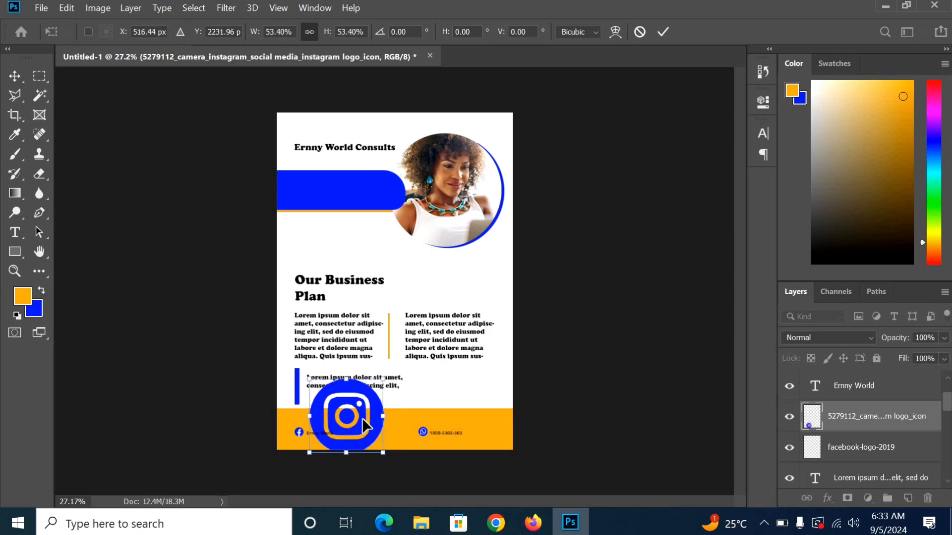
pyautogui.moveTo(364, 425); pyautogui.dragTo(424, 384)
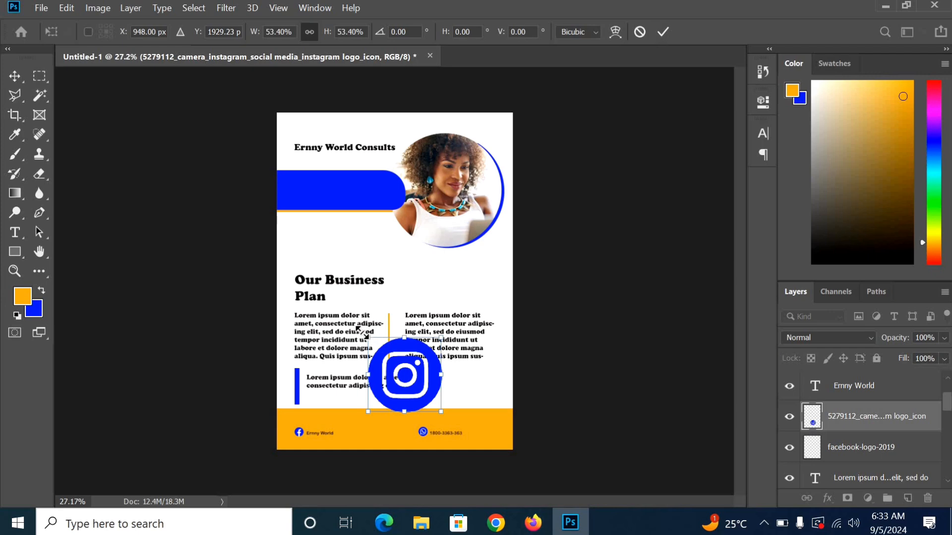
pyautogui.moveTo(358, 329); pyautogui.dragTo(344, 316)
pyautogui.click(662, 31)
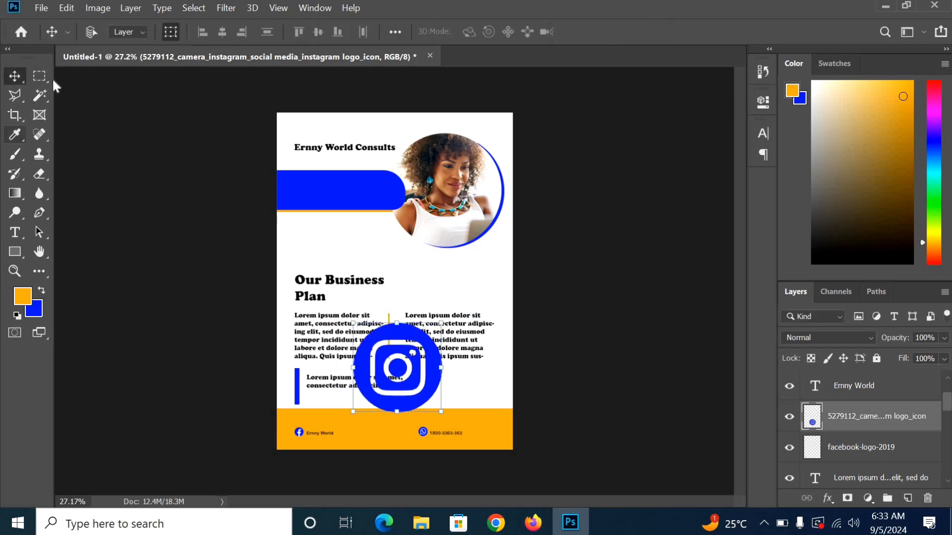
# Step: Set the foreground colour to white and fill the icon's inner rounded square with it
pyautogui.click(39, 95)
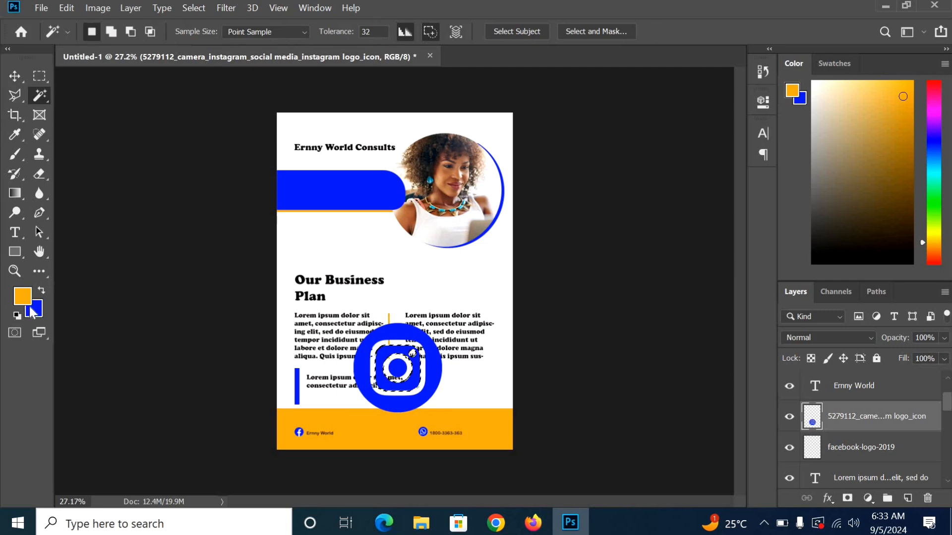
pyautogui.click(35, 313)
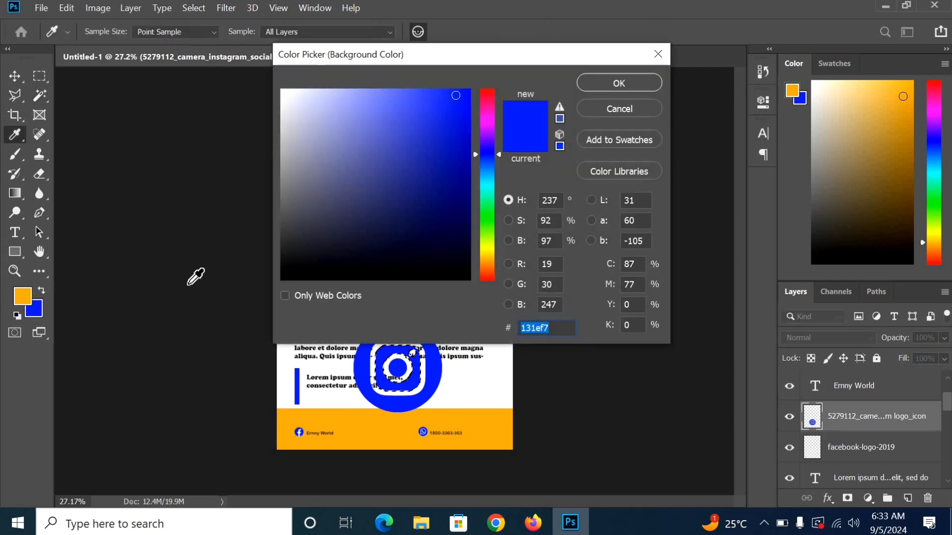
pyautogui.click(619, 109)
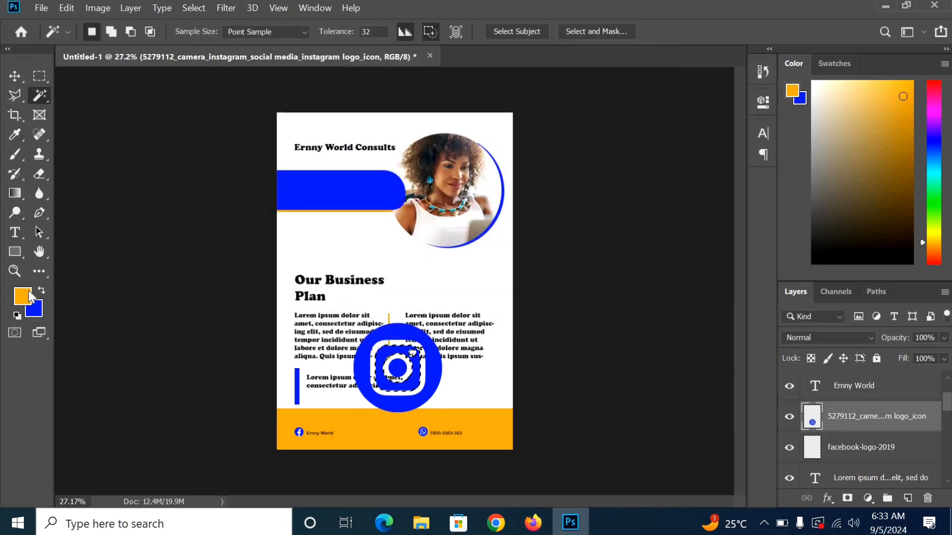
pyautogui.click(23, 296)
pyautogui.moveTo(372, 119); pyautogui.dragTo(280, 89)
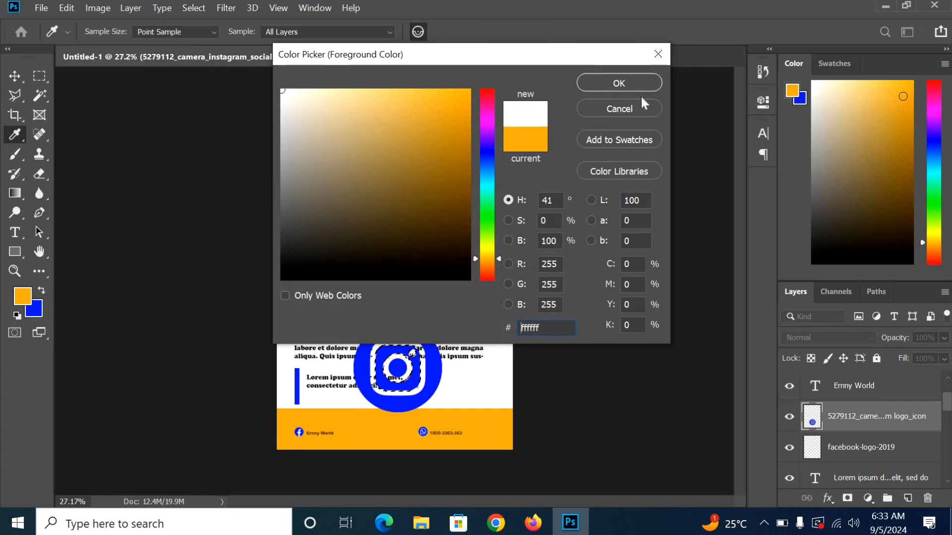
pyautogui.click(642, 85)
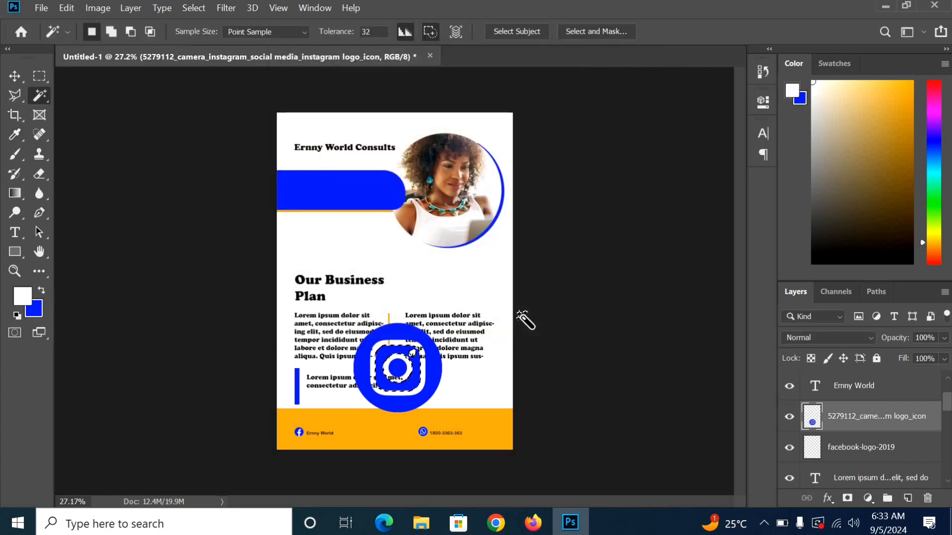
pyautogui.hotkey('alt', 'BackSpace')
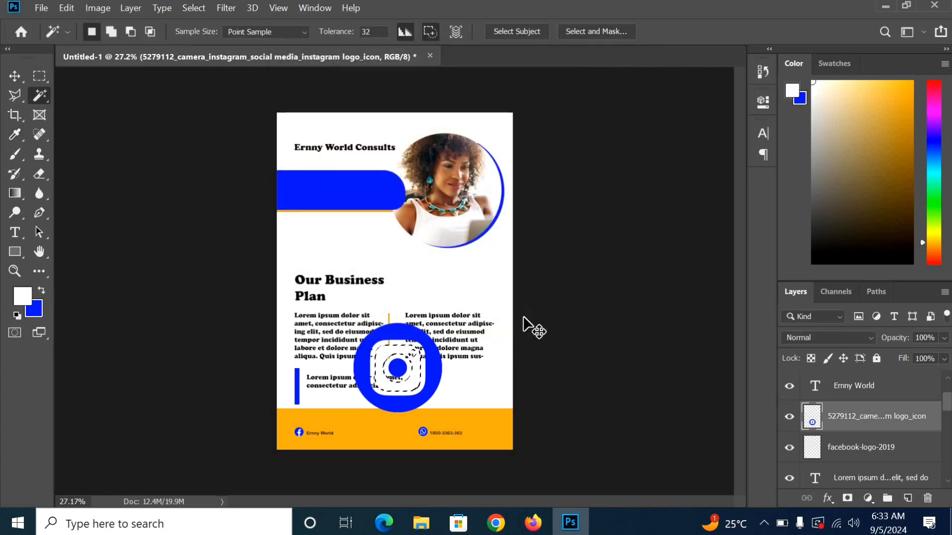
pyautogui.hotkey('ctrl', 'd')
# Step: Scale the Instagram logo to about 10% and nudge it into place in the orange footer
pyautogui.click(14, 76)
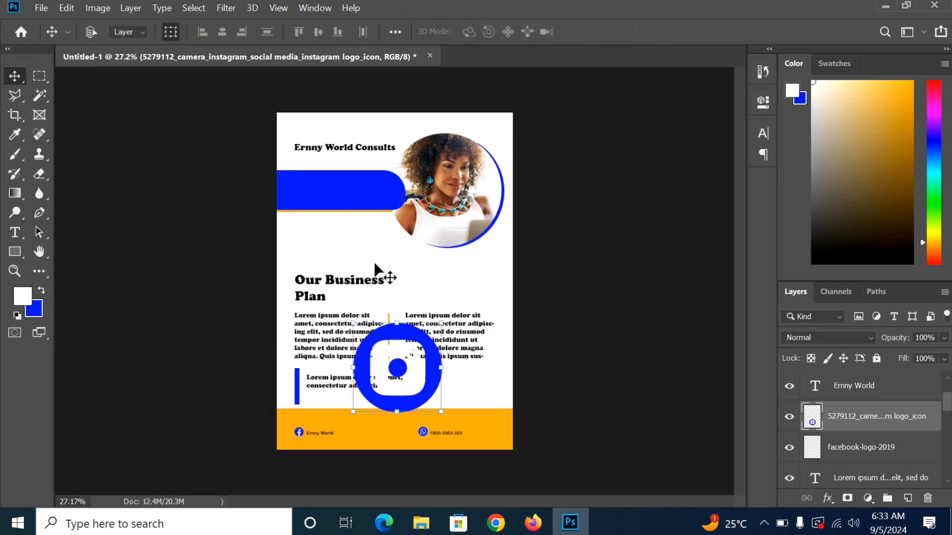
pyautogui.moveTo(433, 333); pyautogui.dragTo(373, 439)
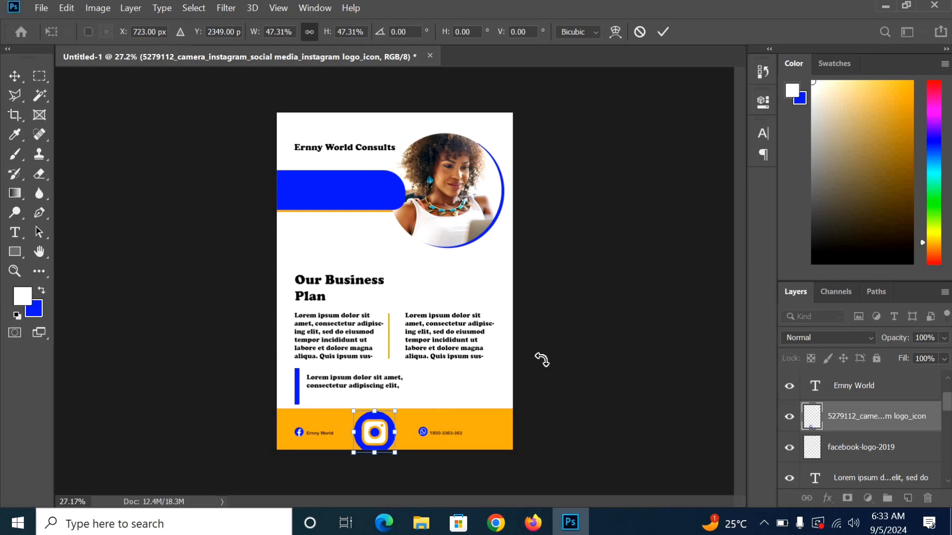
pyautogui.hotkey('ctrl', '+')
pyautogui.hotkey('ctrl', '+')
pyautogui.hotkey('ctrl', '+')
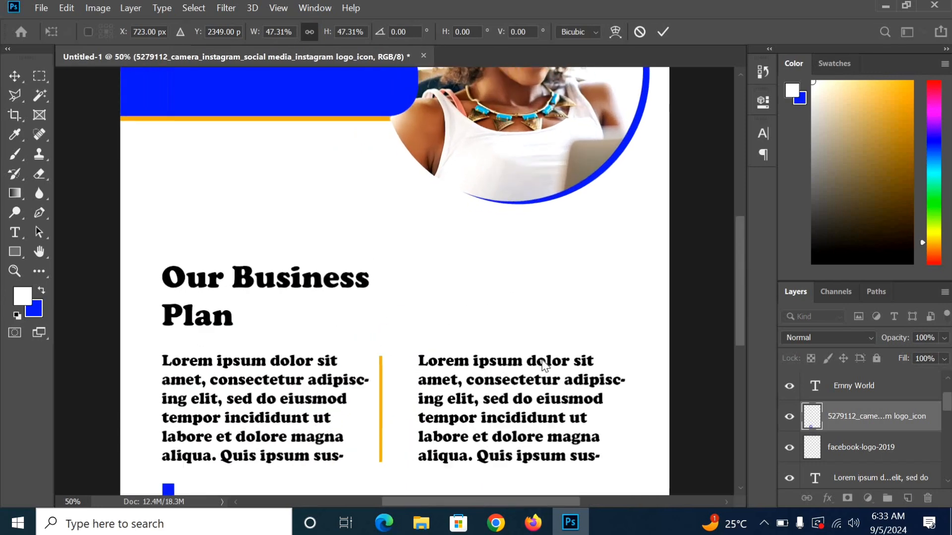
pyautogui.scroll(-5, 590, 379)
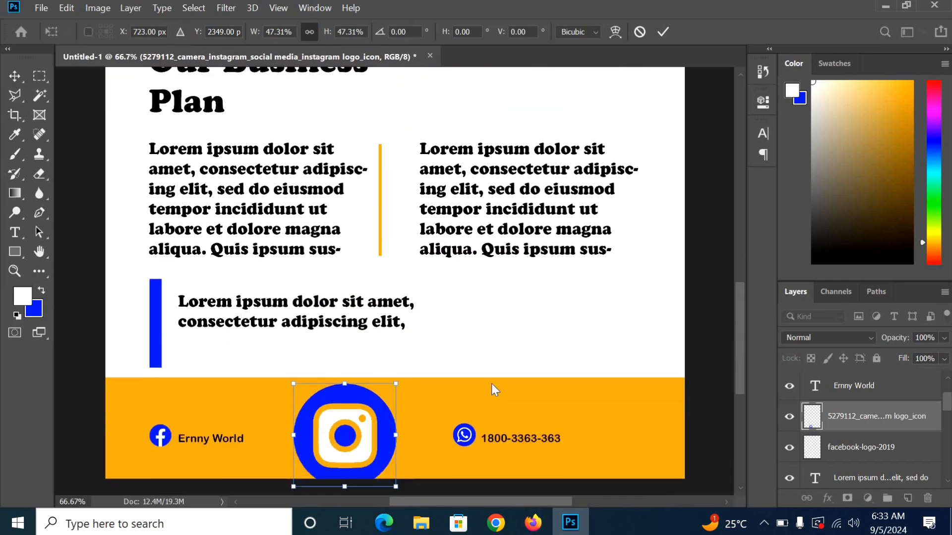
pyautogui.moveTo(397, 347); pyautogui.dragTo(344, 402)
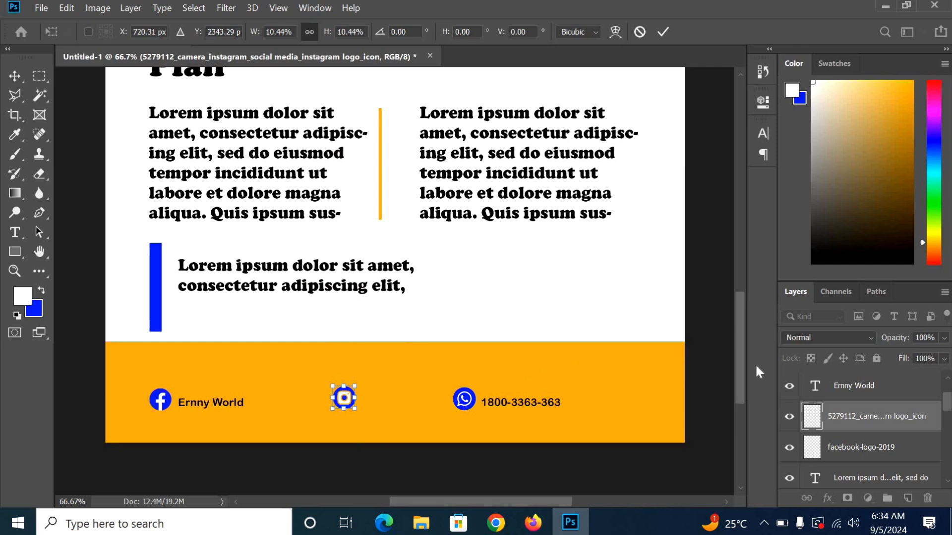
pyautogui.press('Left')
pyautogui.press('Left')
pyautogui.press('Left')
pyautogui.press('Left')
pyautogui.press('Left')
pyautogui.press('Left')
pyautogui.press('Left')
pyautogui.press('Left')
pyautogui.press('Left')
pyautogui.press('Left')
pyautogui.press('Left')
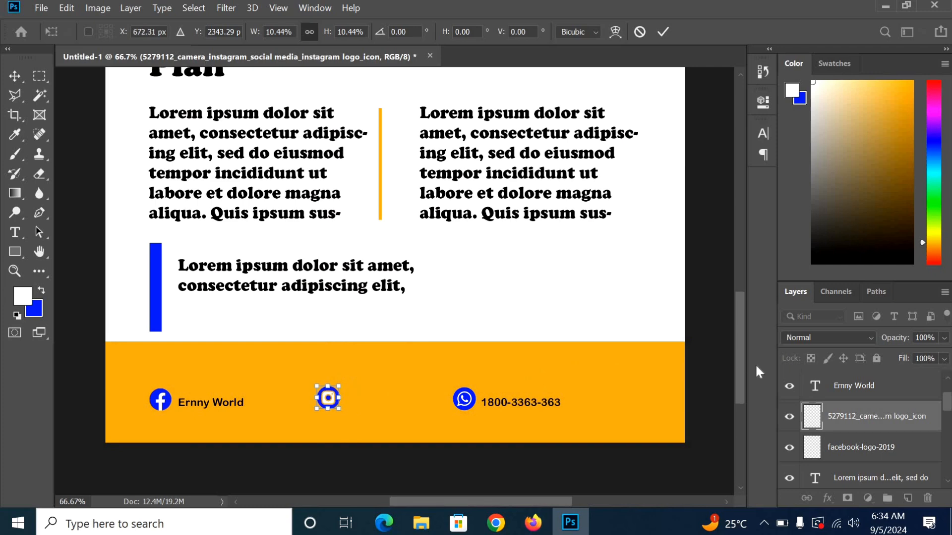
pyautogui.press('Left')
pyautogui.press('Left')
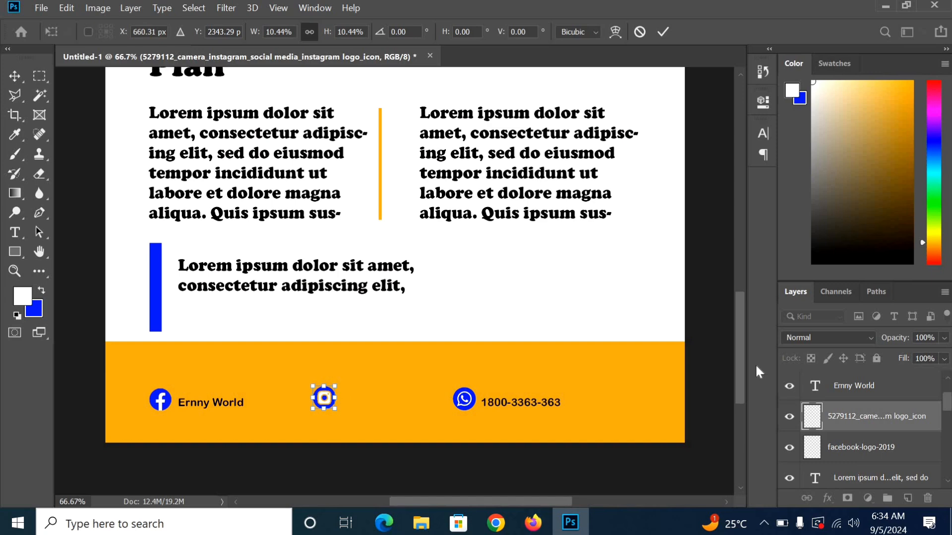
pyautogui.press('Right')
pyautogui.press('Right')
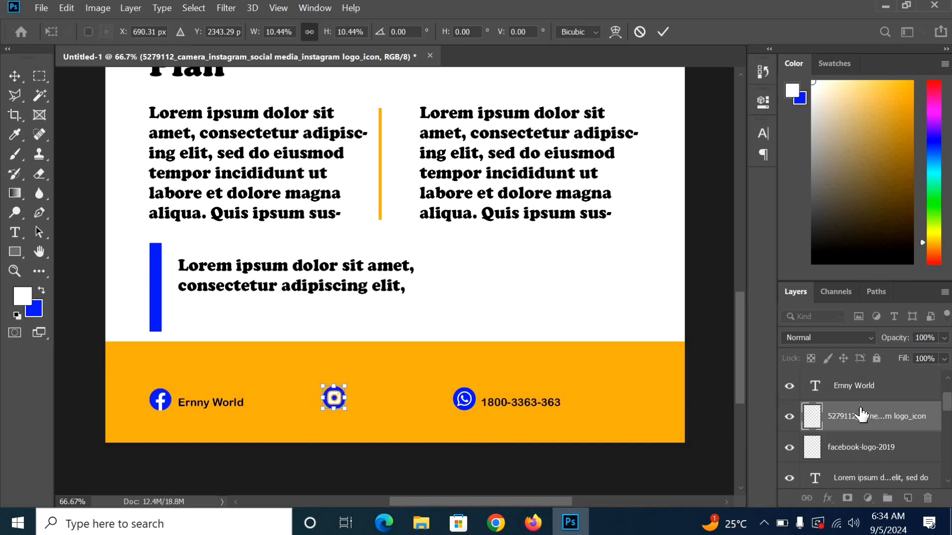
pyautogui.scroll(2, 878, 425)
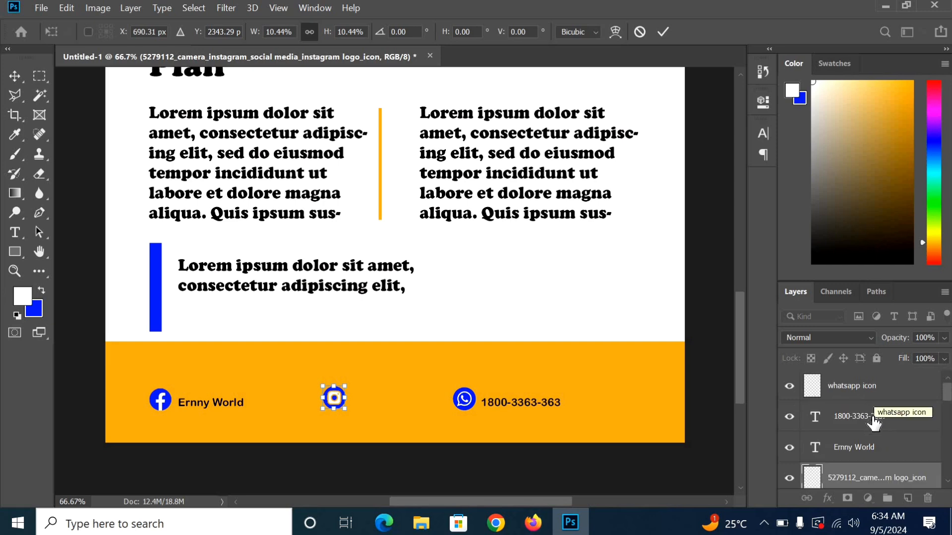
pyautogui.click(871, 419)
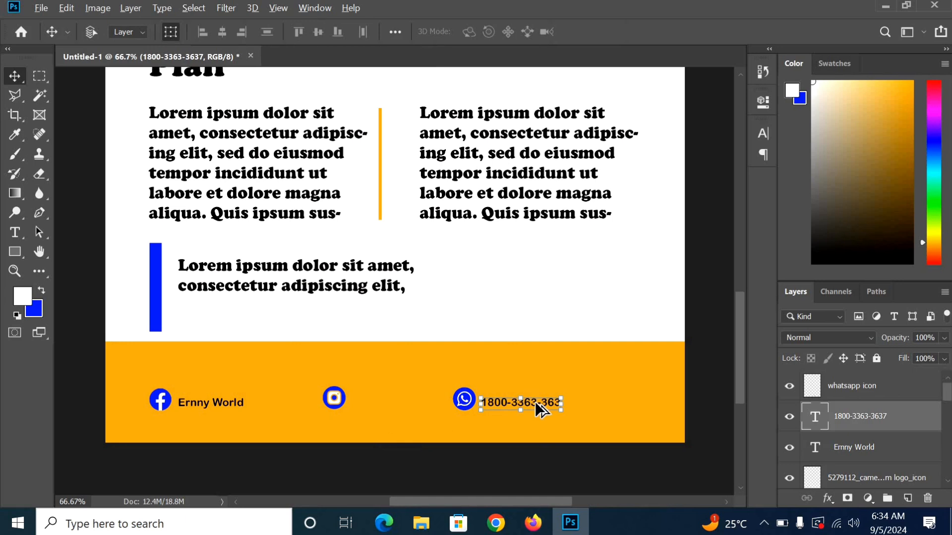
pyautogui.click(465, 407)
pyautogui.moveTo(465, 407); pyautogui.dragTo(411, 406)
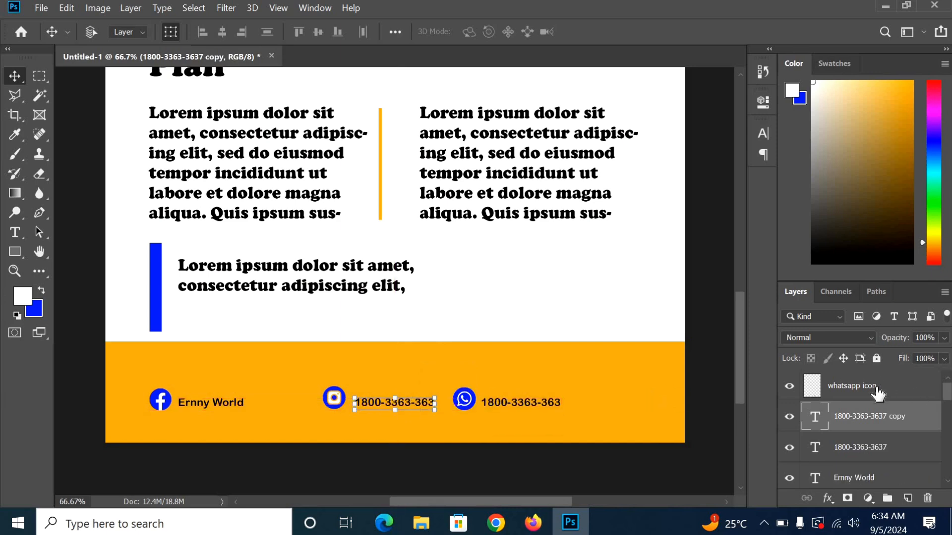
# Step: Nudge the Instagram icon two steps to the right
pyautogui.click(875, 398)
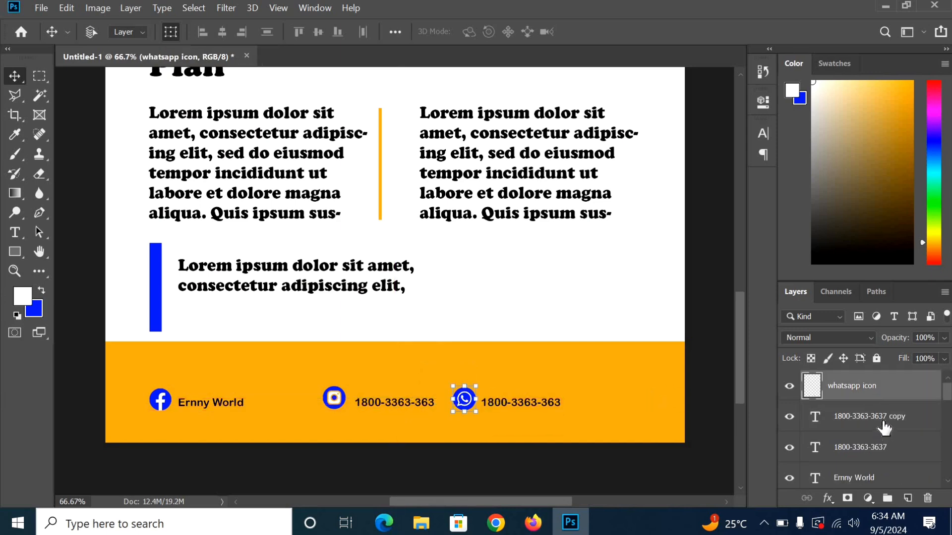
pyautogui.scroll(-2, 886, 436)
pyautogui.click(884, 449)
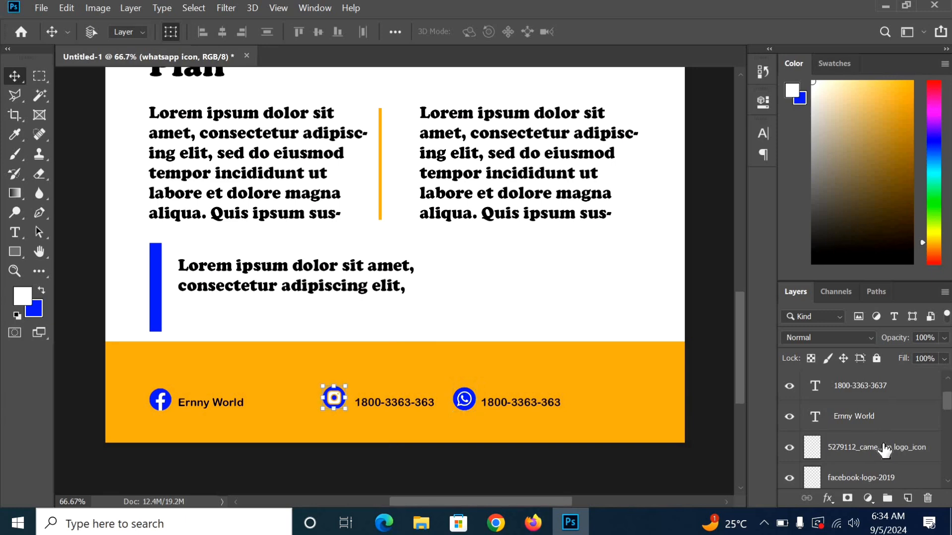
pyautogui.press('Right')
pyautogui.press('Right')
pyautogui.press('Right')
pyautogui.press('Right')
pyautogui.press('Right')
pyautogui.press('Right')
pyautogui.press('Right')
pyautogui.press('Right')
pyautogui.press('Right')
pyautogui.press('Right')
pyautogui.press('Right')
pyautogui.press('Right')
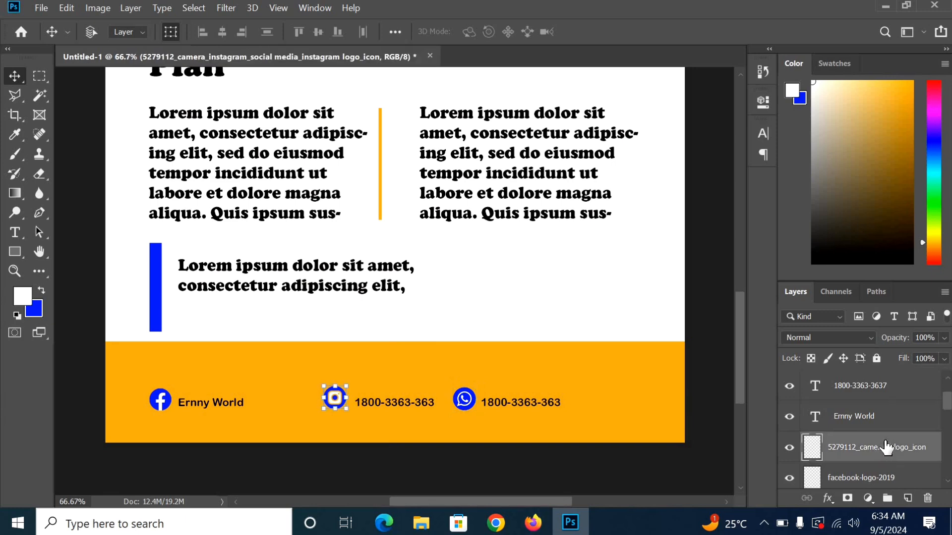
pyautogui.press('Right')
pyautogui.press('Right')
pyautogui.press('Right')
pyautogui.press('Right')
pyautogui.press('Right')
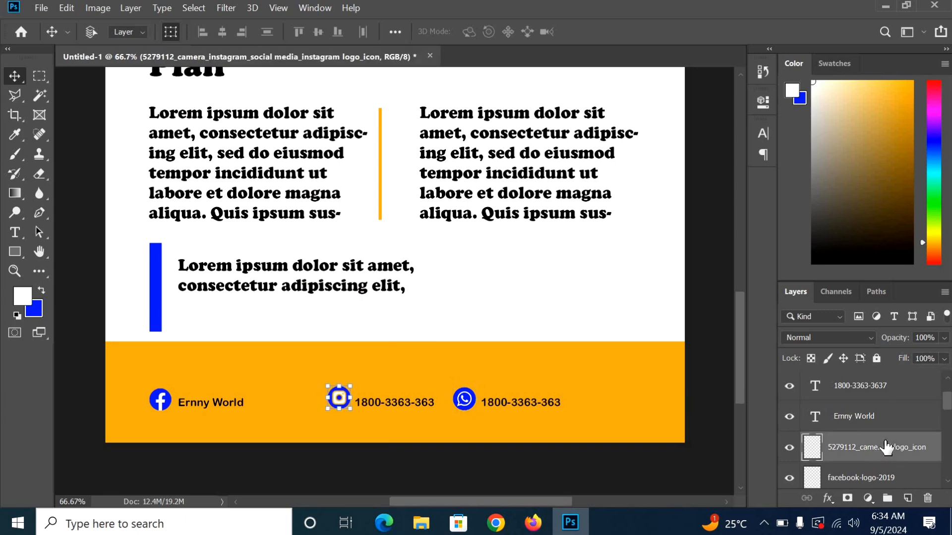
pyautogui.scroll(2, 886, 447)
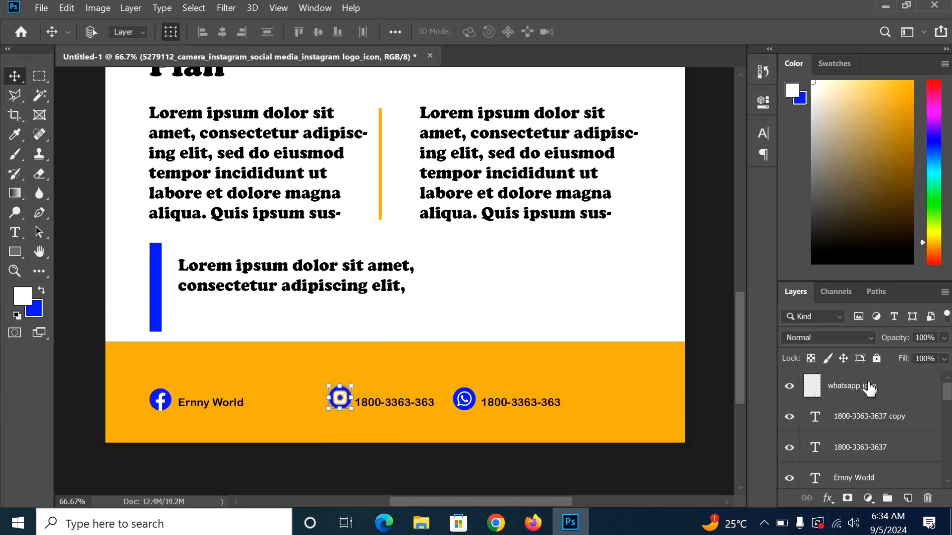
# Step: Move the WhatsApp icon and its number together to the footer's right end
pyautogui.click(871, 389)
pyautogui.keyDown('ctrl'); pyautogui.click(877, 424); pyautogui.keyUp('ctrl')
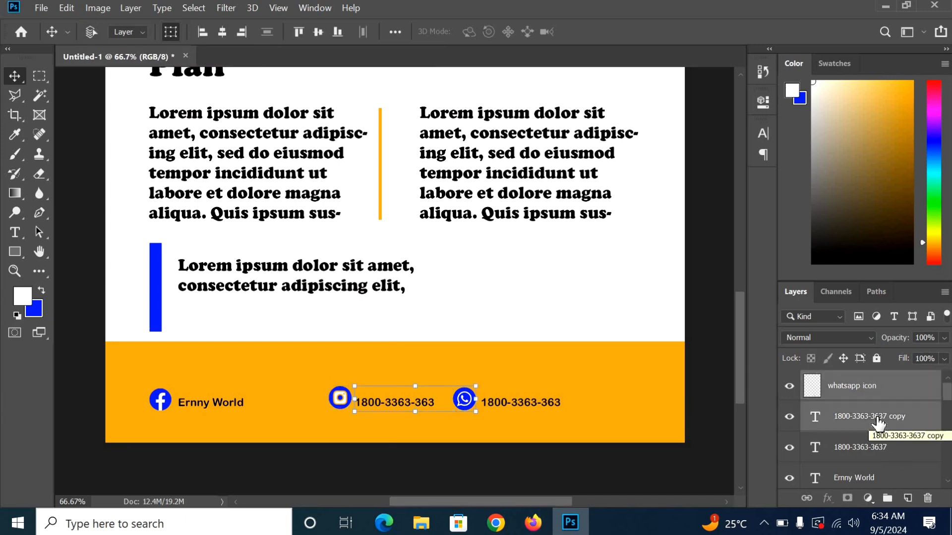
pyautogui.keyDown('ctrl'); pyautogui.click(890, 396); pyautogui.keyUp('ctrl')
pyautogui.click(888, 397)
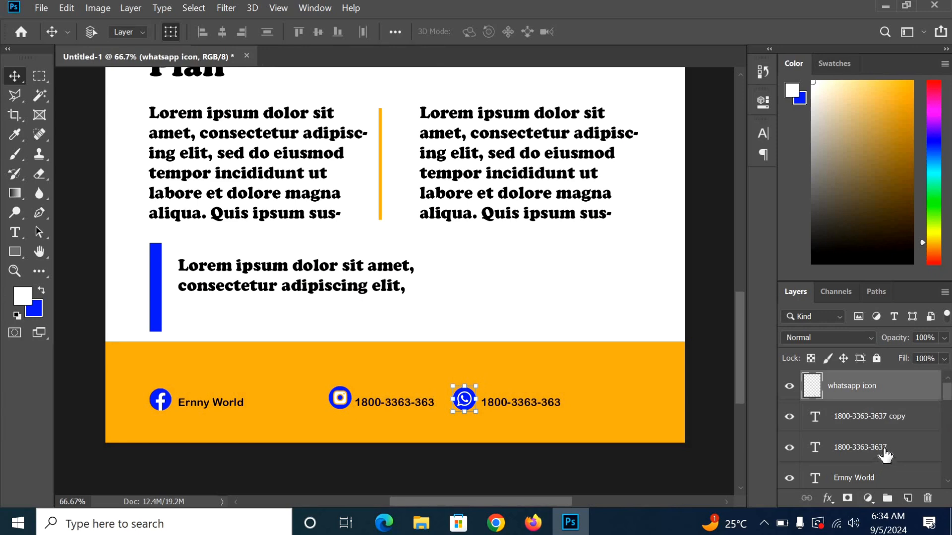
pyautogui.keyDown('ctrl'); pyautogui.click(885, 452); pyautogui.keyUp('ctrl')
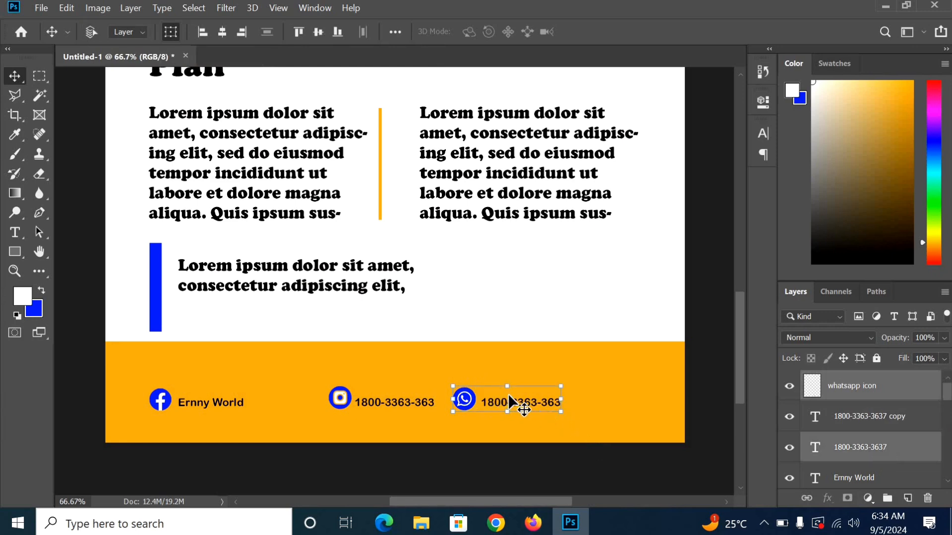
pyautogui.moveTo(518, 406); pyautogui.dragTo(599, 405)
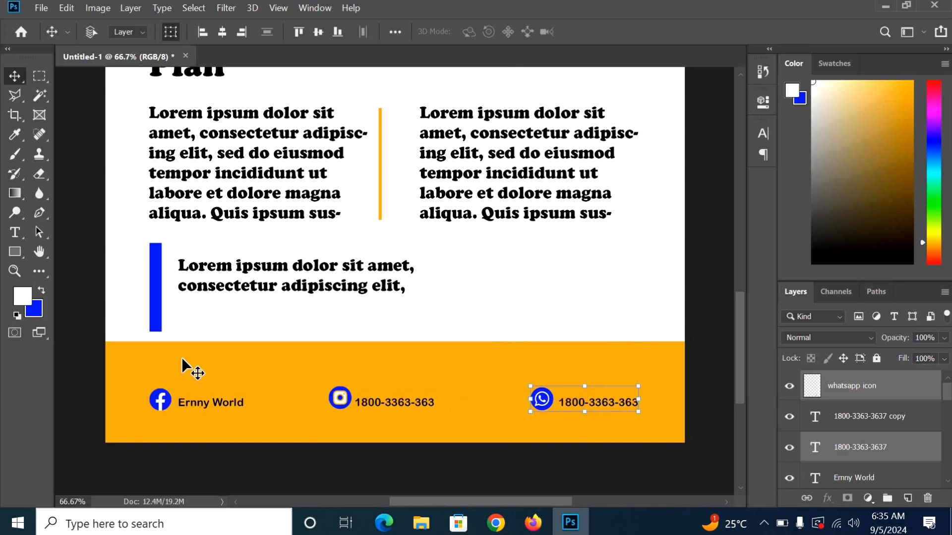
pyautogui.scroll(-1, 895, 434)
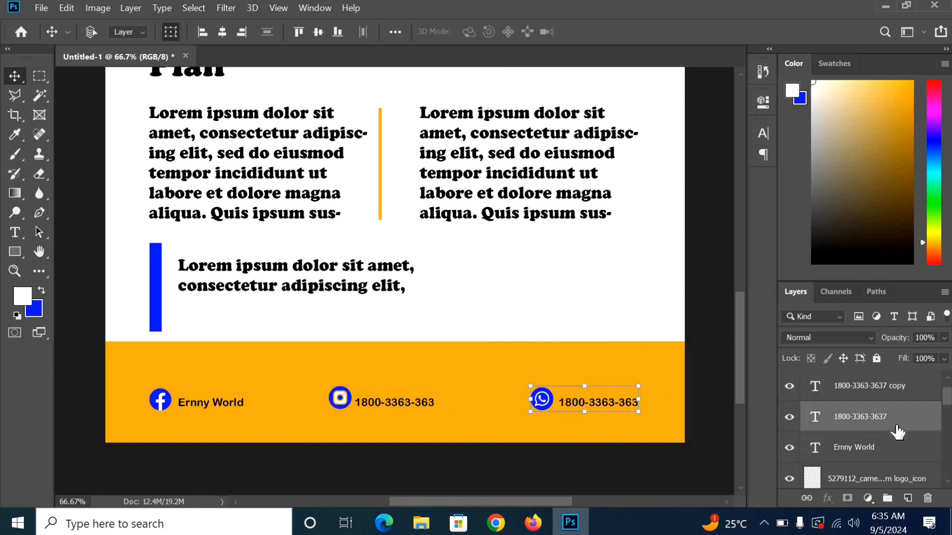
pyautogui.scroll(1, 895, 434)
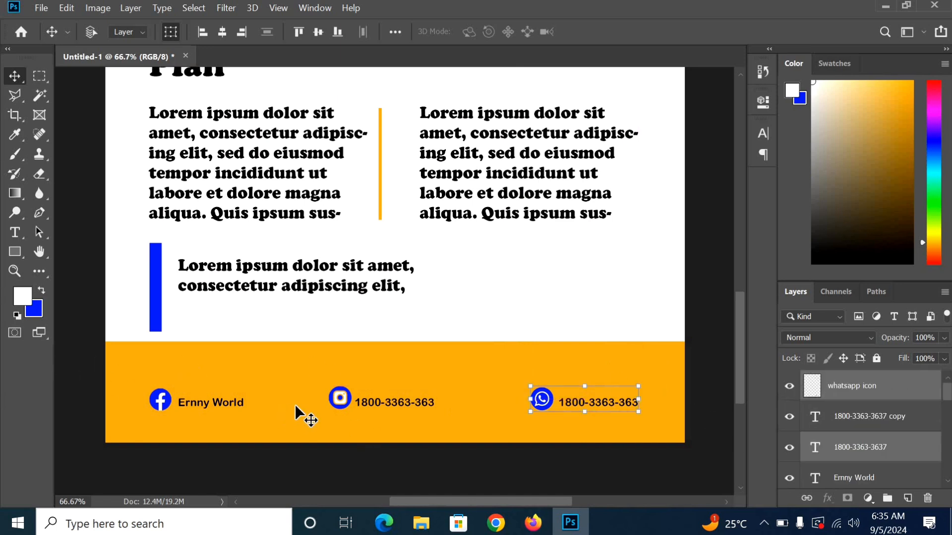
pyautogui.click(876, 419)
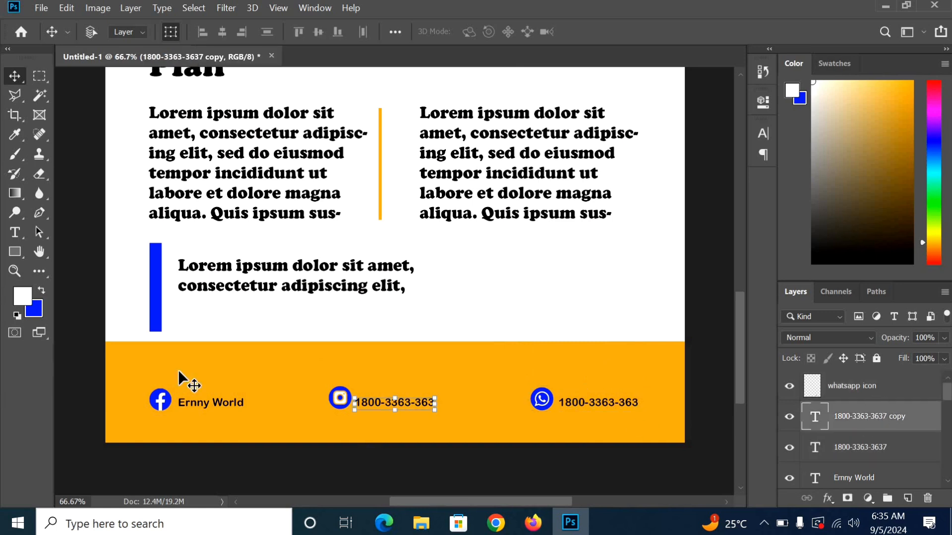
# Step: Replace the copied number beside the Instagram icon with 'Ernnyzone', commit it, and zoom out
pyautogui.click(15, 233)
pyautogui.click(408, 396)
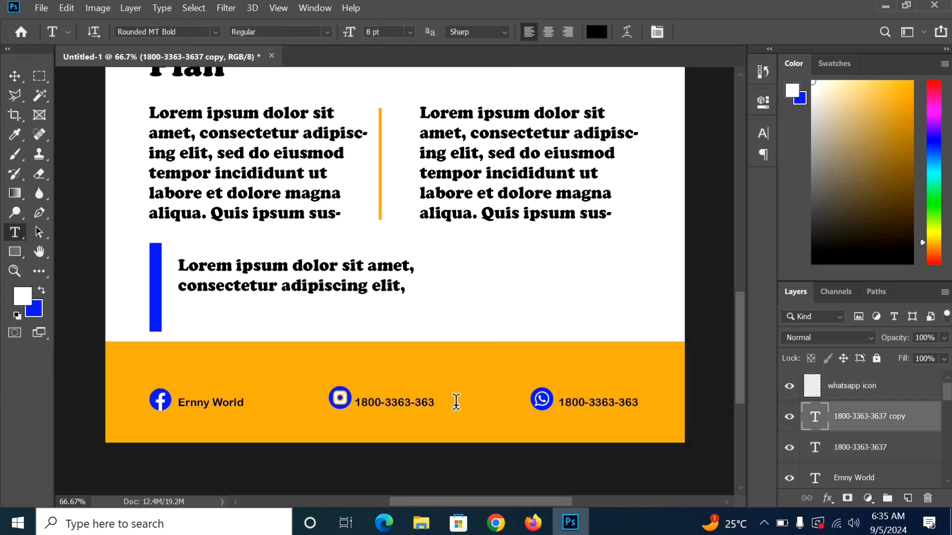
pyautogui.hotkey('ctrl', 'a')
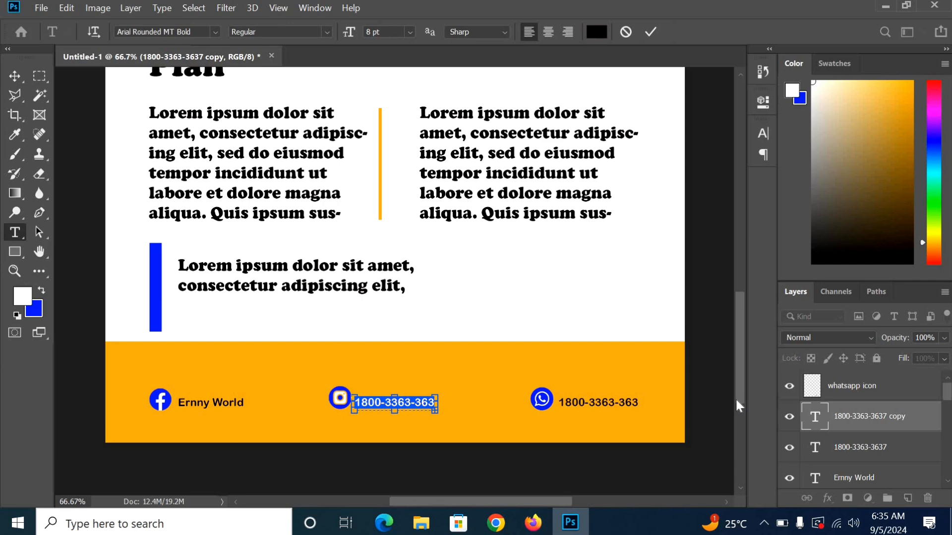
pyautogui.press('BackSpace')
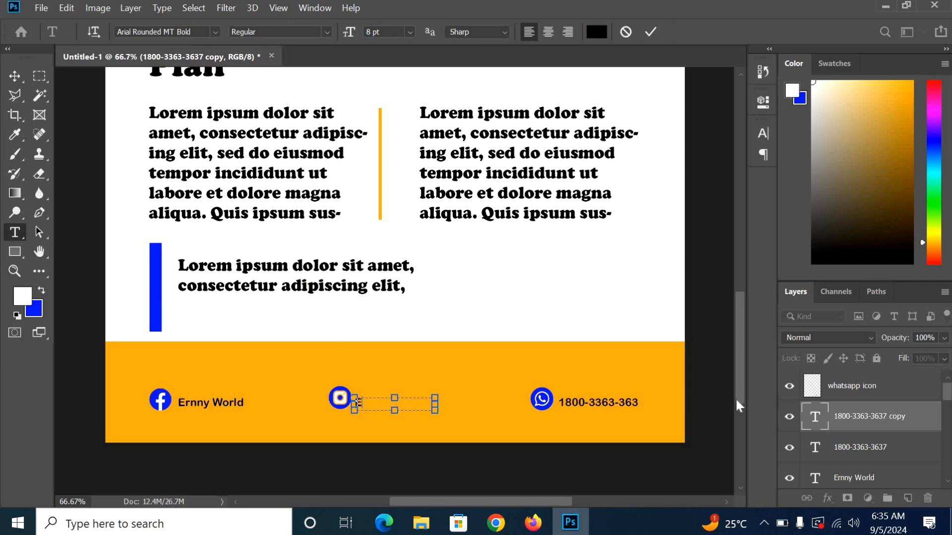
pyautogui.write('Ernny')
pyautogui.write(' one')
pyautogui.press('BackSpace')
pyautogui.press('BackSpace')
pyautogui.press('BackSpace')
pyautogui.write('zone')
pyautogui.press('BackSpace')
pyautogui.press('BackSpace')
pyautogui.write('z')
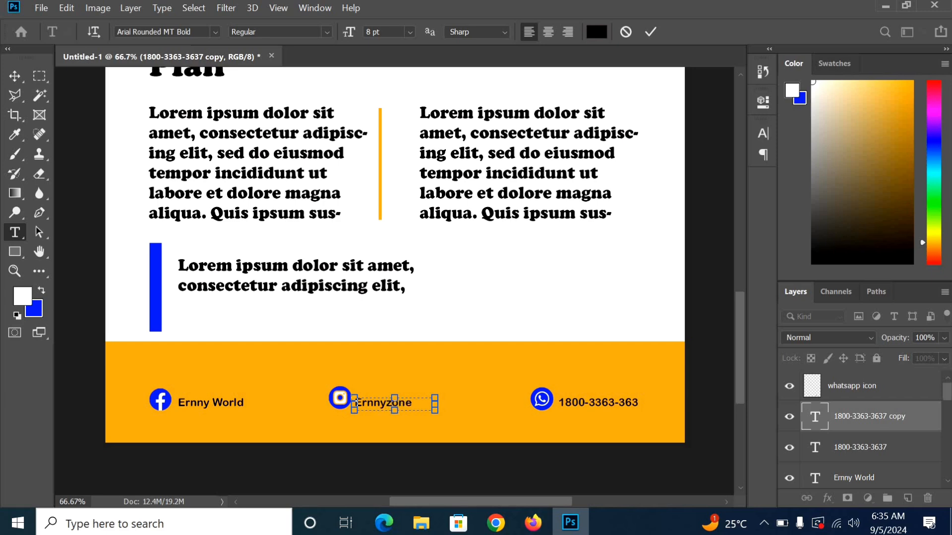
pyautogui.click(651, 31)
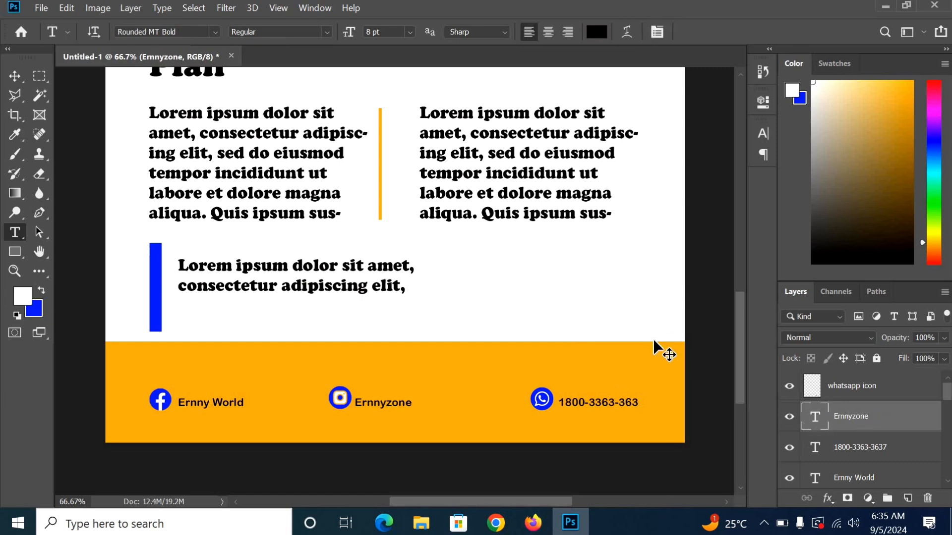
pyautogui.scroll(-4, 653, 338)
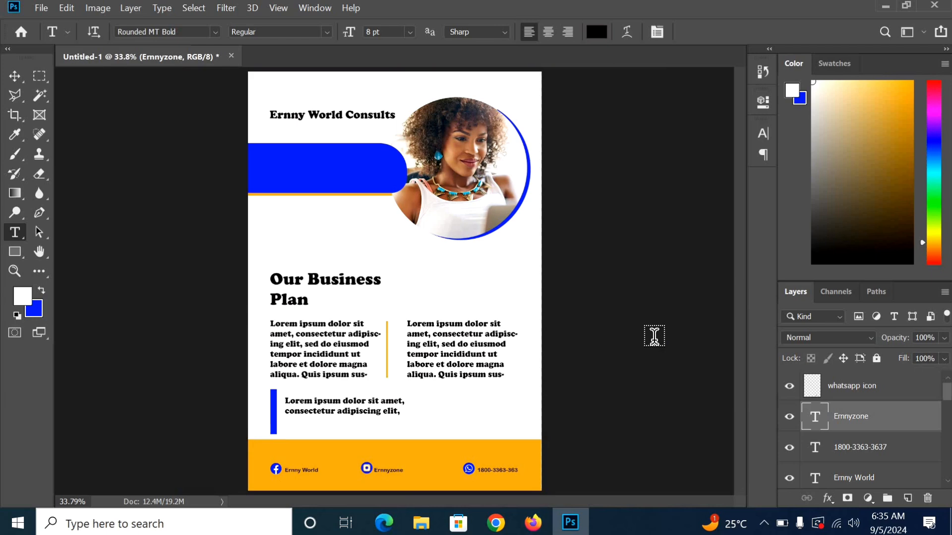